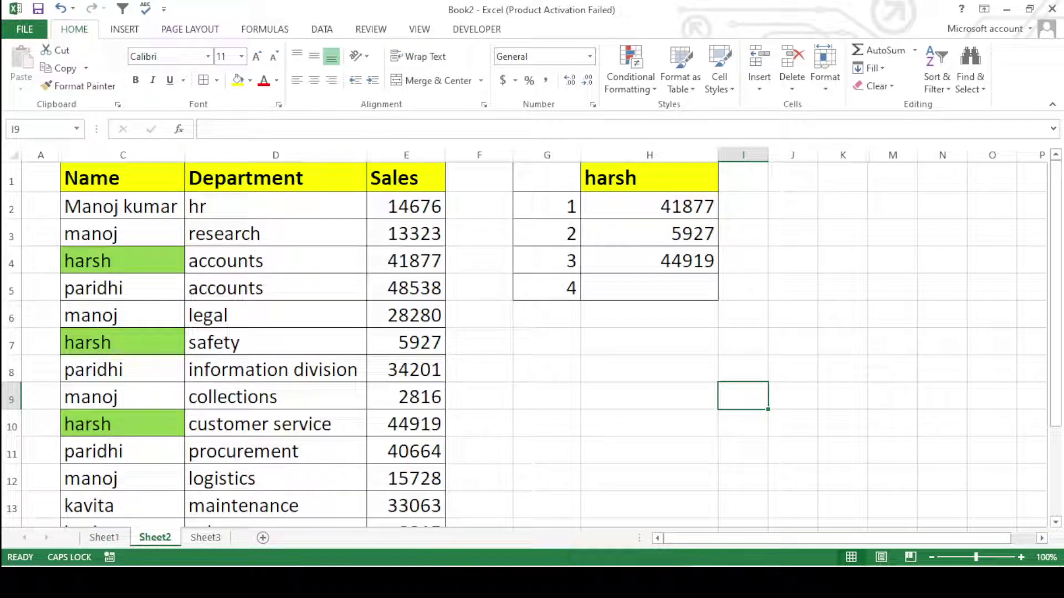
With H1 set to harsh, locate harsh's entries in C4, C7 and C10
left_click(603, 400)
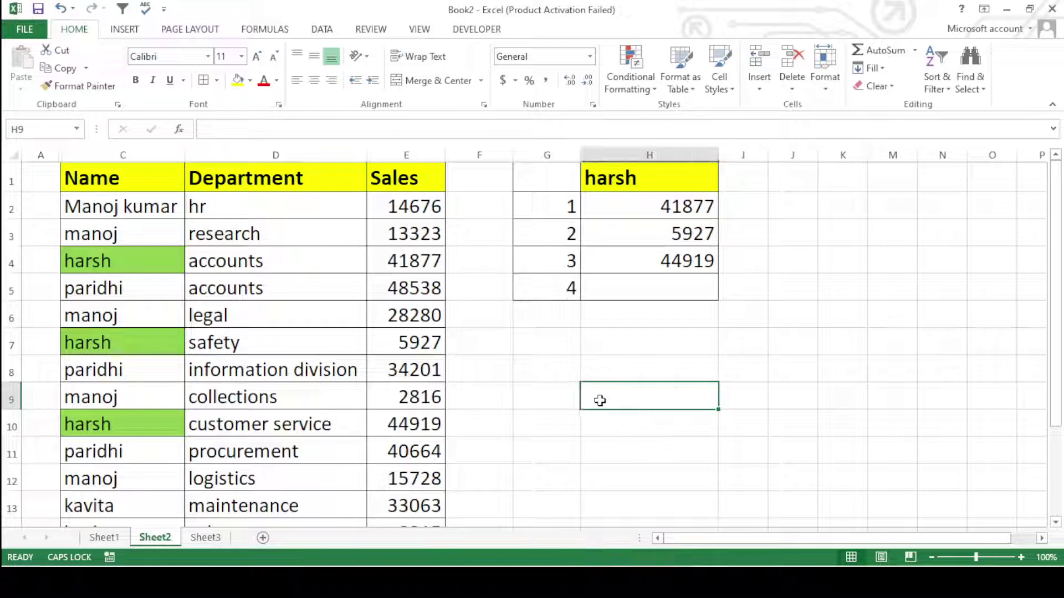
left_click(713, 369)
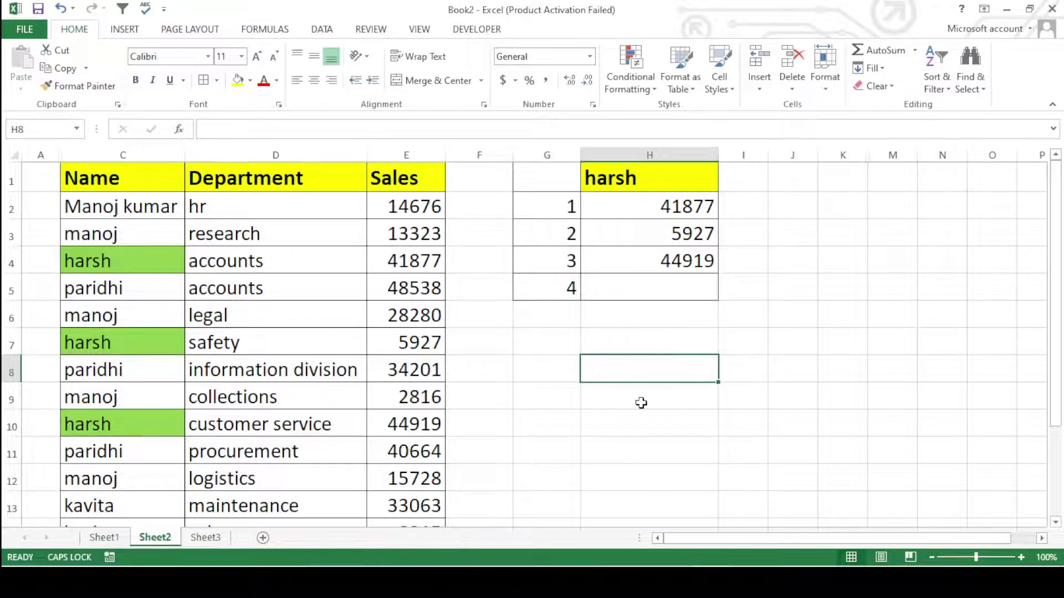
left_click(629, 182)
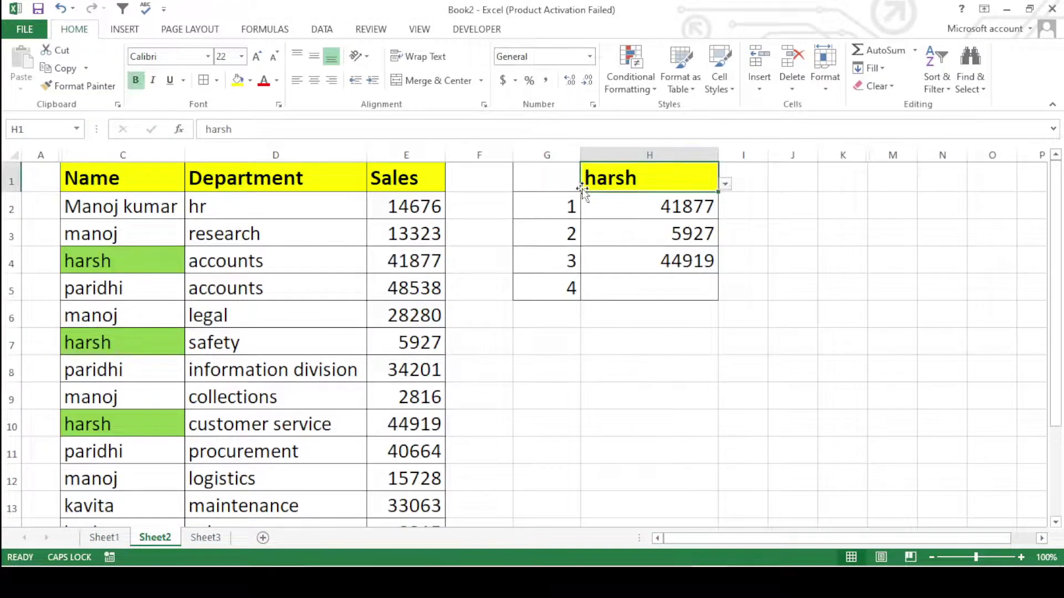
left_click(139, 270)
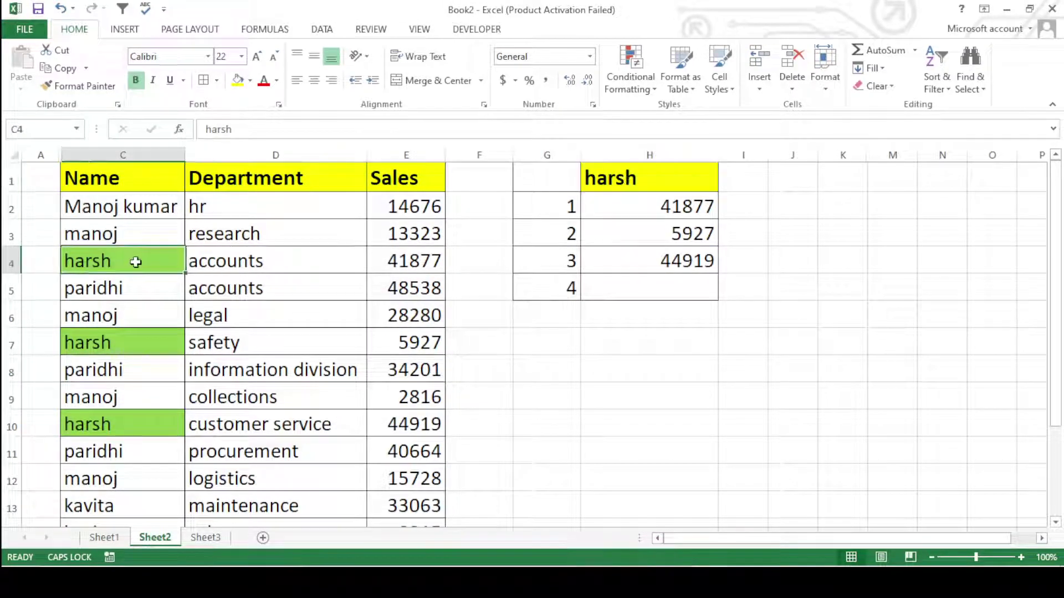
left_click(123, 344)
left_click(144, 416)
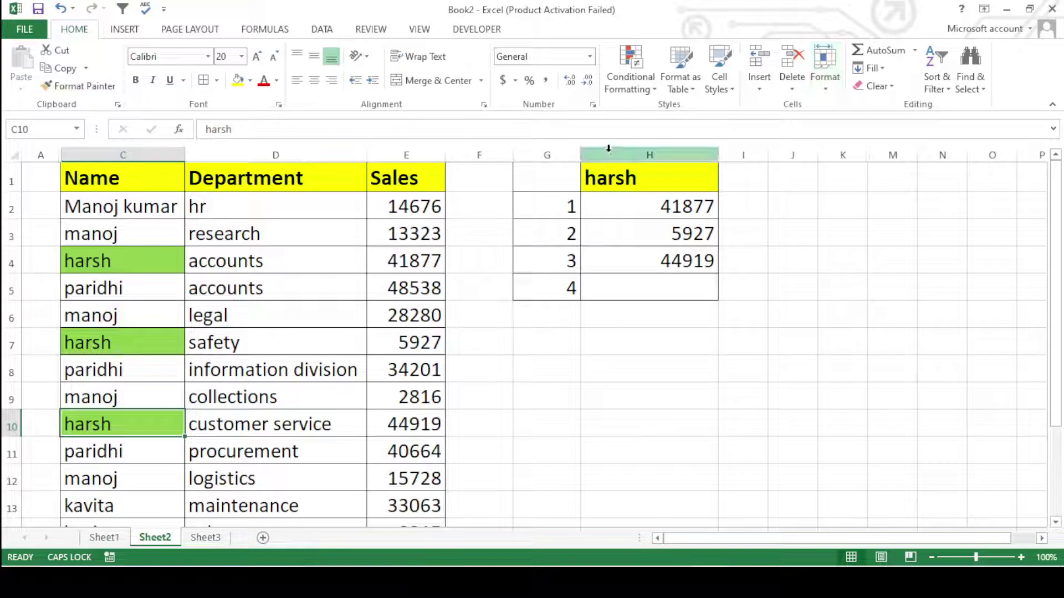
left_click(614, 177)
left_click(160, 266)
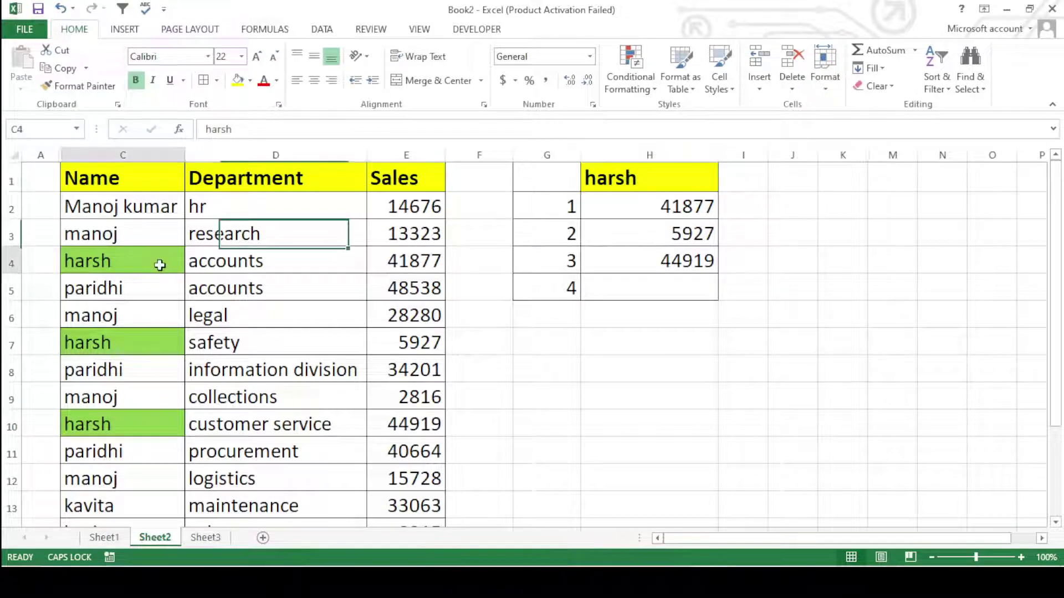
Compare the H2:H4 lookups with harsh's sales 41877, 5927 and 44919, then open H1's name list
left_click(632, 213)
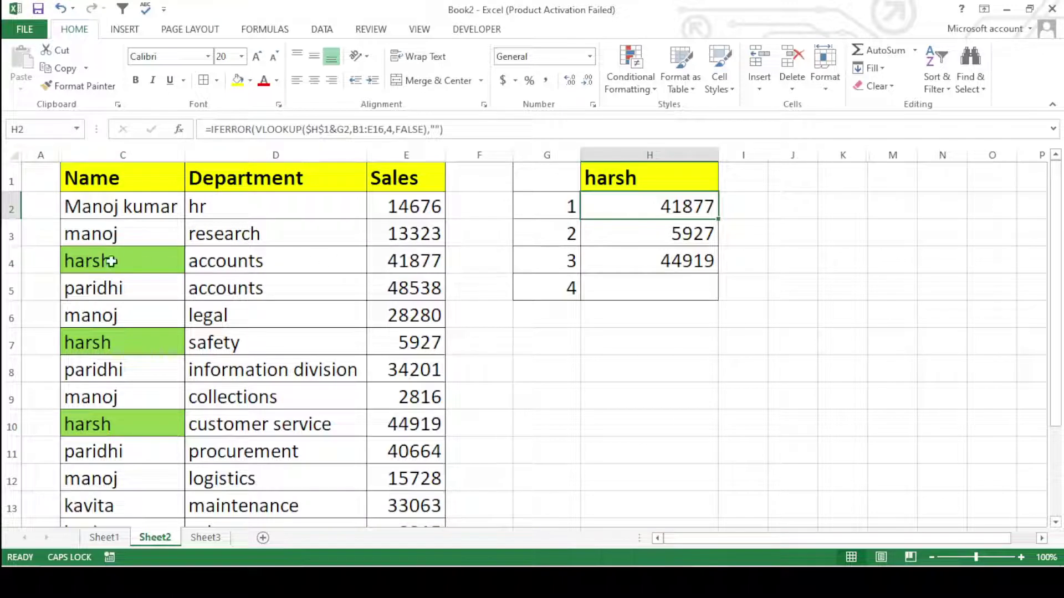
left_click(414, 261)
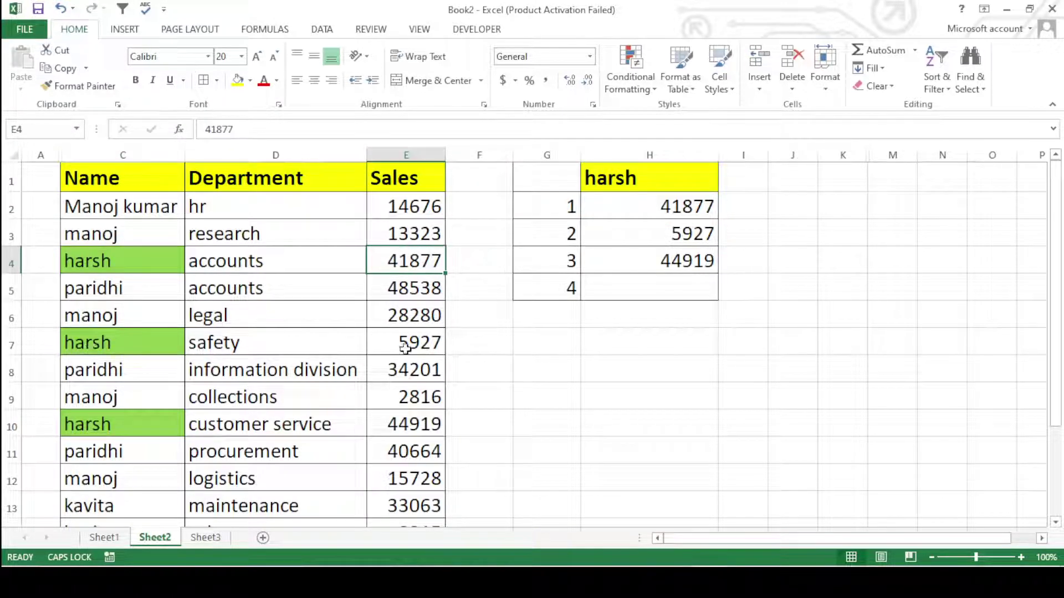
left_click(405, 348)
left_click(671, 235)
left_click(155, 425)
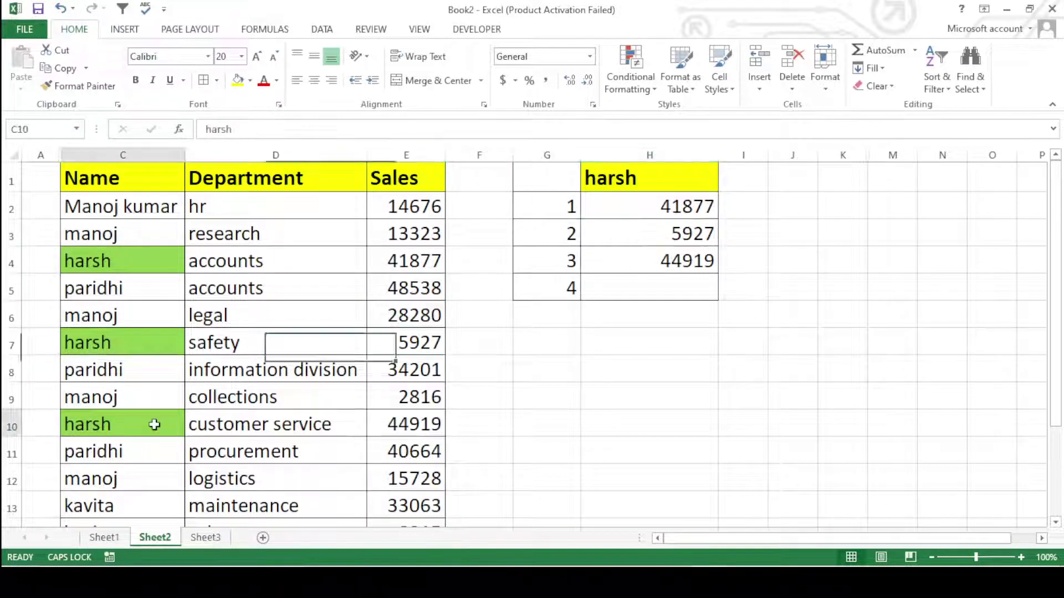
left_click(388, 430)
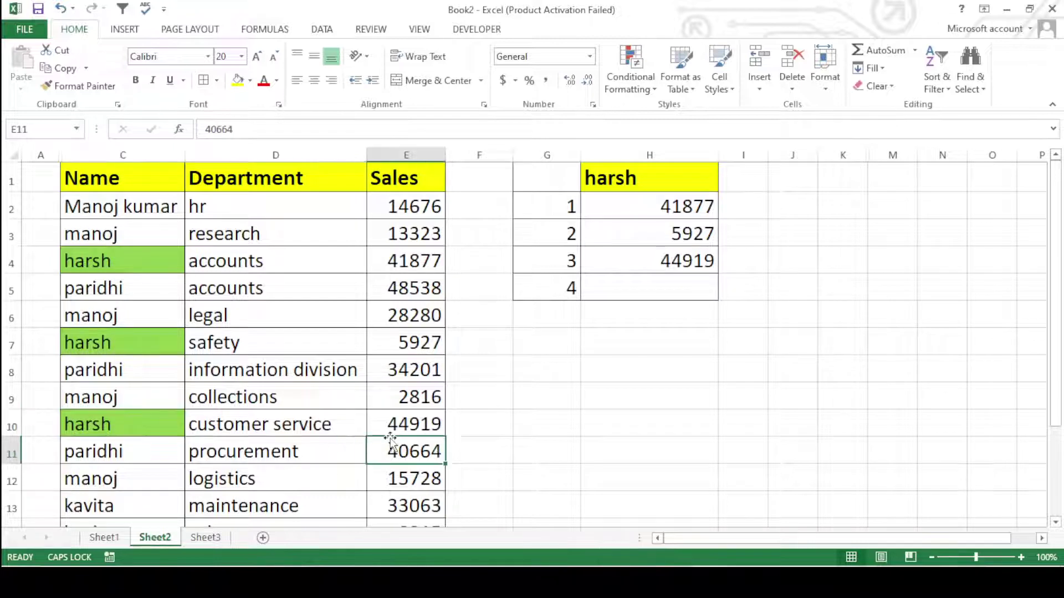
left_click(674, 266)
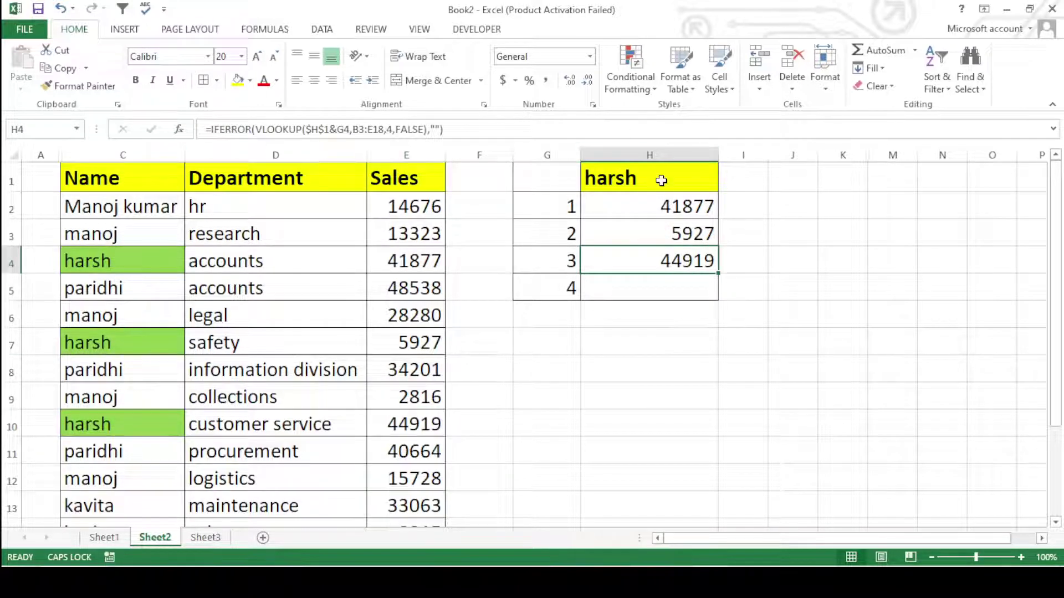
left_click(703, 176)
left_click(725, 184)
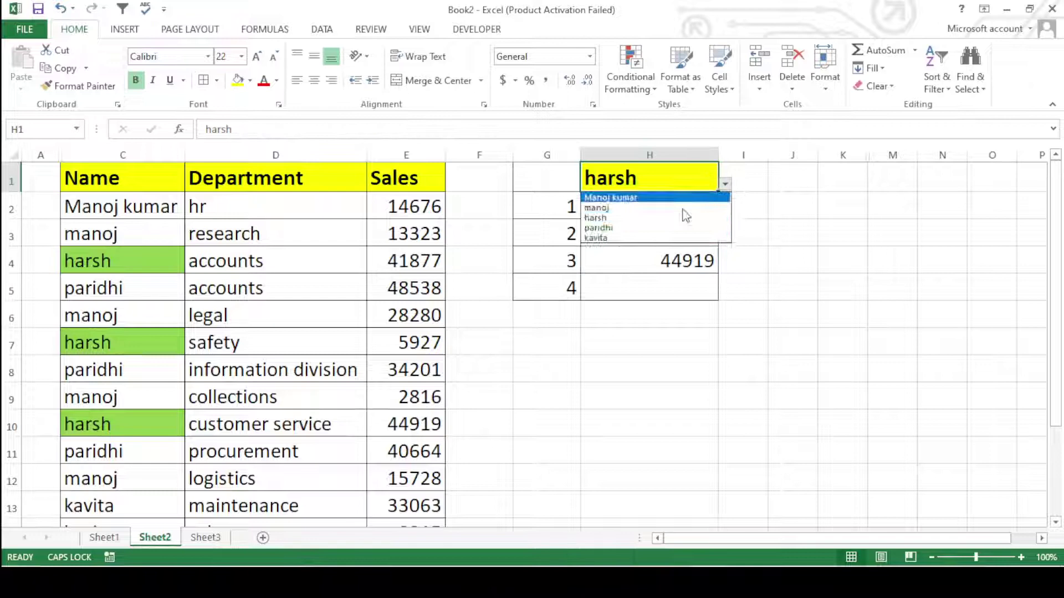
left_click(622, 200)
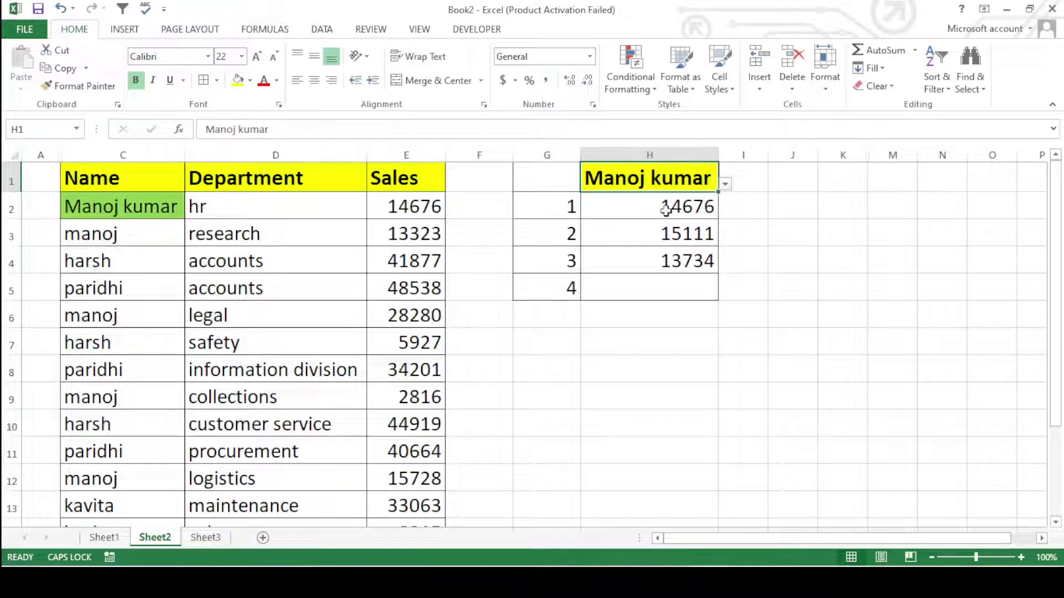
left_click(128, 210)
scroll(133, 341, "down", 2)
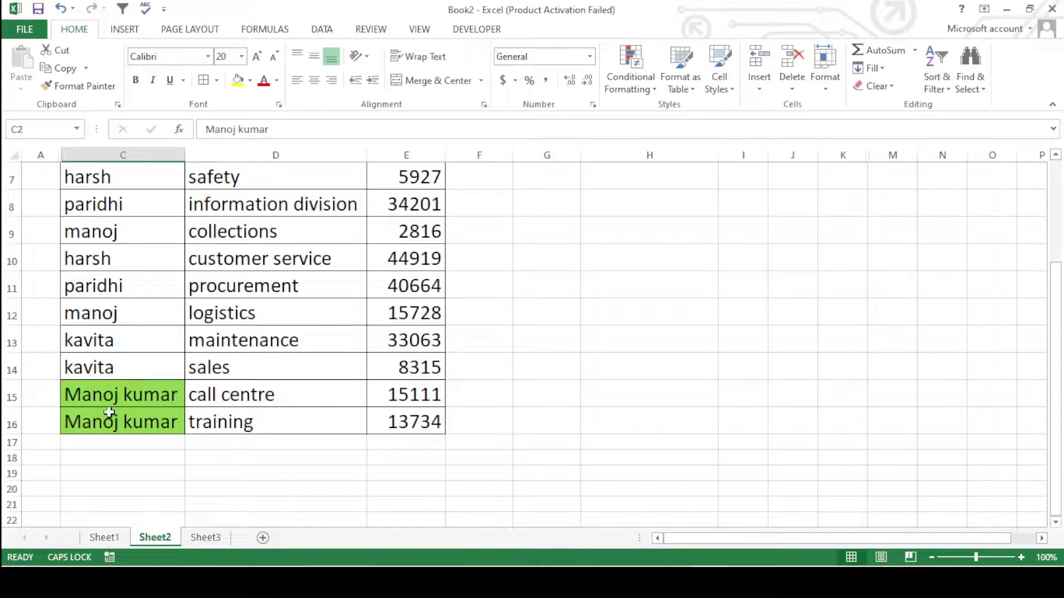
left_click(111, 416)
scroll(116, 333, "up", 2)
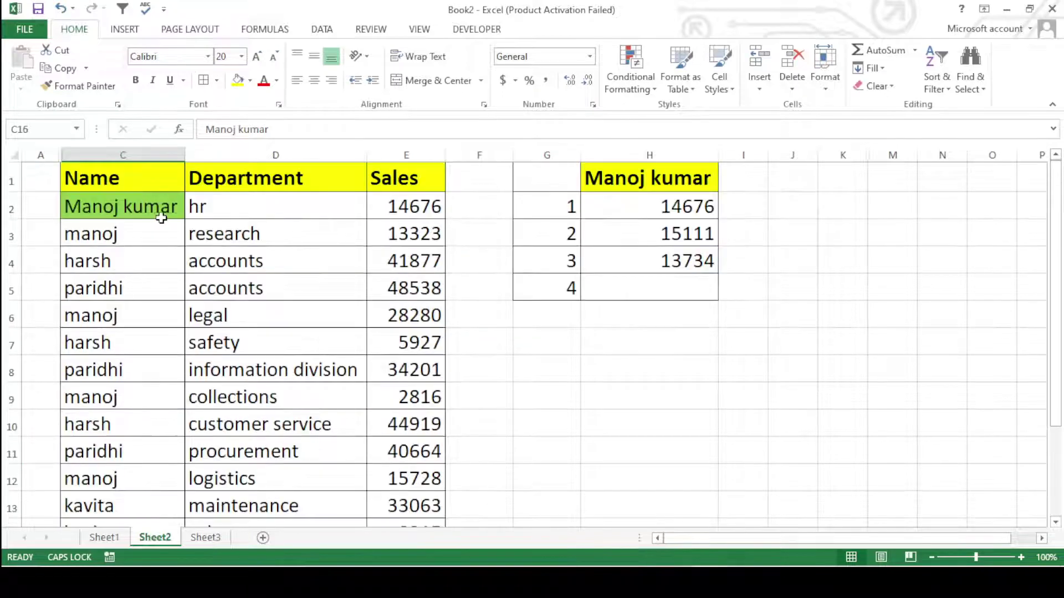
left_click(637, 261)
left_click(643, 207)
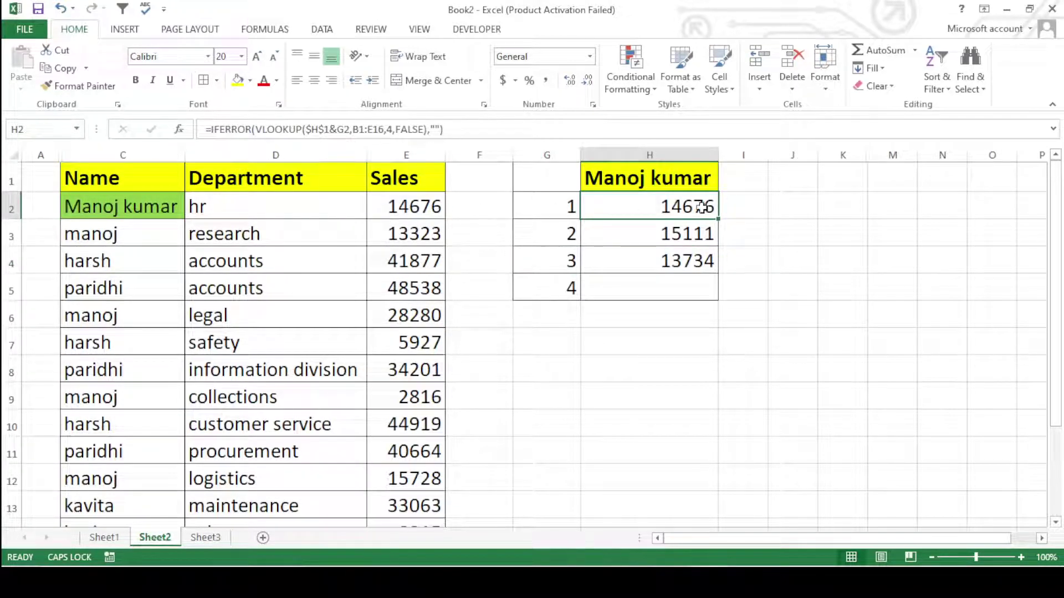
scroll(352, 342, "down", 2)
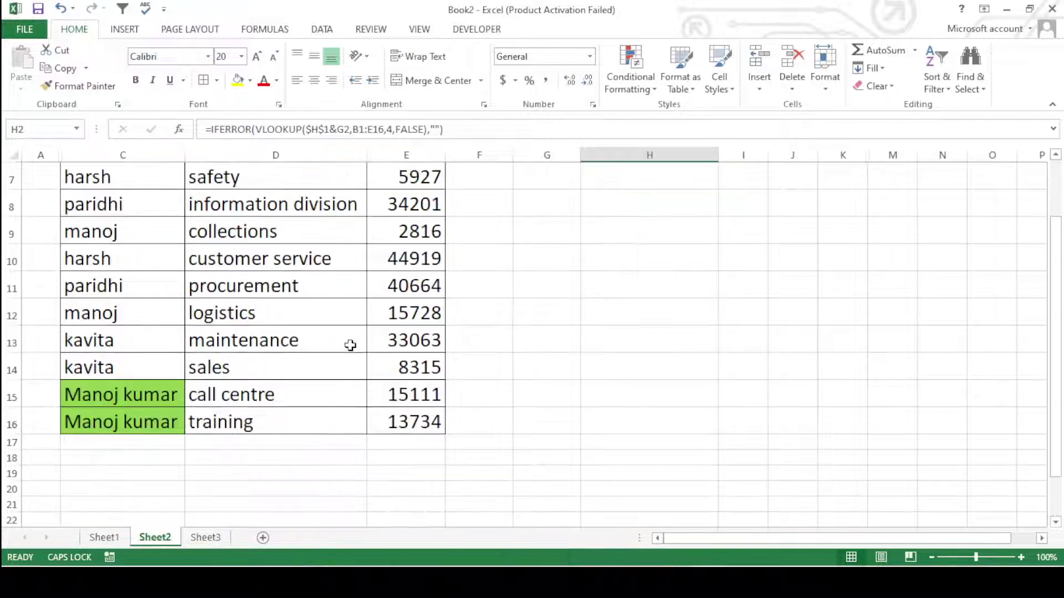
left_click(418, 395)
left_click(421, 427)
scroll(511, 404, "up", 2)
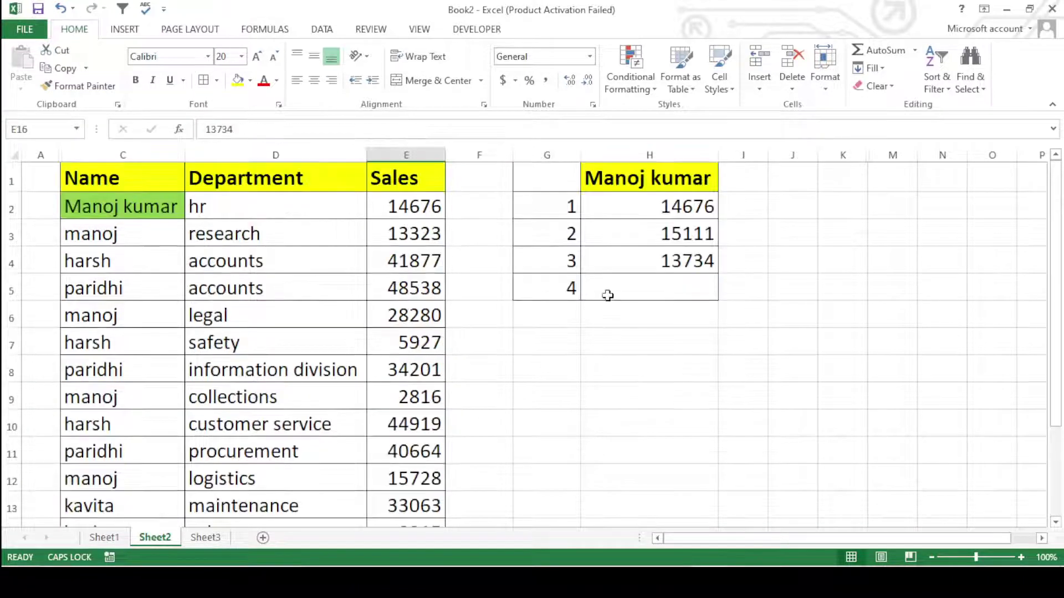
left_click(640, 176)
Choose manoj in H1 and locate his rows C3, C6, C9 and C12
left_click(724, 185)
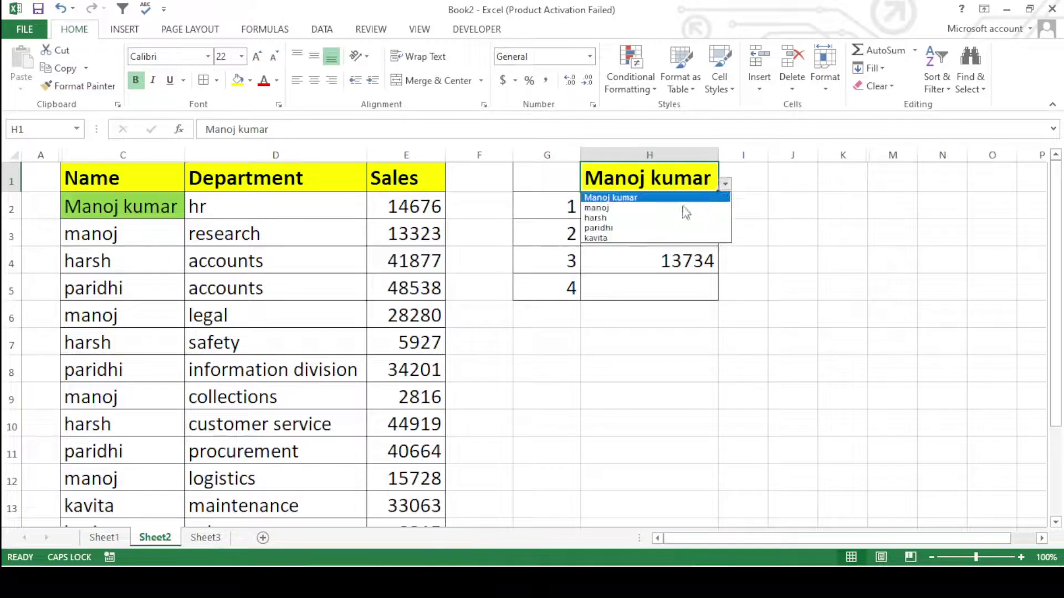
left_click(604, 207)
left_click(655, 426)
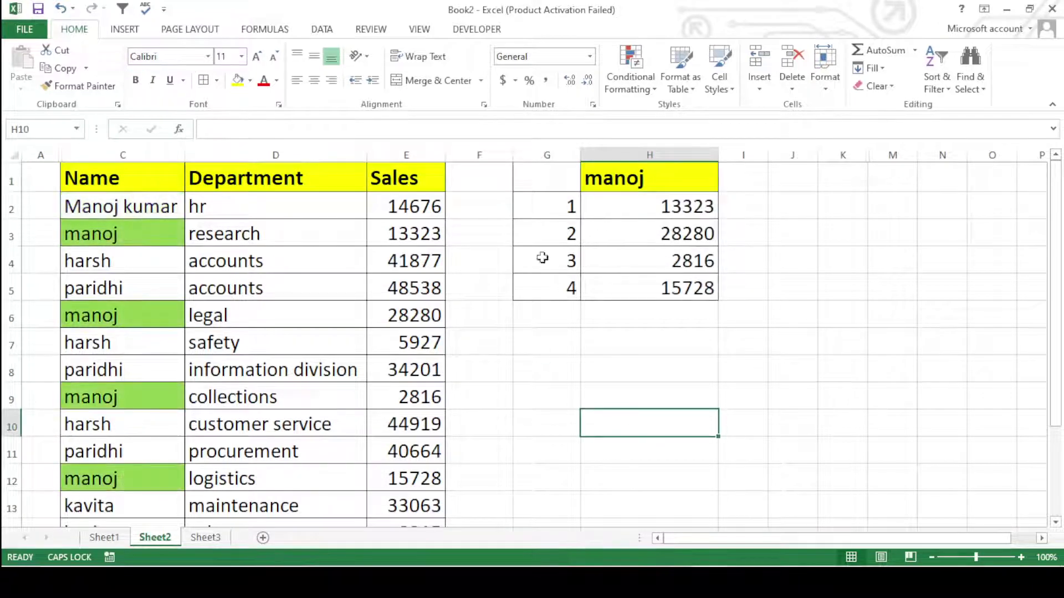
left_click(111, 244)
left_click(126, 312)
left_click(113, 396)
left_click(125, 474)
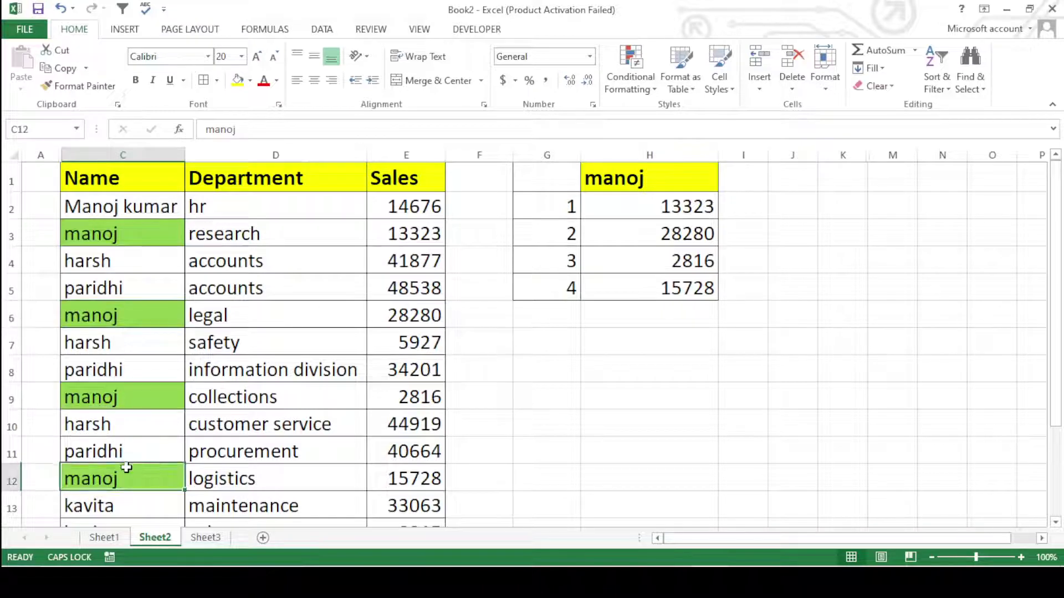
Match the H2:H5 lookups with manoj's sales 13323, 28280, 2816 and 15728
left_click(412, 240)
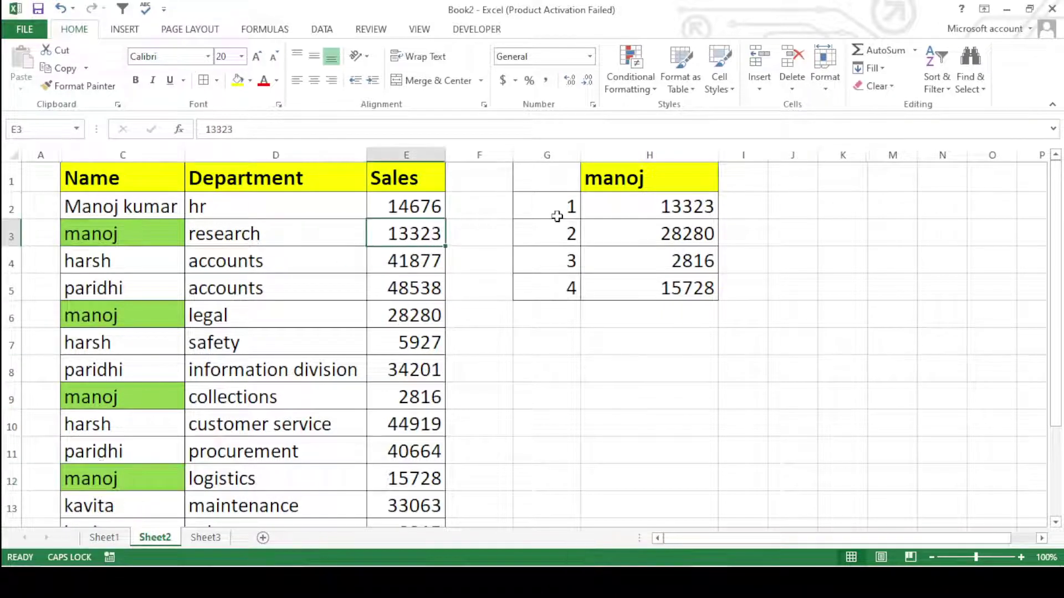
left_click(687, 208)
left_click(397, 323)
left_click(675, 236)
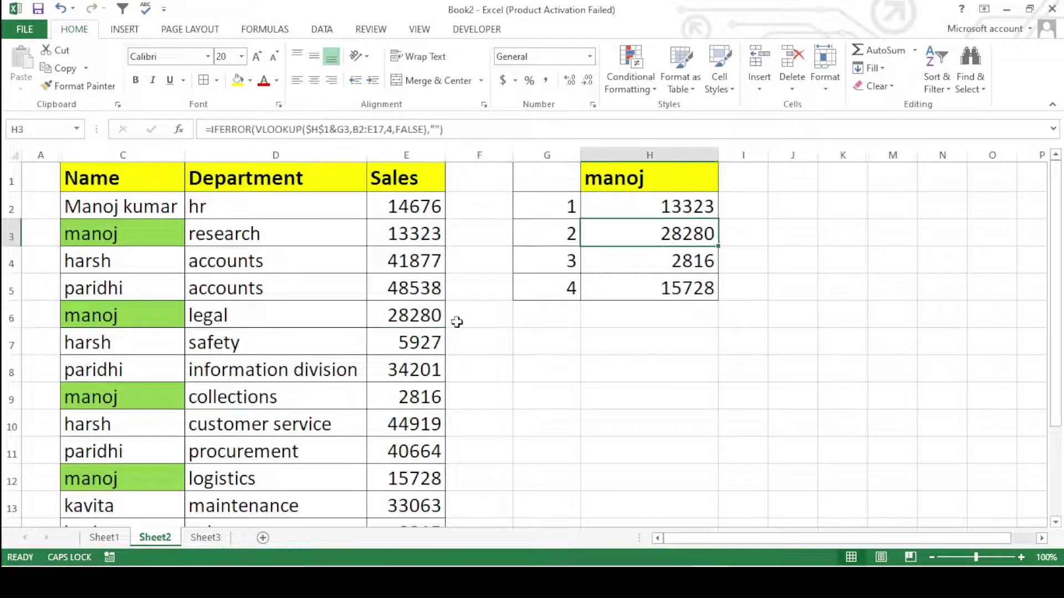
left_click(423, 371)
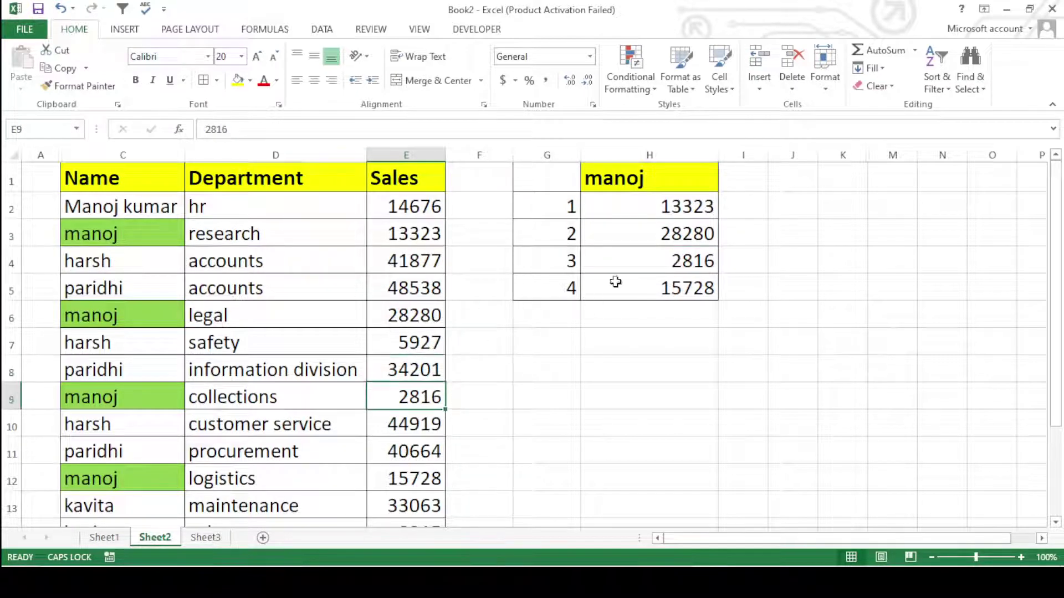
left_click(648, 252)
left_click(403, 487)
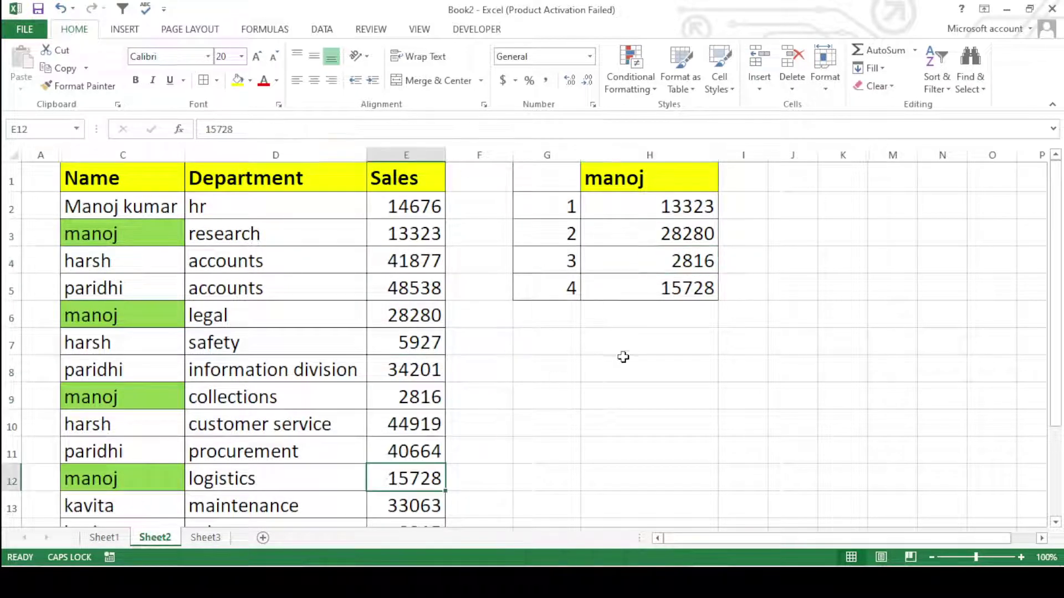
left_click(658, 285)
left_click(587, 370)
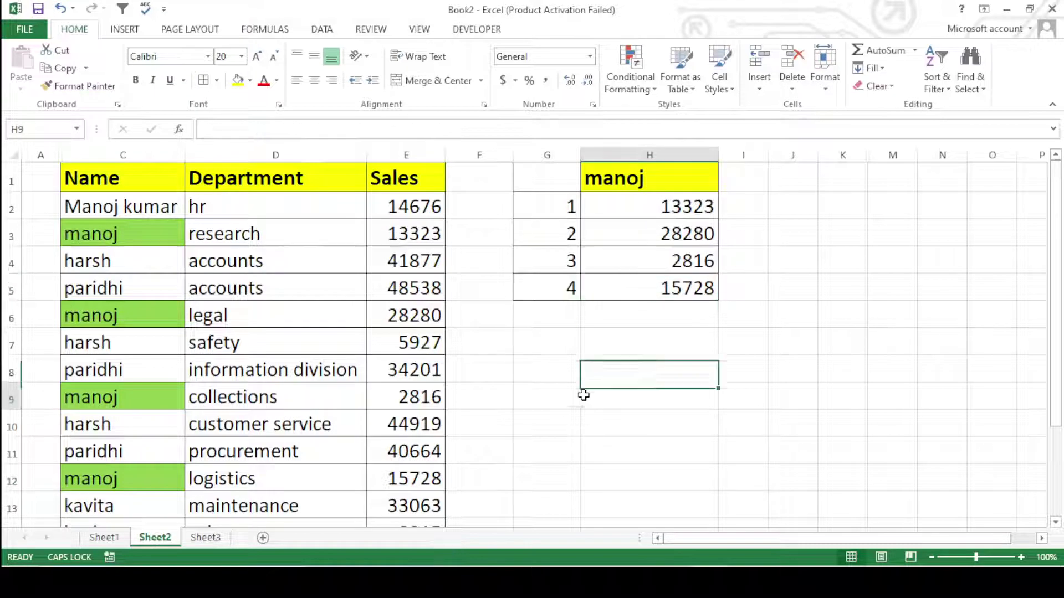
left_click(584, 395)
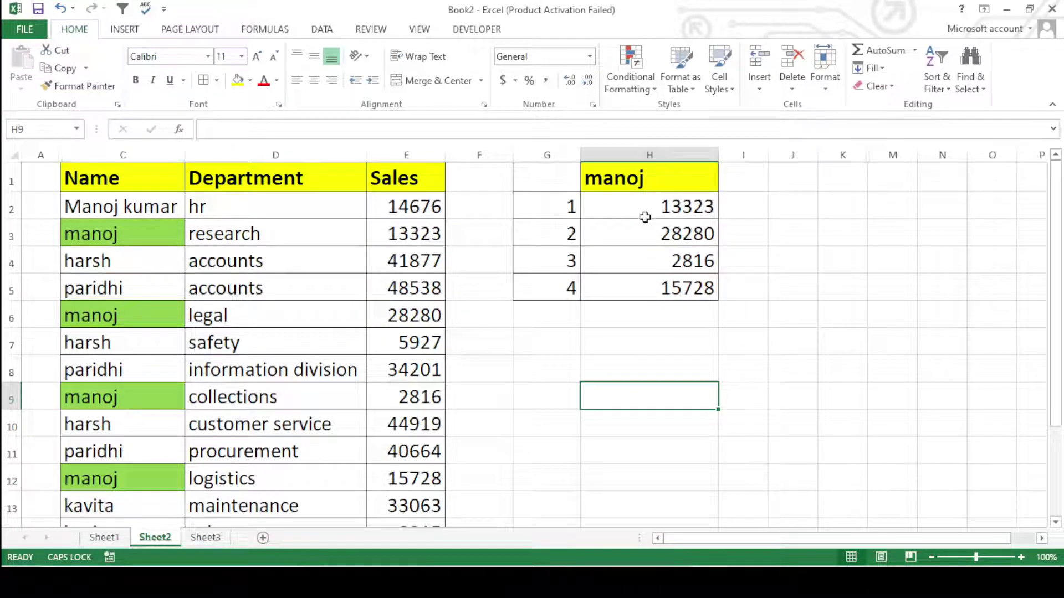
left_click(694, 178)
Choose kavita in H1 and find her row C13 with the sale 33063
left_click(725, 184)
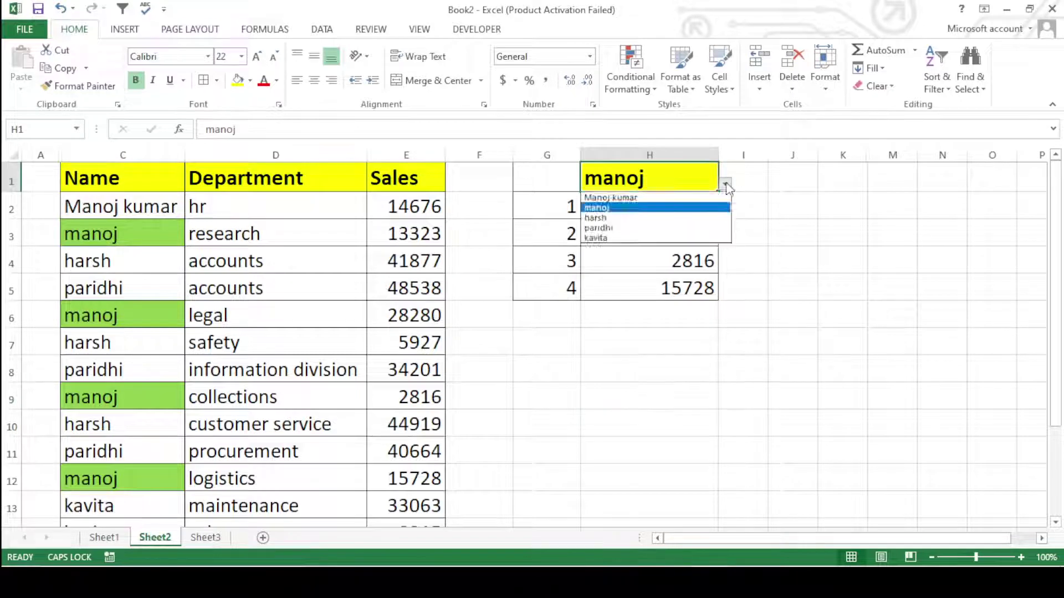
left_click(653, 238)
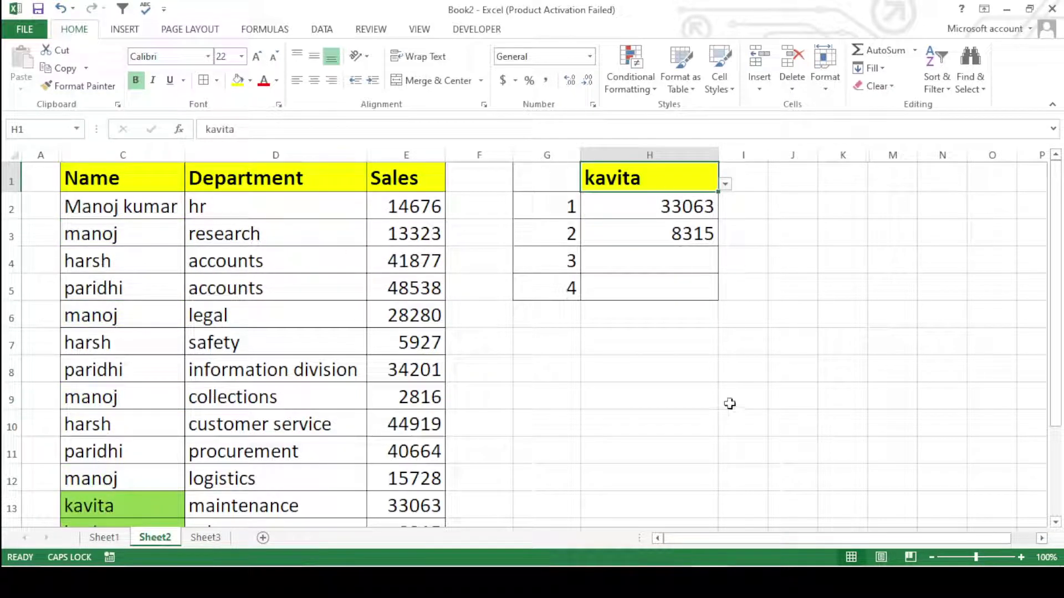
scroll(463, 453, "down", 2)
left_click(163, 346)
key("Right")
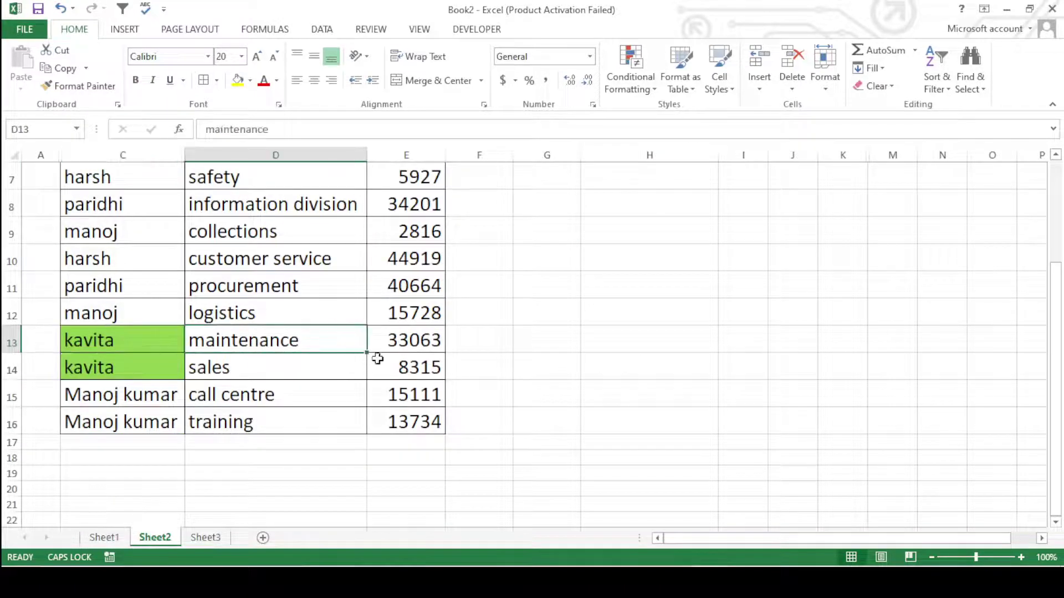
key("Right")
key("Down")
key("Down")
Check the H2 and H3 lookup formulas returning kavita's sales, then show H1's name list
left_click(420, 373)
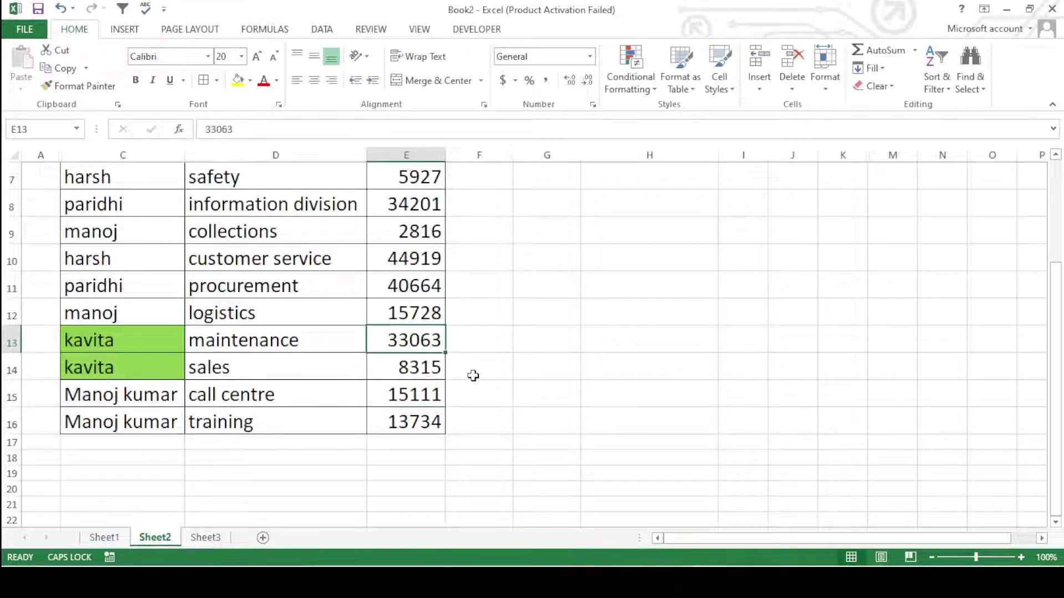
scroll(474, 375, "up", 2)
left_click(681, 211)
left_click(615, 237)
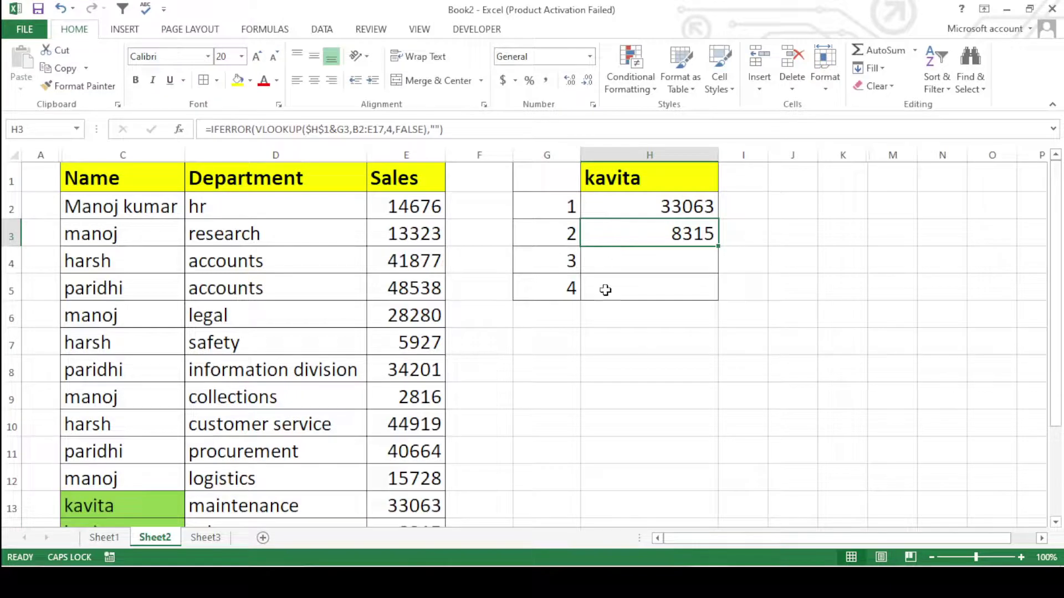
left_click(636, 367)
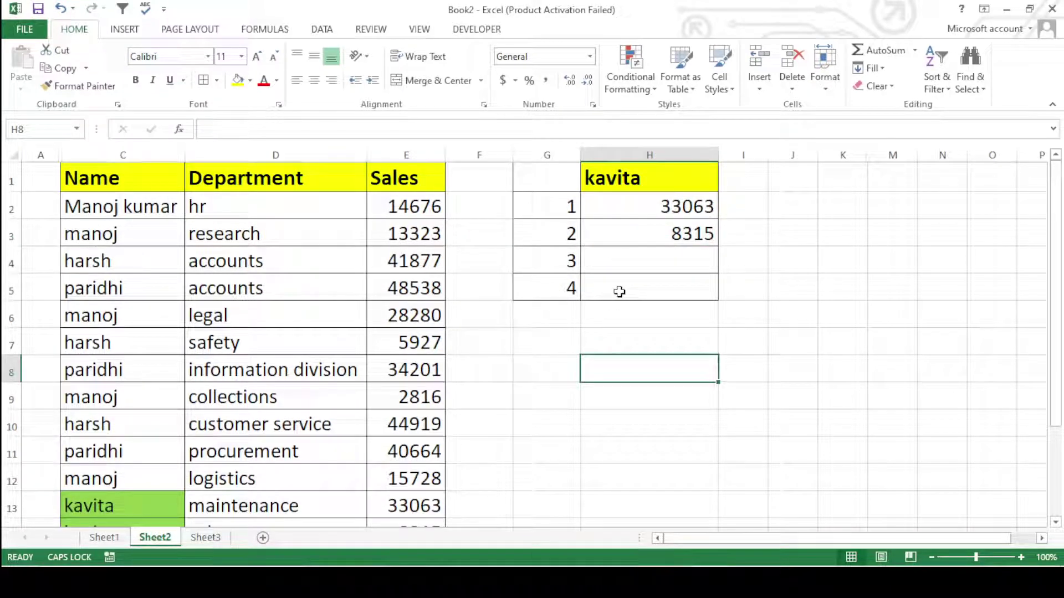
left_click(700, 180)
Choose paridhi in H1 and verify her rows C5, C8, C11 with sales 48538 and 34201
left_click(725, 183)
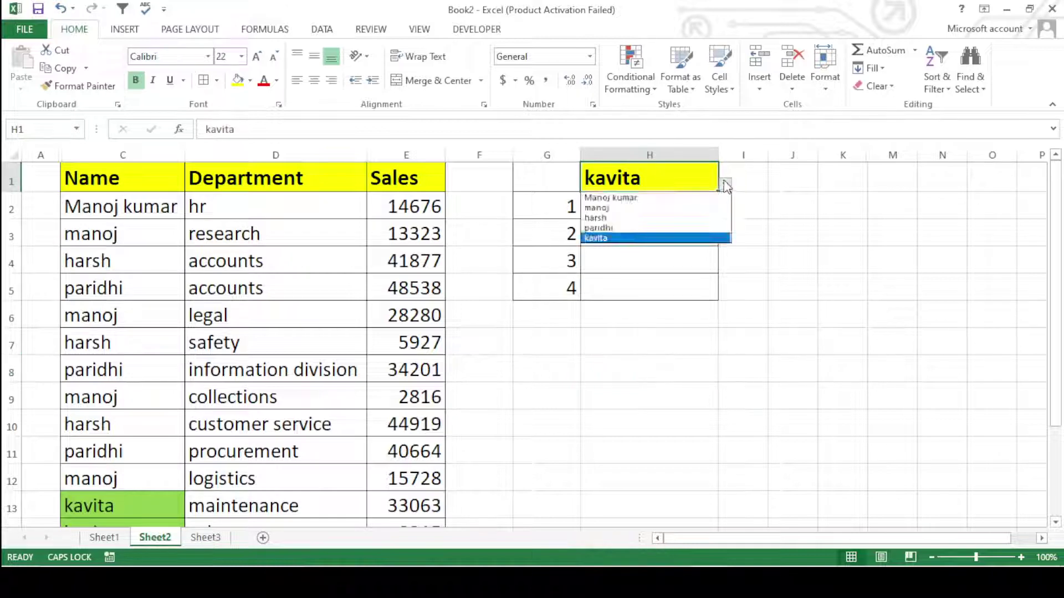
left_click(626, 229)
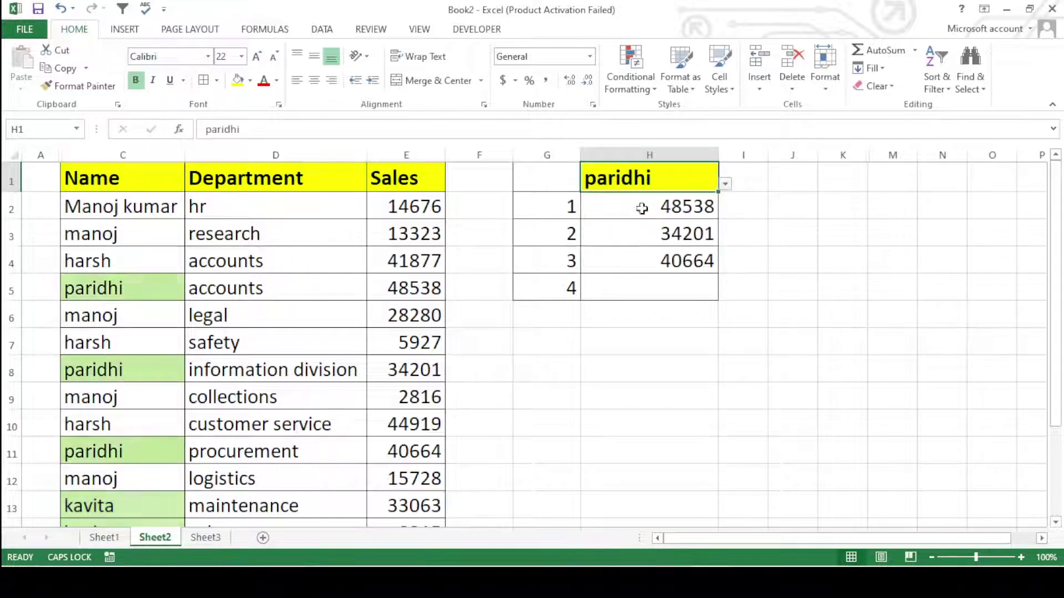
left_click(713, 400)
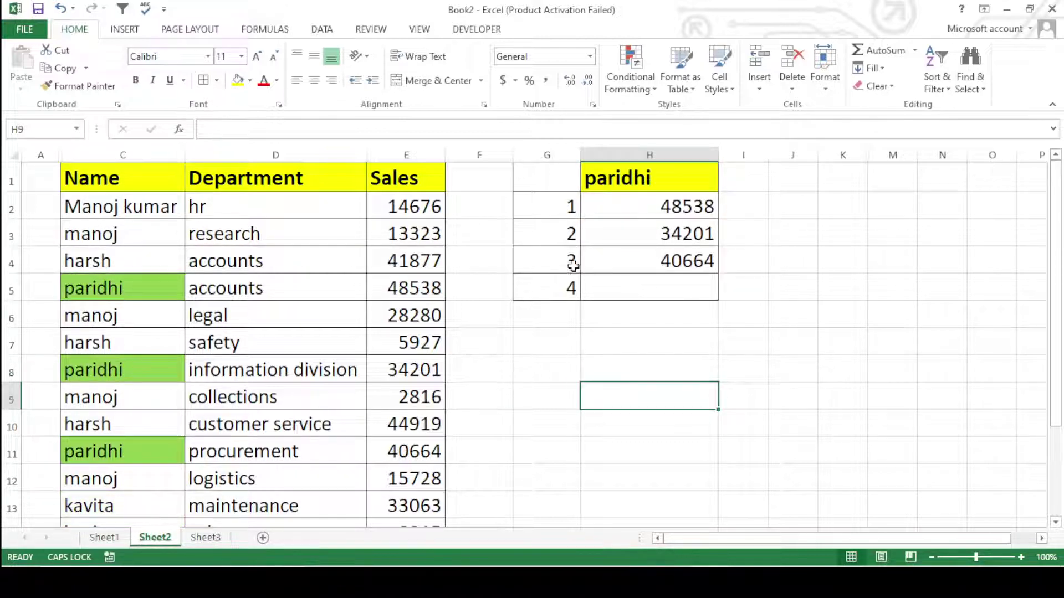
left_click(141, 284)
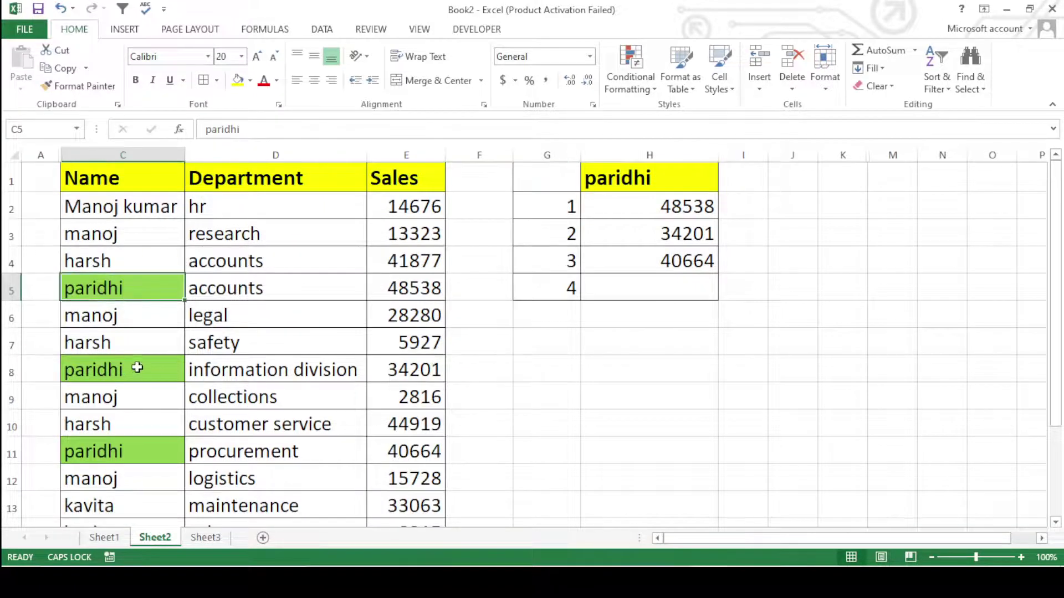
left_click(142, 369)
left_click(142, 452)
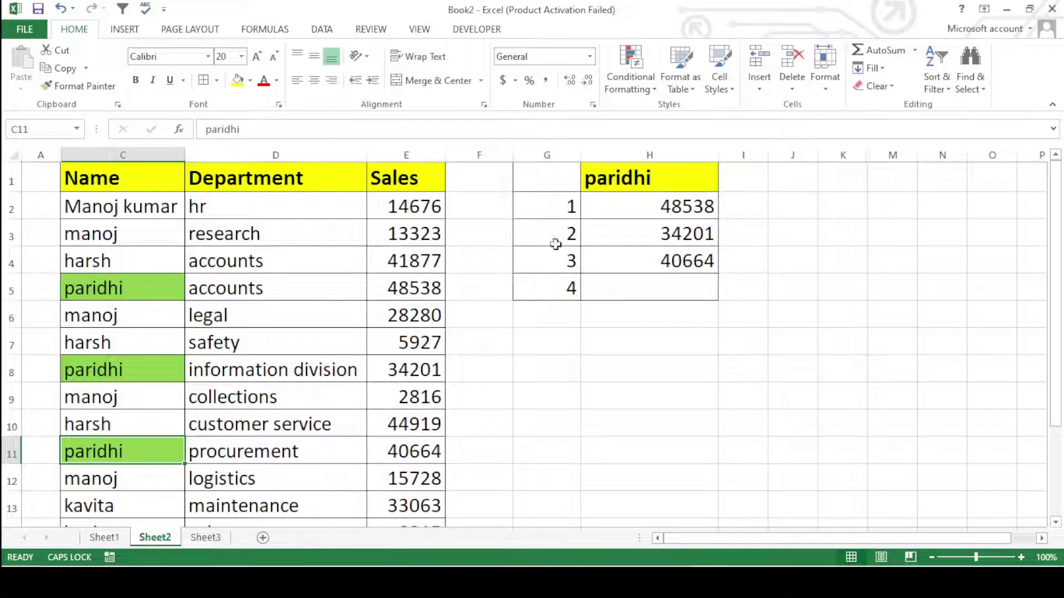
left_click(414, 287)
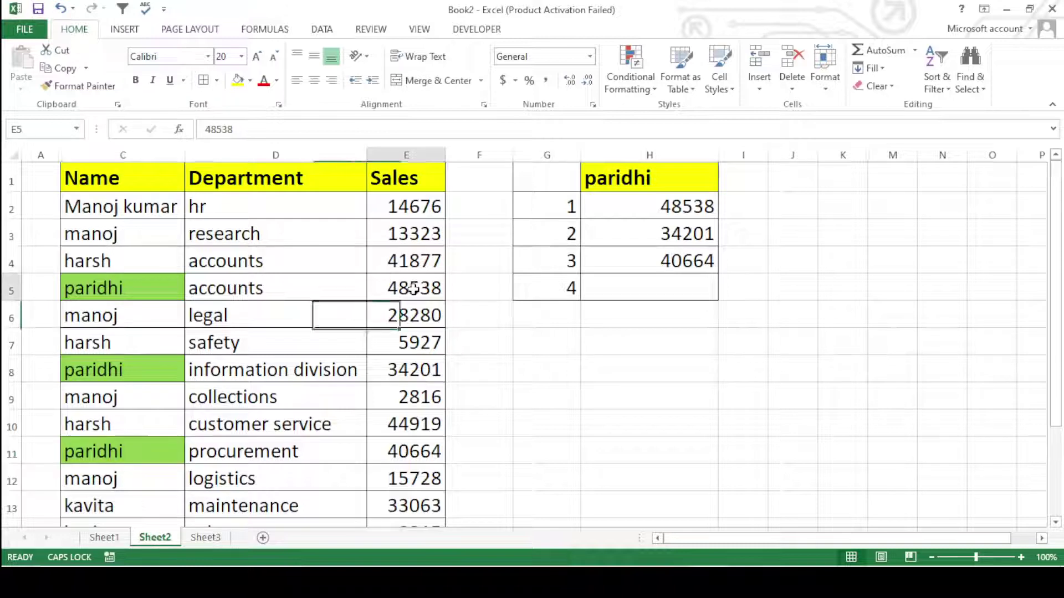
left_click(408, 370)
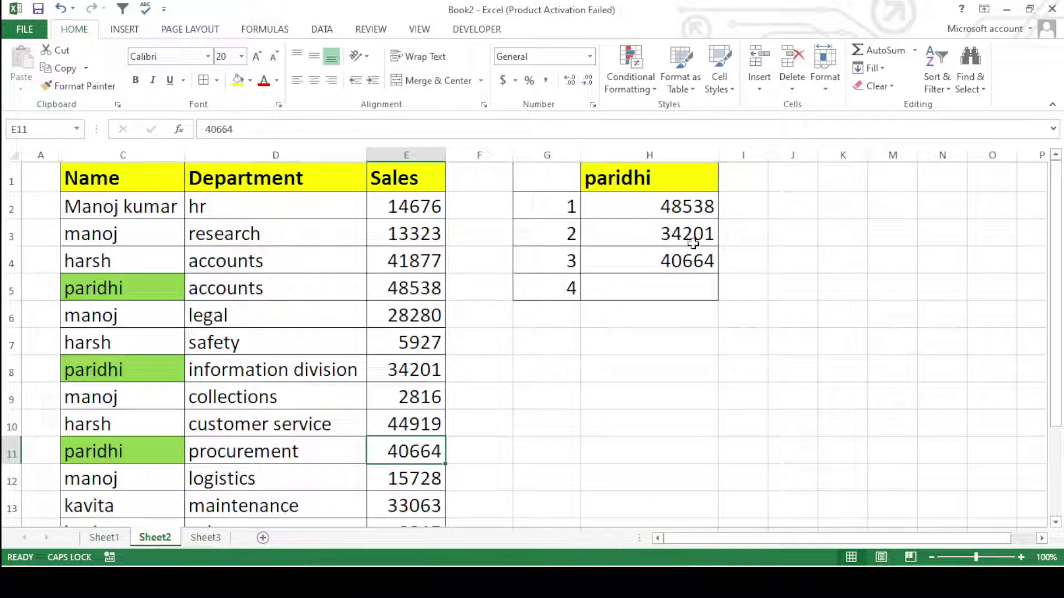
left_click(649, 451)
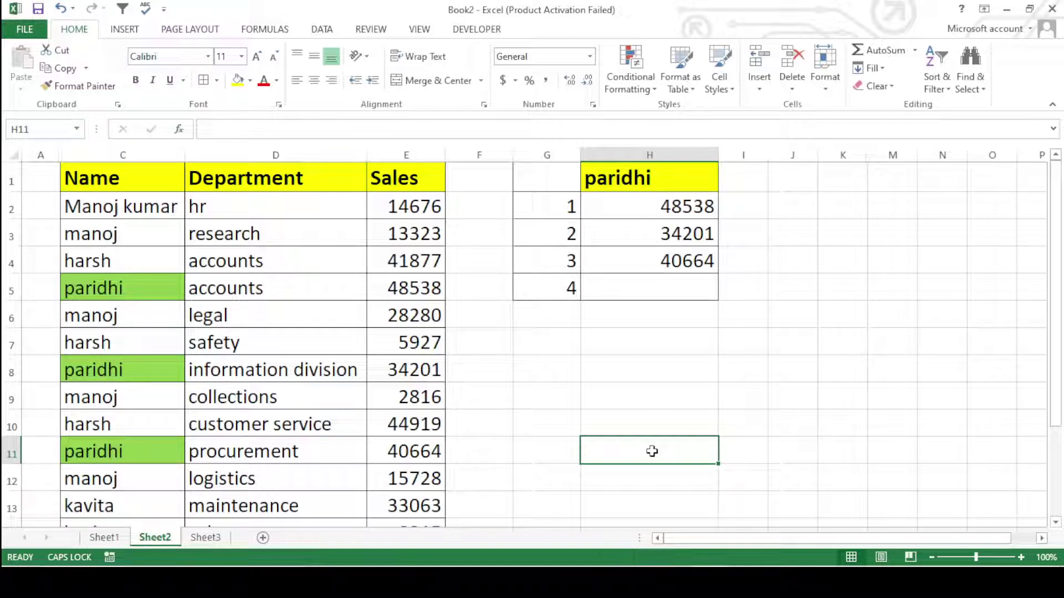
Inspect the H2:H4 lookup formulas for paridhi's results
left_click(650, 195)
left_click(644, 232)
left_click(645, 260)
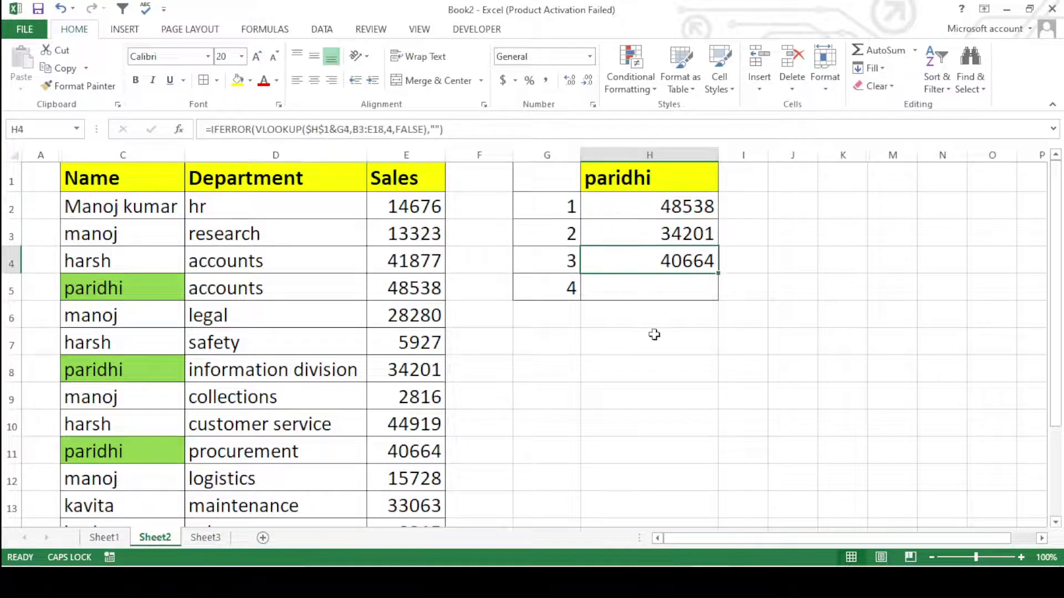
left_click(645, 384)
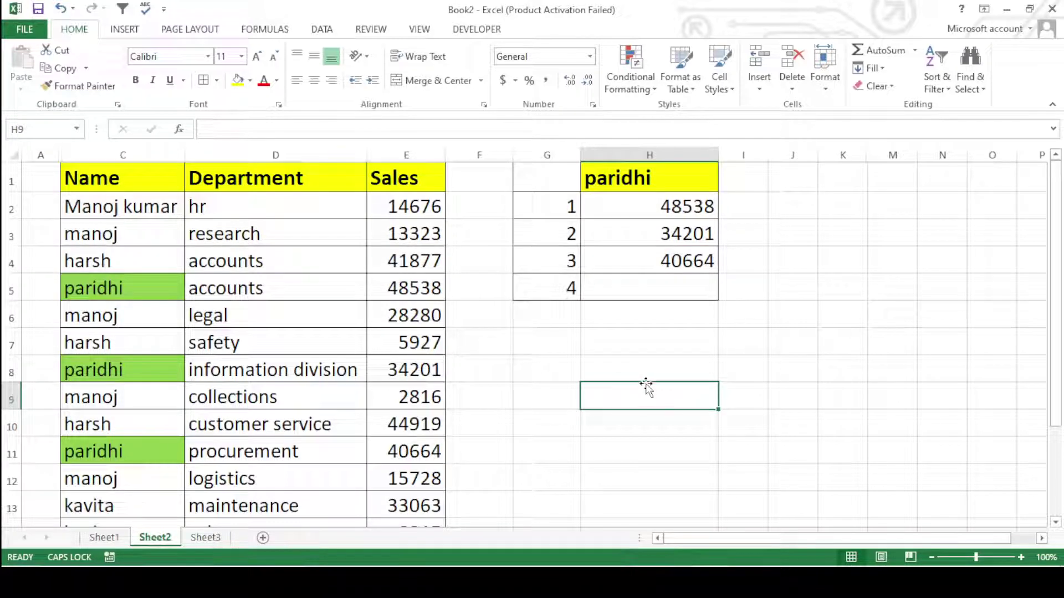
Switch H1 back to harsh and verify his rows C4, C7 and C10
left_click(694, 181)
left_click(725, 183)
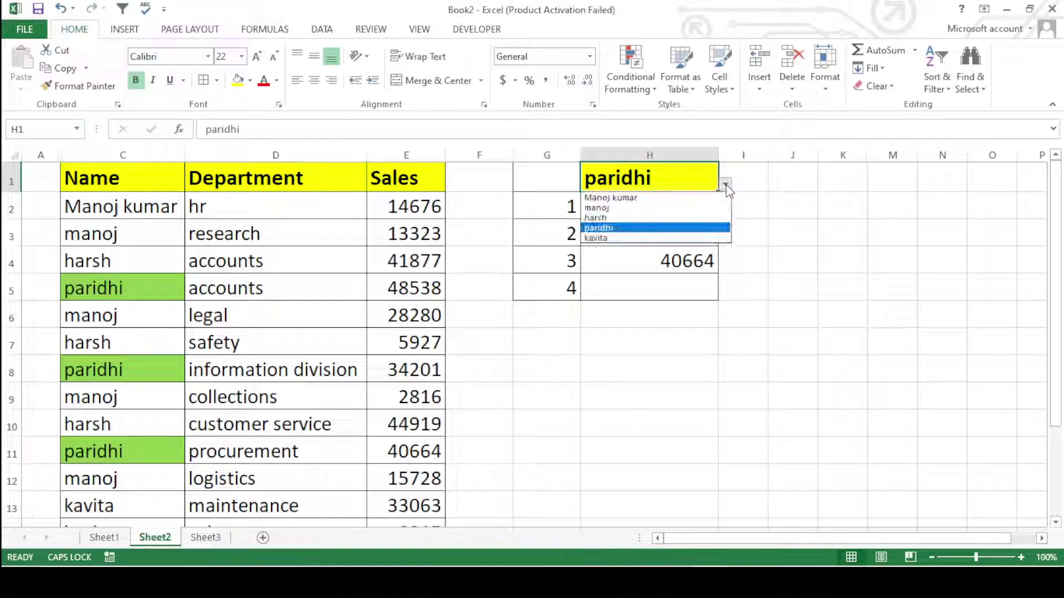
left_click(651, 218)
left_click(822, 254)
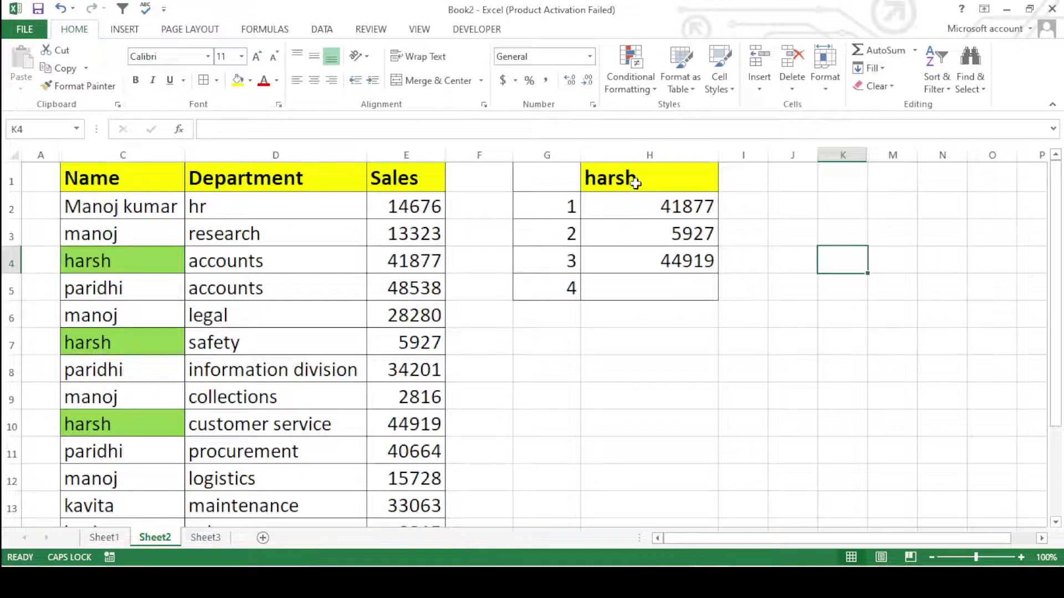
left_click(634, 178)
left_click(126, 260)
left_click(148, 347)
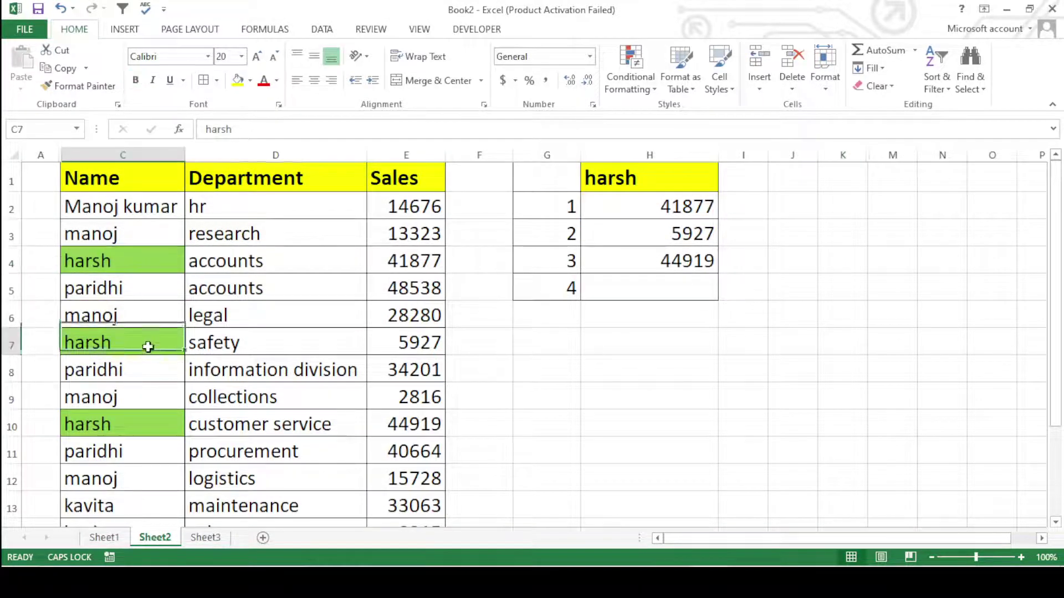
left_click(138, 421)
left_click(522, 461)
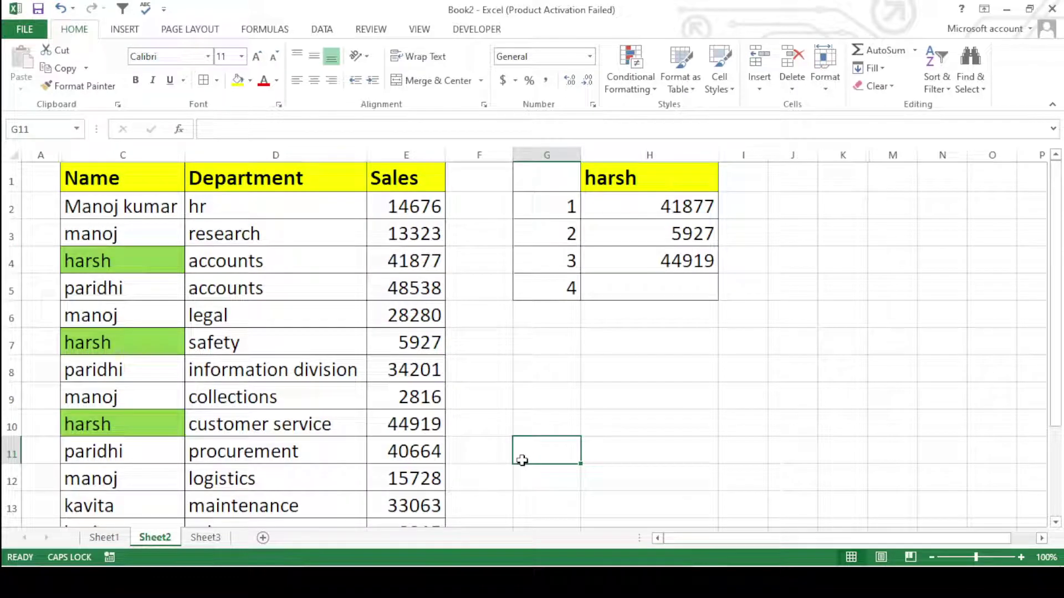
left_click(642, 384)
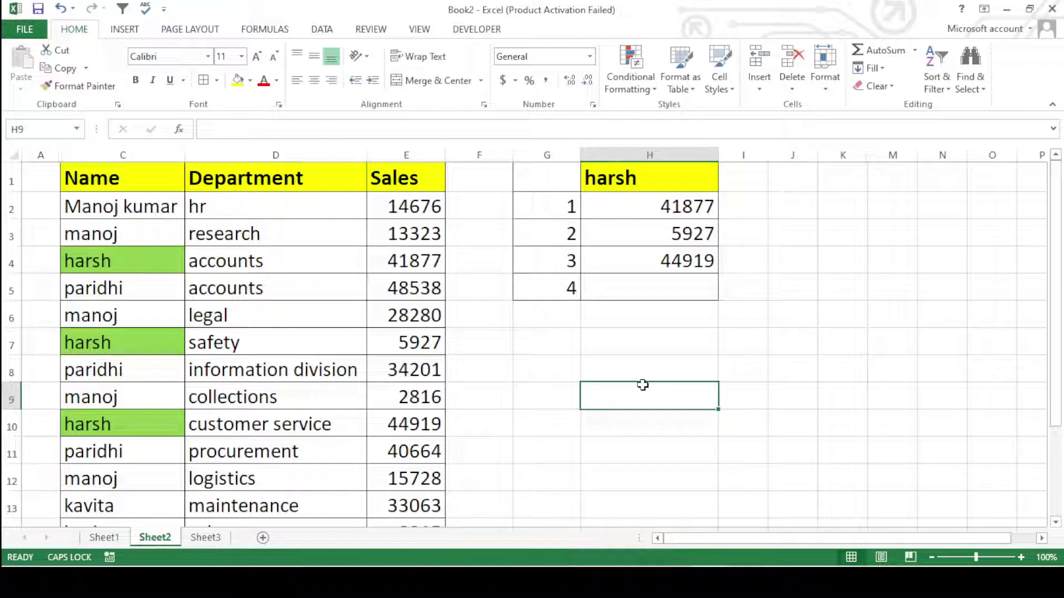
left_click(538, 357)
Switch to Sheet3
left_click(214, 536)
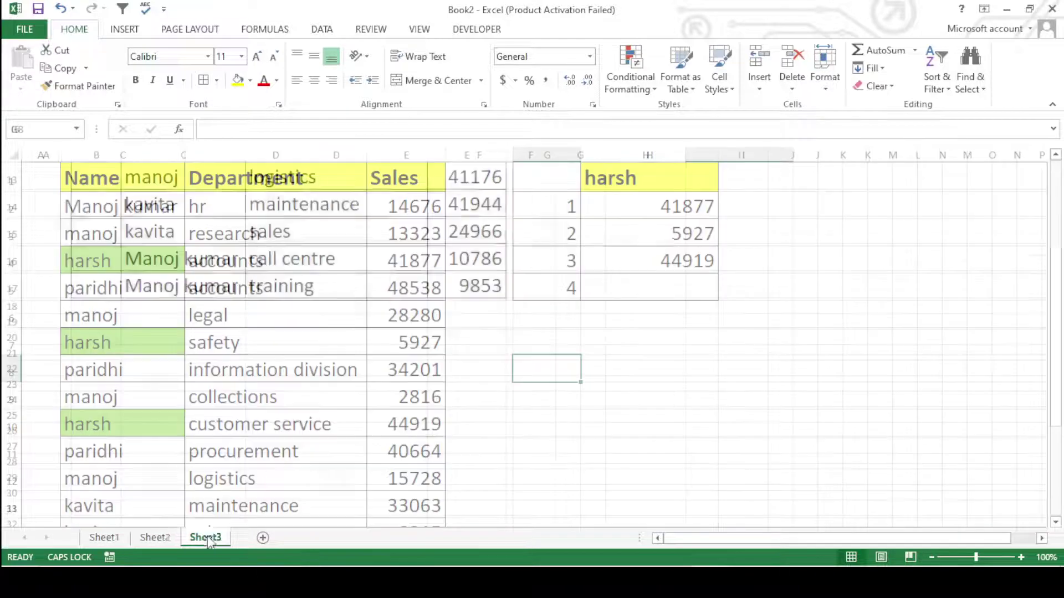
left_click(361, 393)
scroll(360, 389, "up", 4)
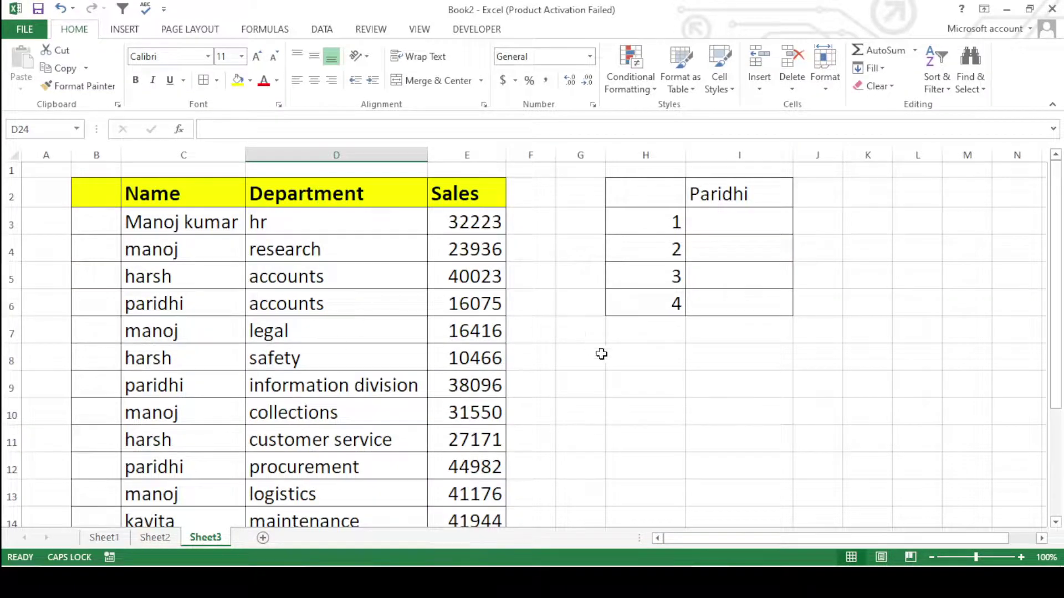
left_click(617, 375)
Review the Name to Sales table and I2's Paridhi, then select the names C3:C17
left_click(184, 199)
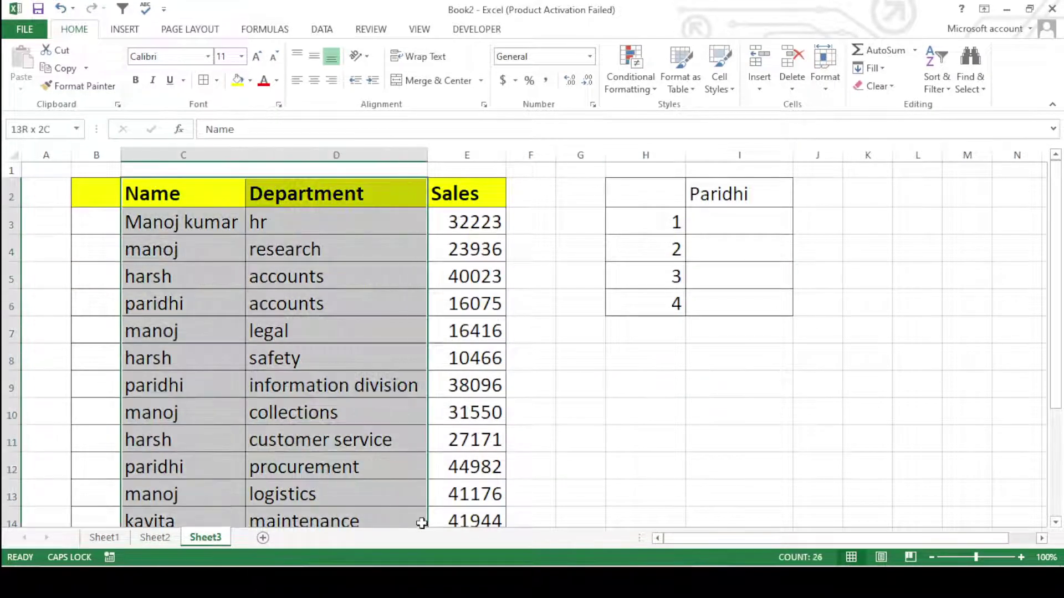
left_click_drag(195, 236, 399, 482)
left_click(254, 358)
left_click(550, 347)
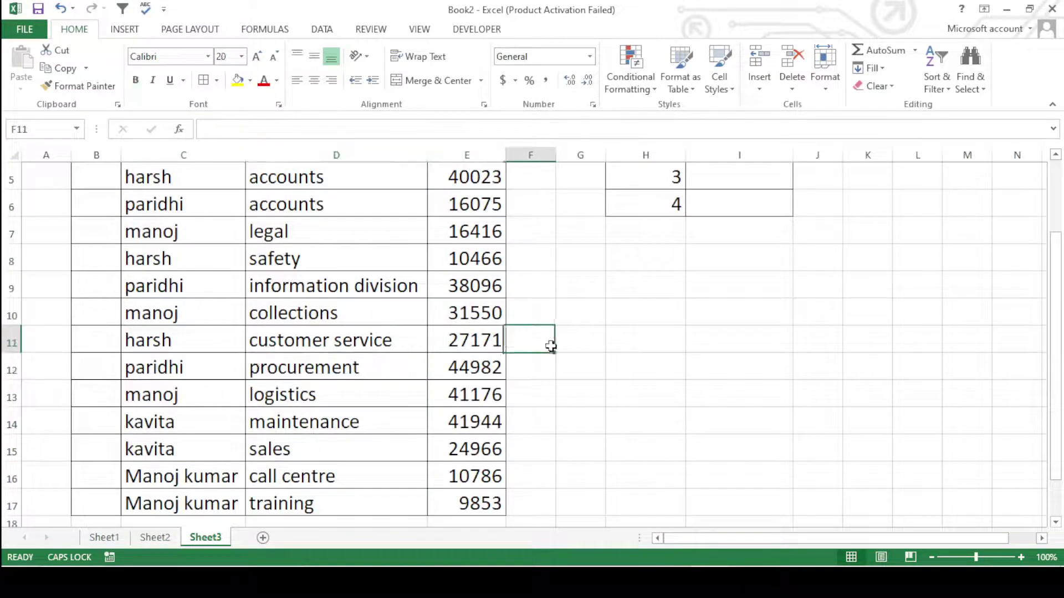
scroll(562, 356, "up", 2)
left_click(752, 195)
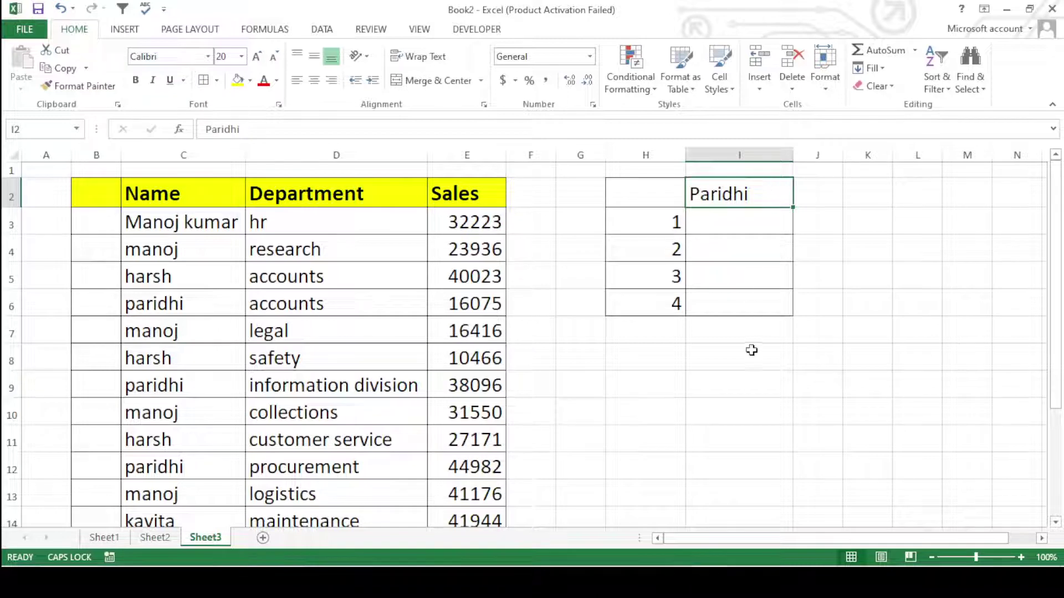
left_click(729, 408)
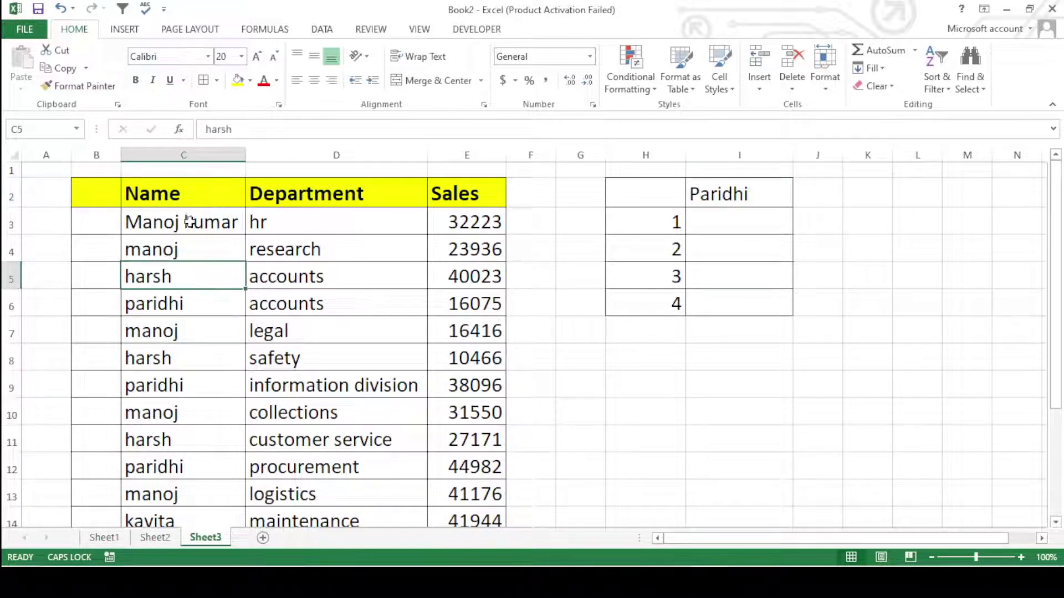
mouse_move(226, 221)
left_mouse_down()
mouse_move(202, 418)
mouse_move(209, 475)
left_mouse_up()
Copy the selected names into column M starting at M2 and widen column M to fit them
right_click(136, 296)
left_click(186, 283)
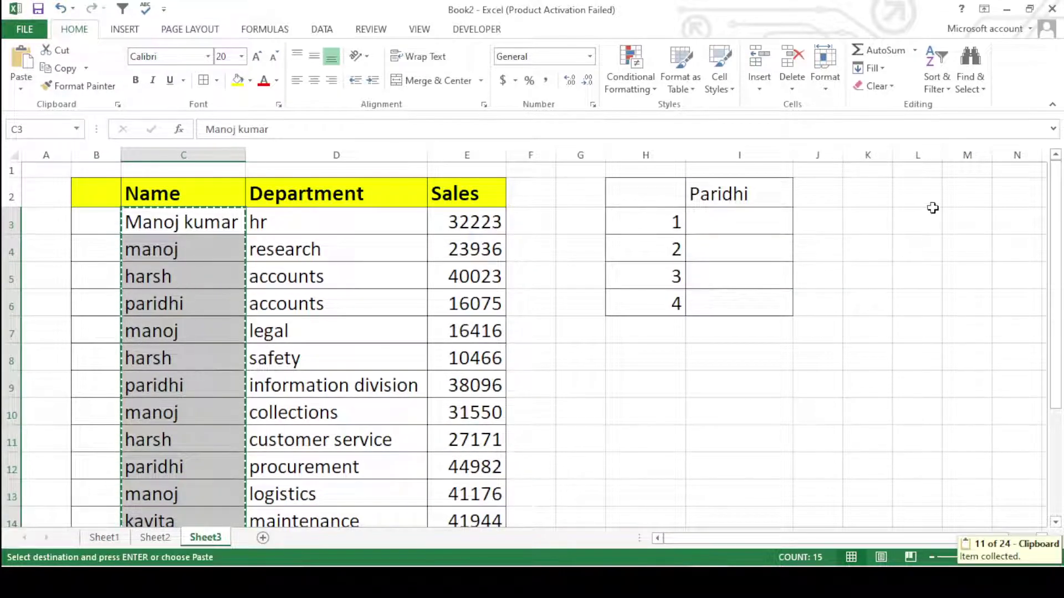
left_click(949, 190)
right_click(949, 190)
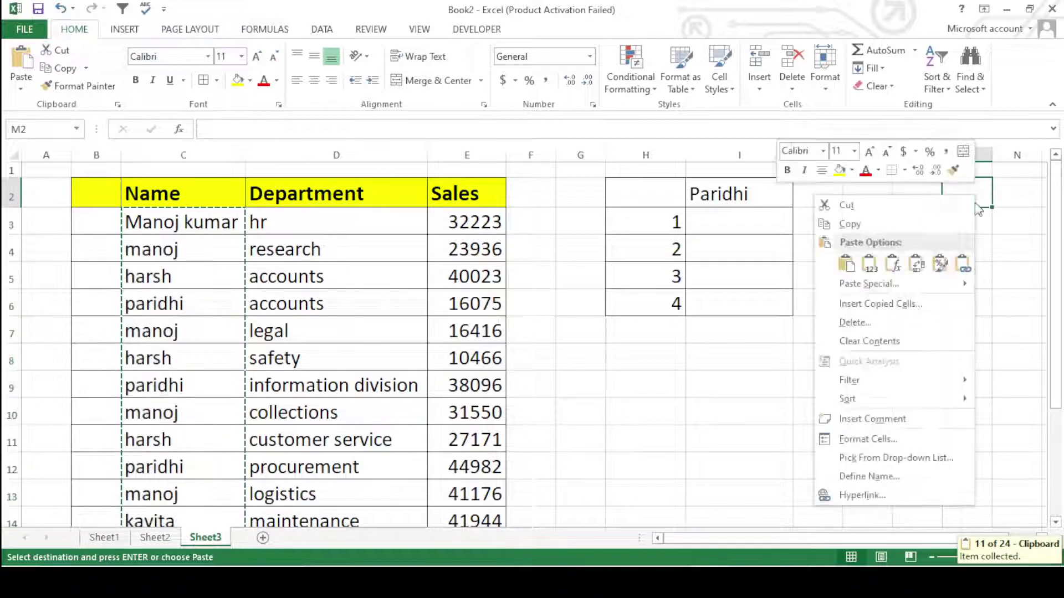
left_click(848, 264)
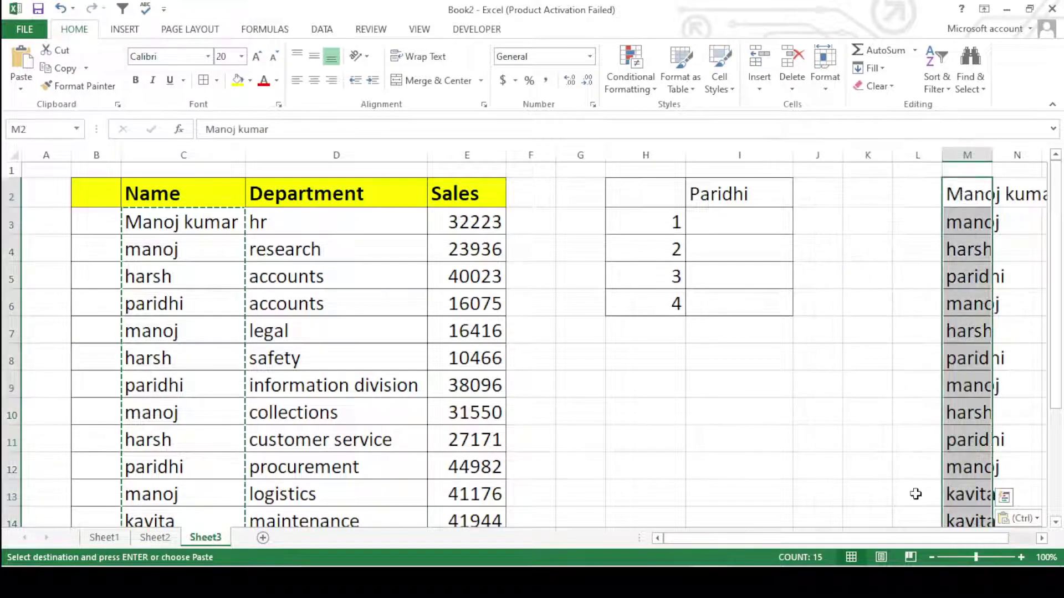
left_click_drag(912, 536, 937, 536)
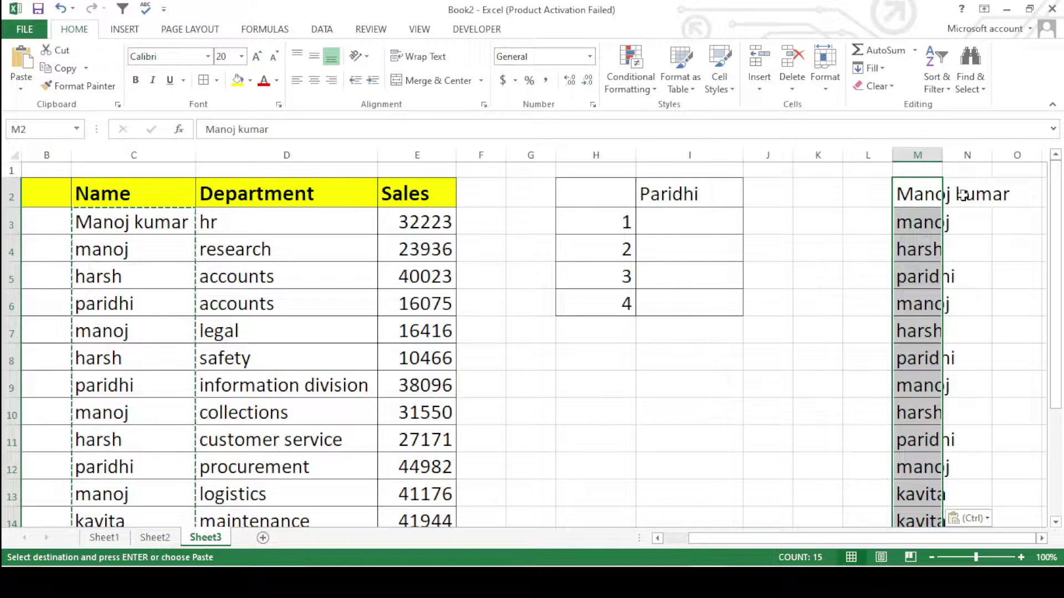
double_click(945, 161)
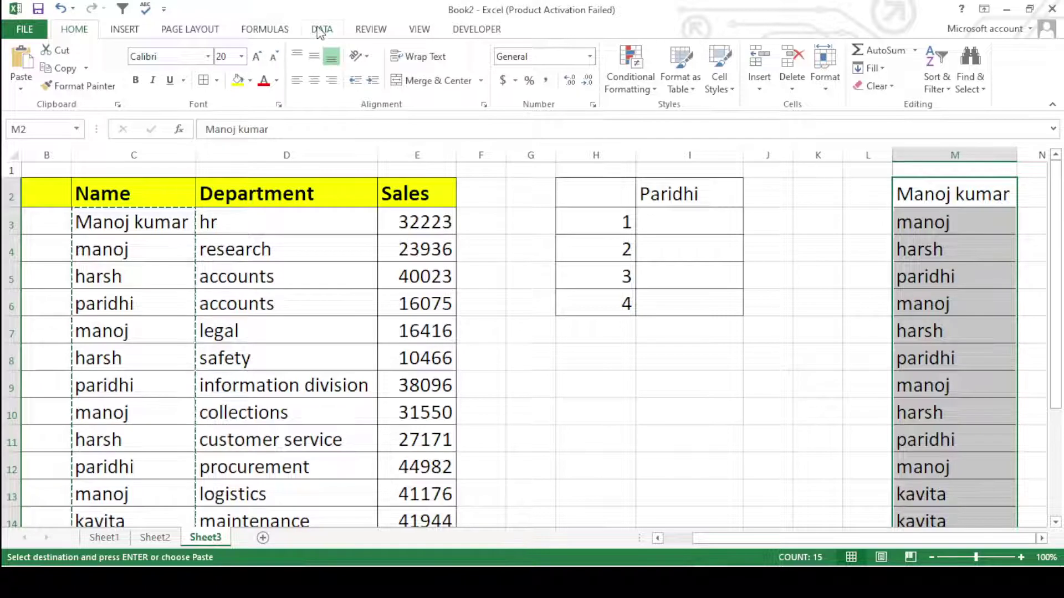
Remove duplicates from column M, leaving Manoj kumar, manoj, harsh, paridhi and kavita
left_click(321, 29)
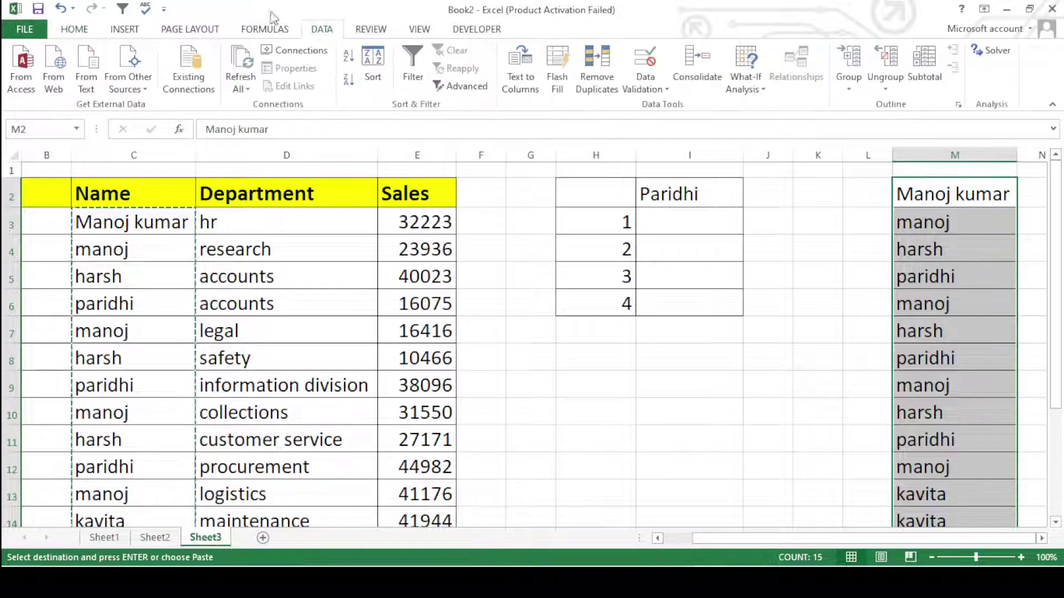
left_click(603, 65)
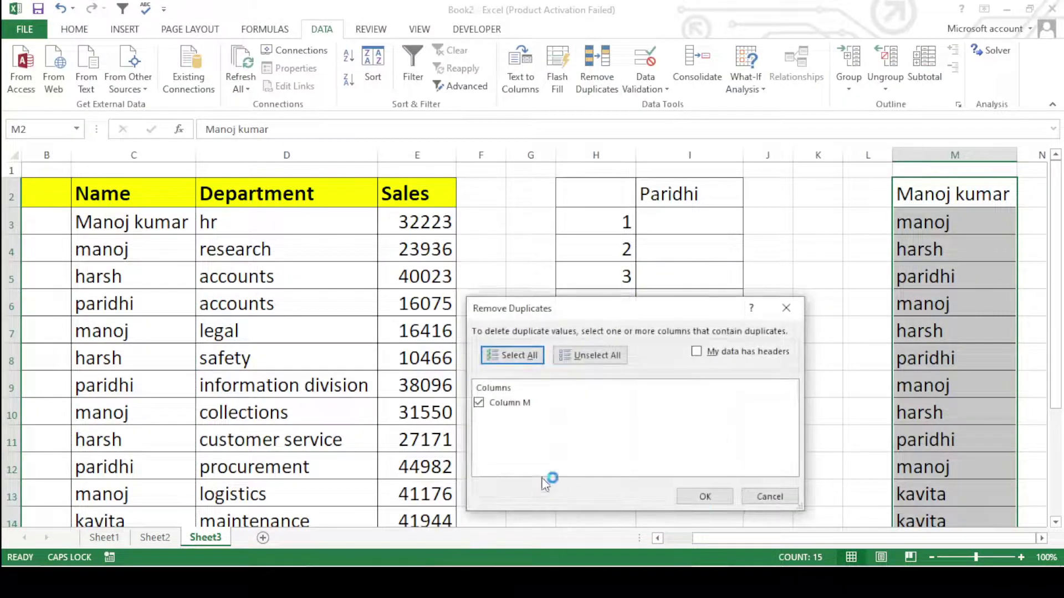
left_click(708, 497)
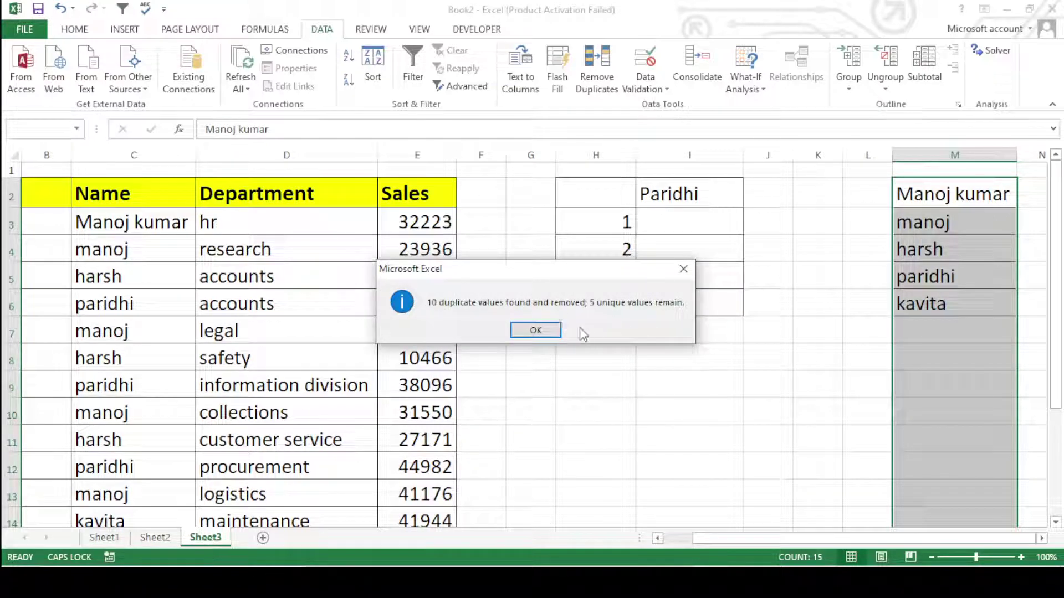
left_click(540, 331)
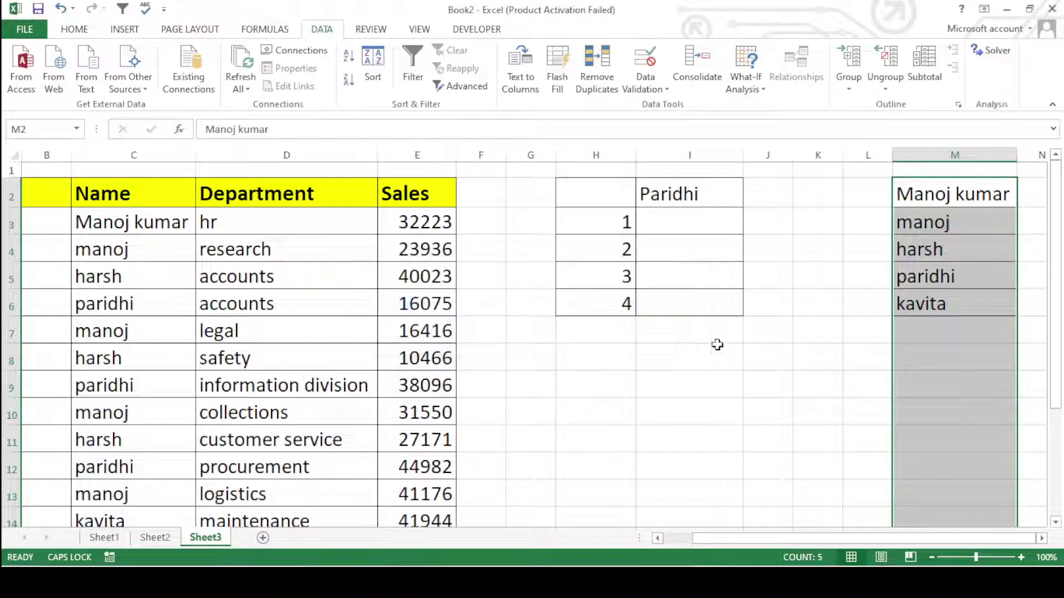
left_click(812, 383)
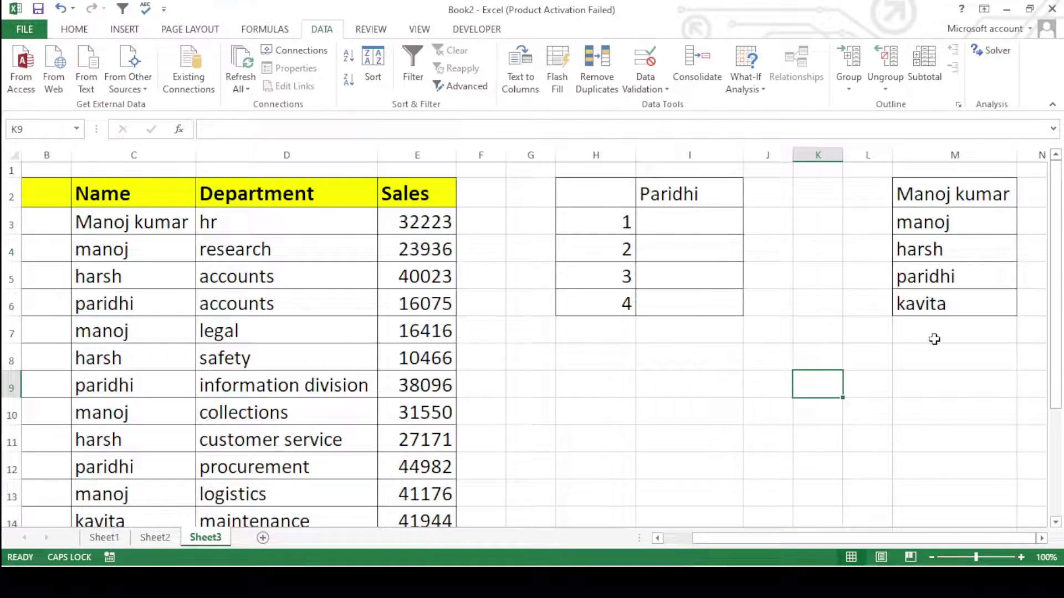
Give I2 a List data validation with source =$M$2:$M$6
left_click(702, 192)
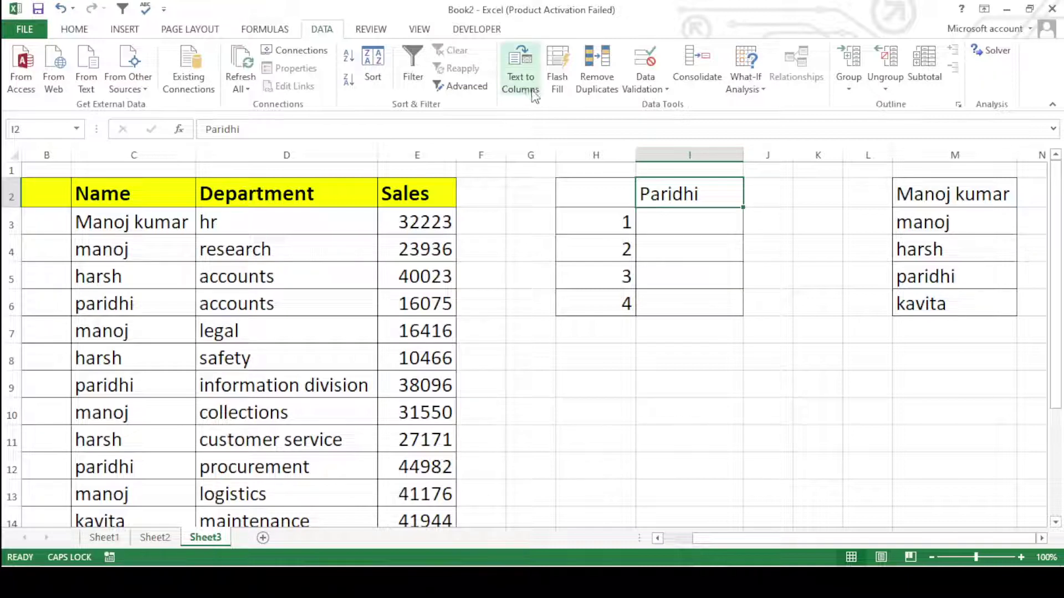
left_click(663, 93)
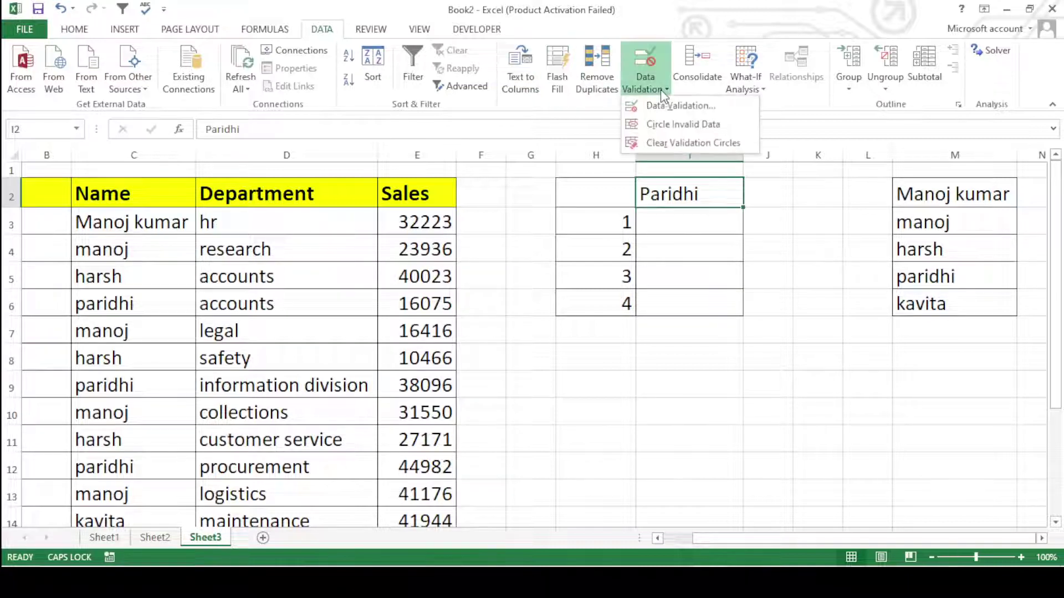
left_click(669, 106)
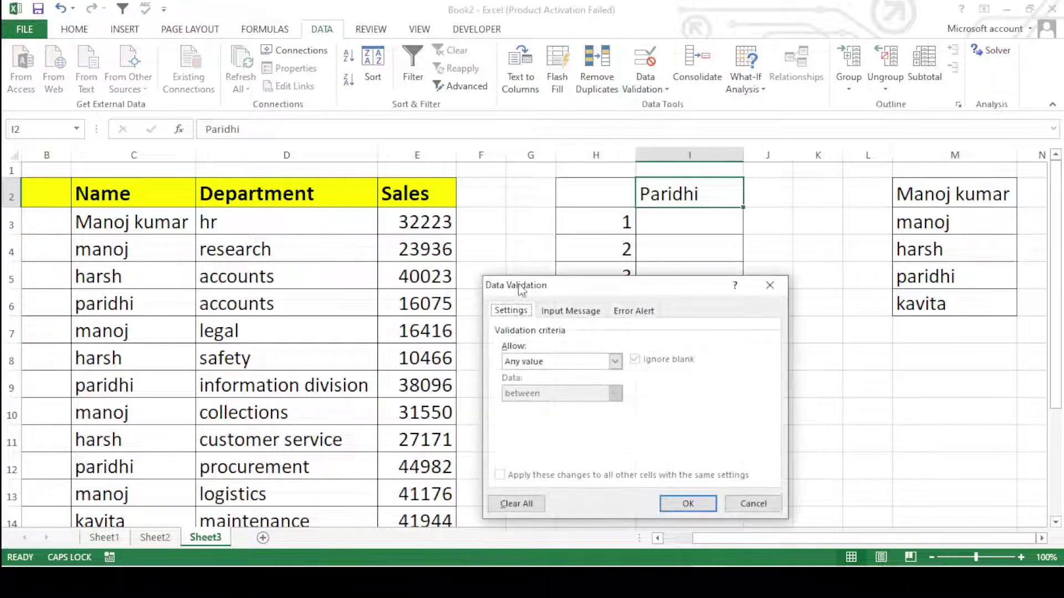
left_click_drag(598, 293, 384, 96)
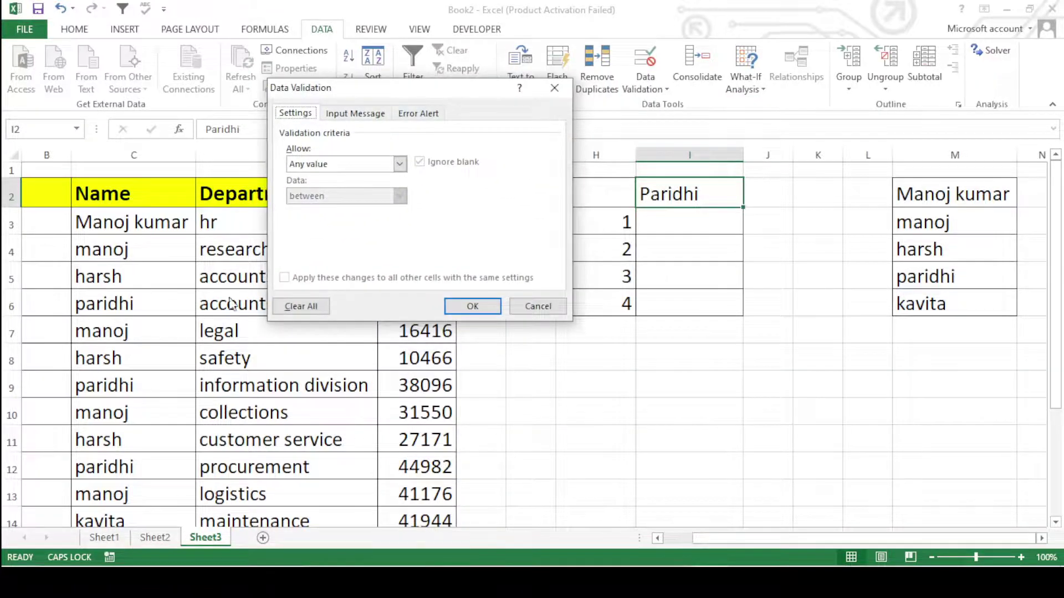
left_click(400, 164)
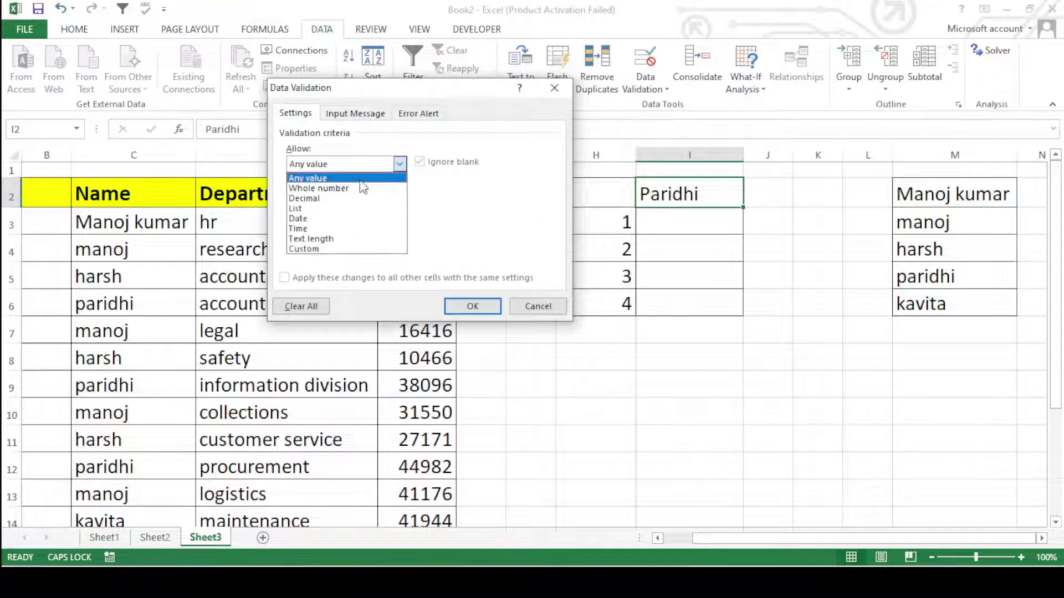
left_click(321, 210)
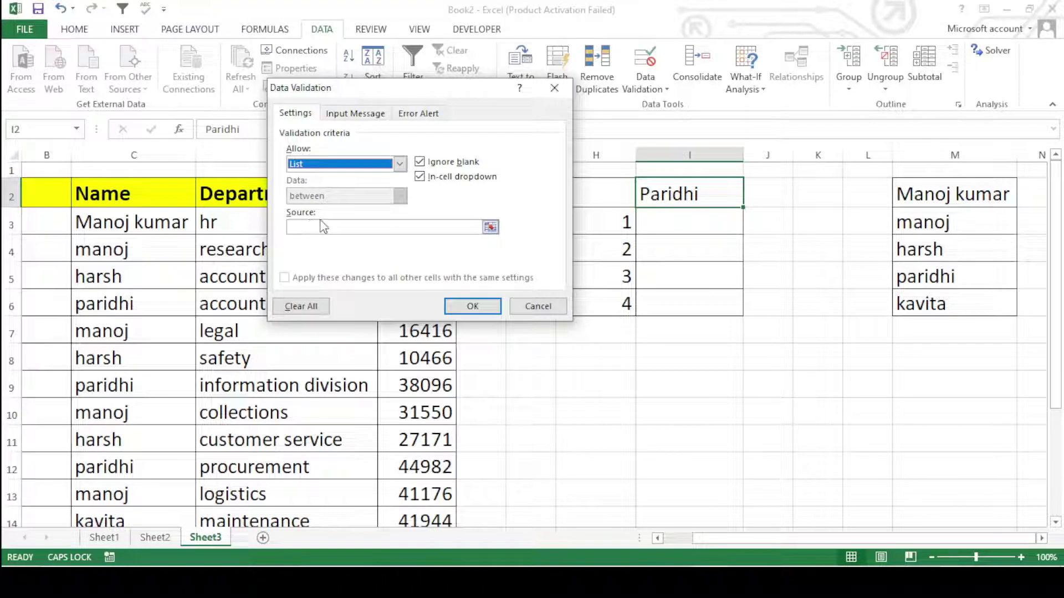
left_click(490, 227)
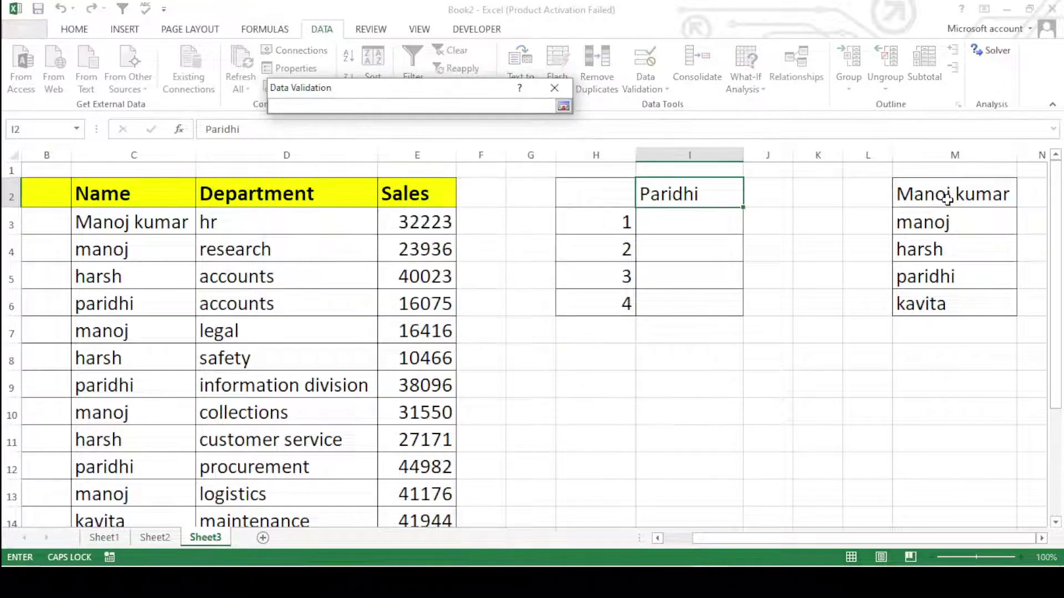
left_click_drag(947, 199, 915, 302)
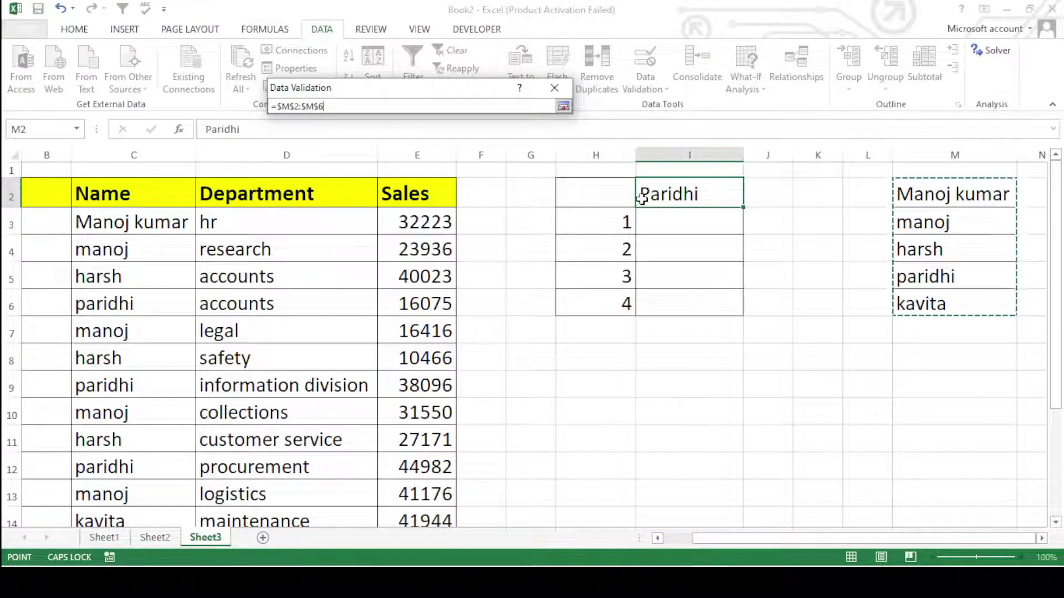
key("Return")
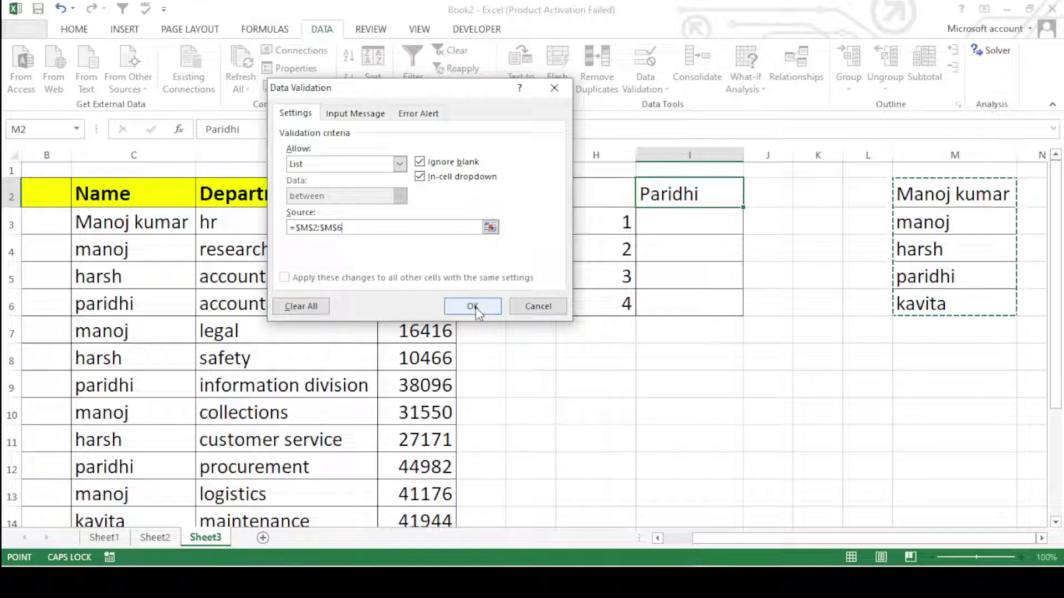
left_click(473, 308)
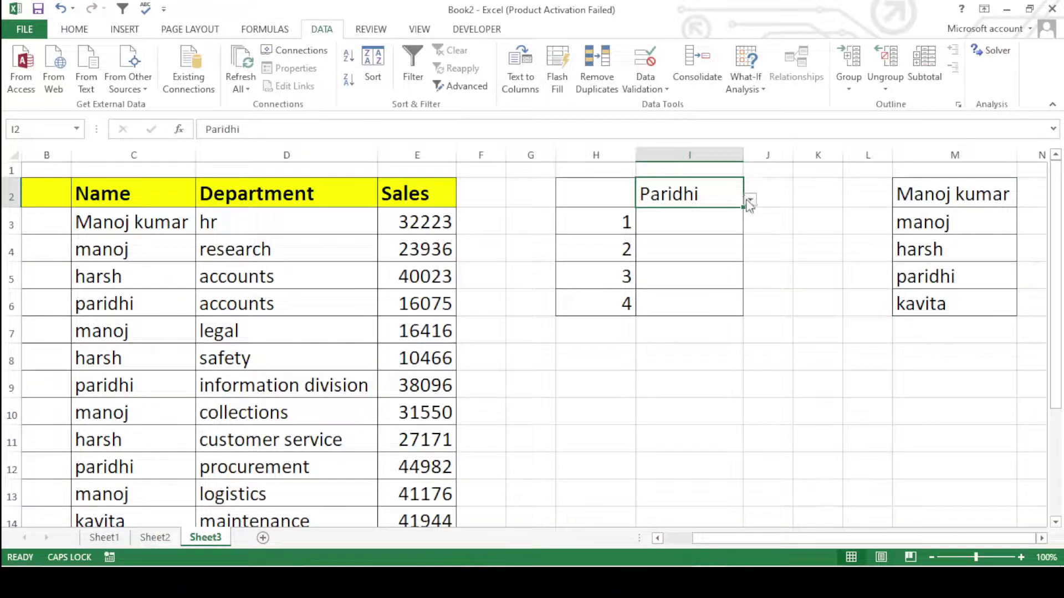
Test the I2 dropdown by picking harsh and then kavita
left_click(749, 201)
left_click(692, 233)
left_click(749, 199)
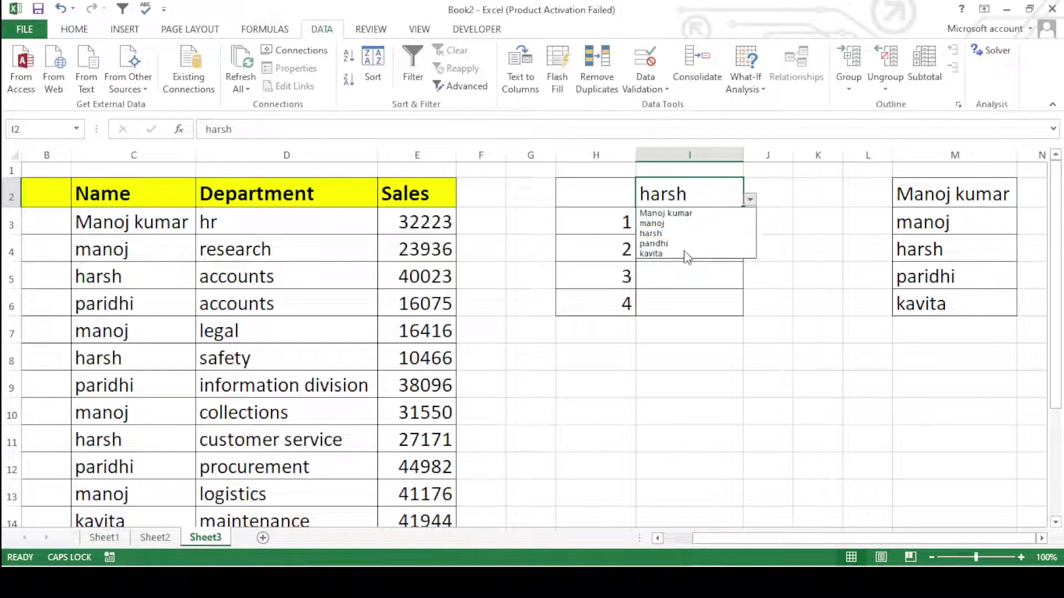
left_click(687, 254)
left_click(829, 302)
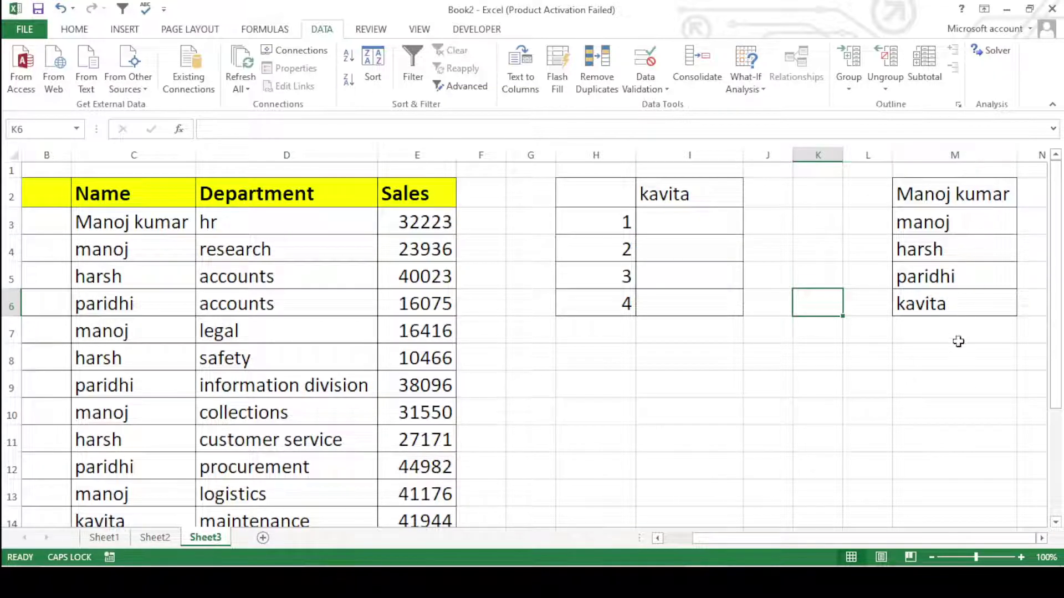
Hide column M containing the name list
left_click(972, 156)
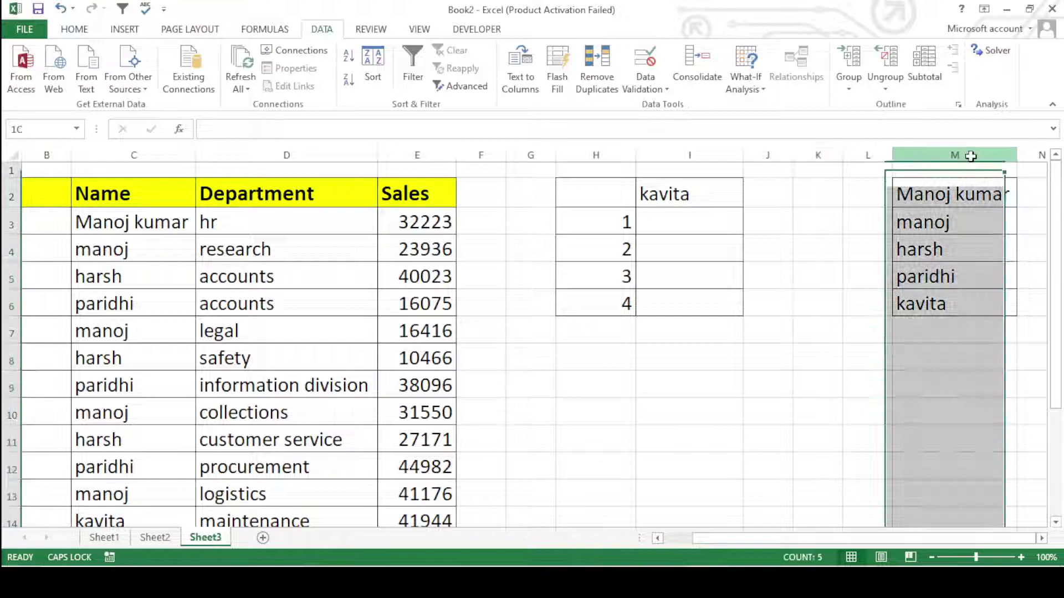
right_click(959, 384)
left_click(975, 464)
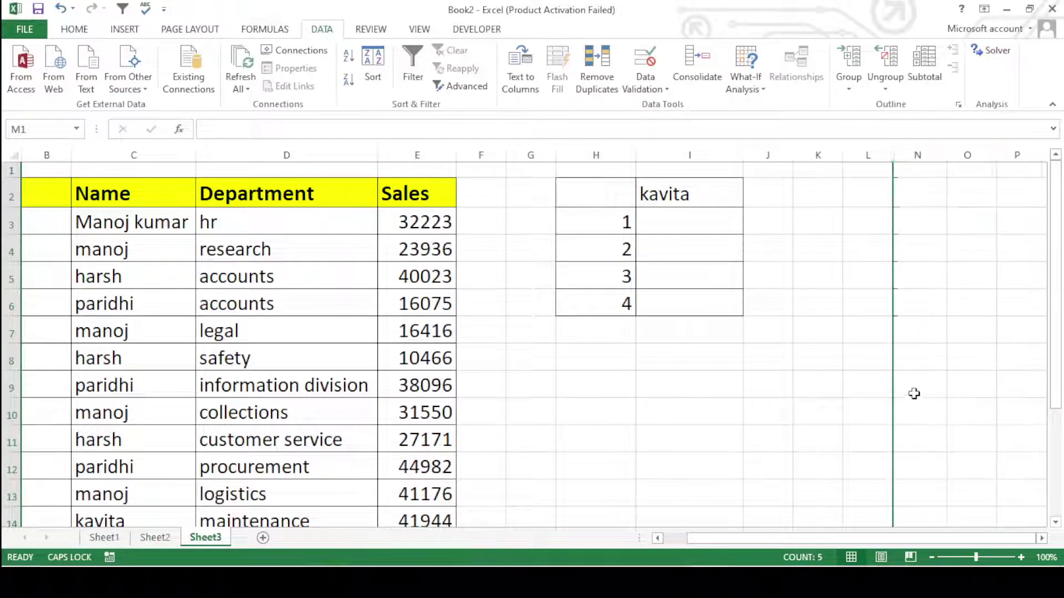
left_click(917, 382)
left_click(917, 330)
left_click(708, 194)
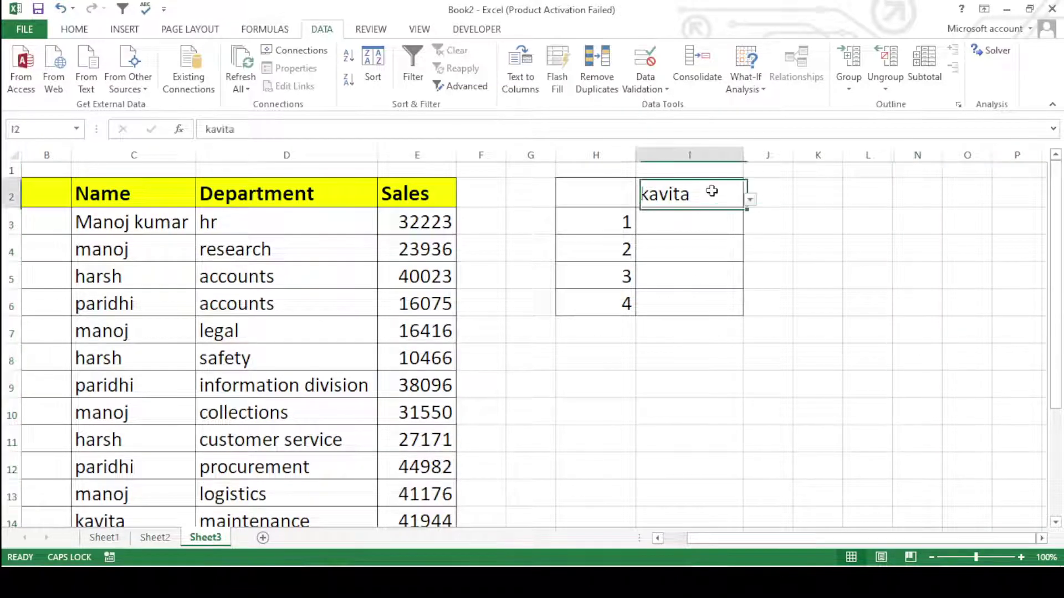
left_click(750, 198)
left_click(702, 234)
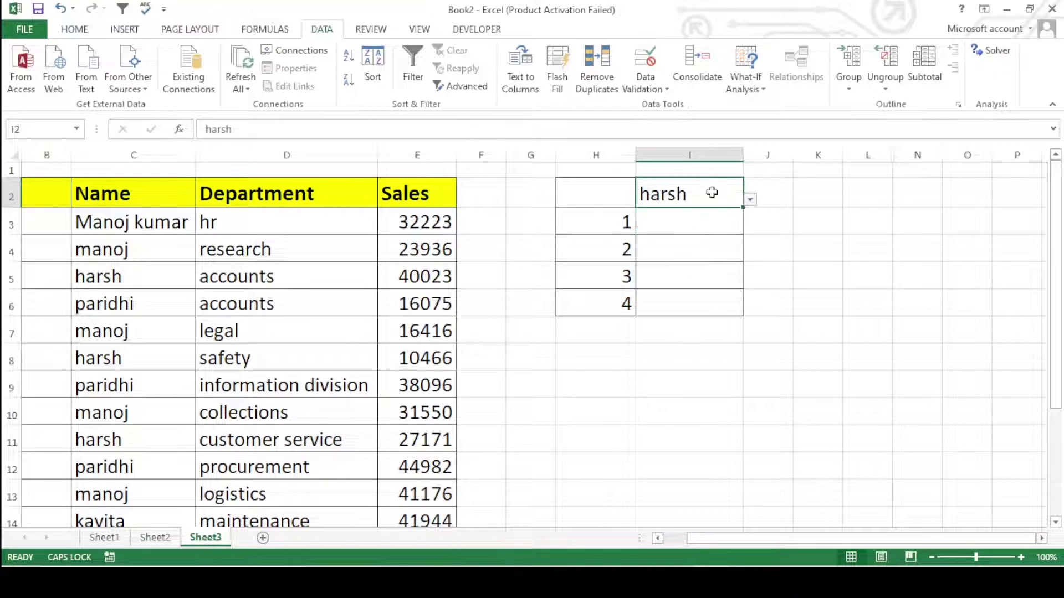
left_click(749, 201)
left_click(691, 212)
left_click(703, 382)
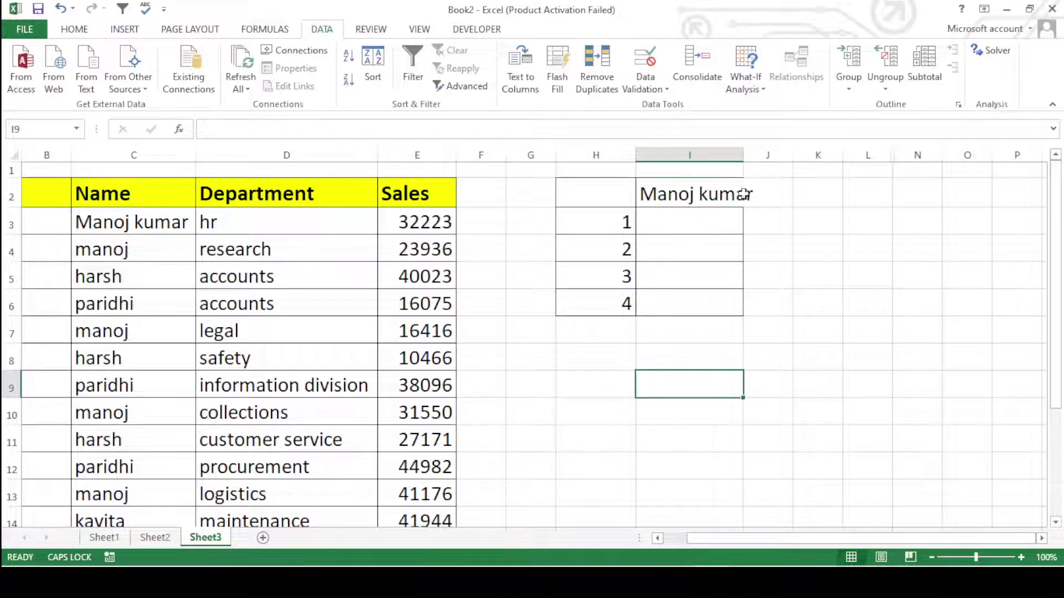
double_click(742, 155)
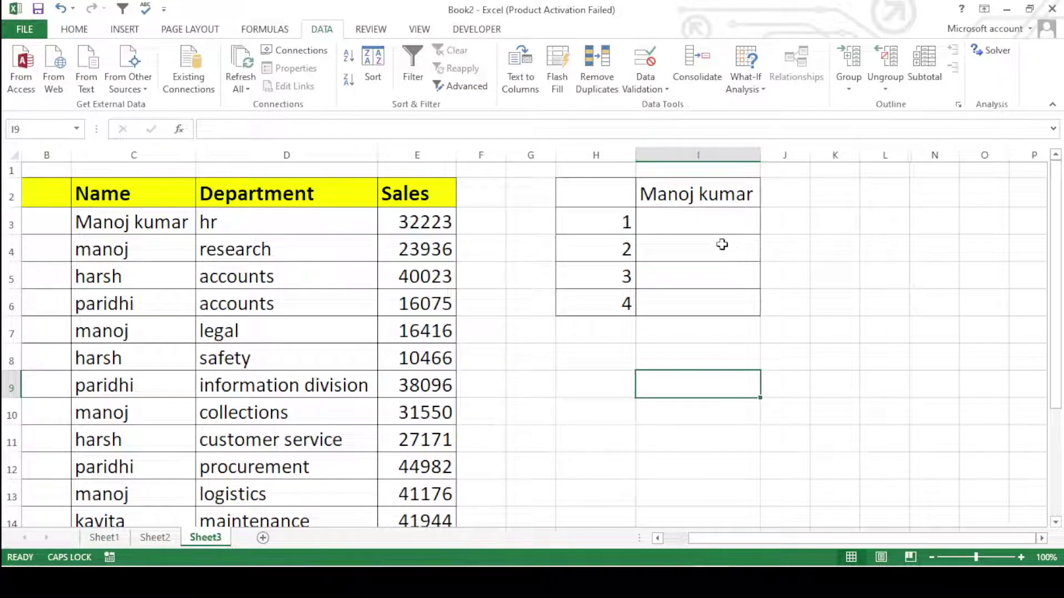
left_click(706, 198)
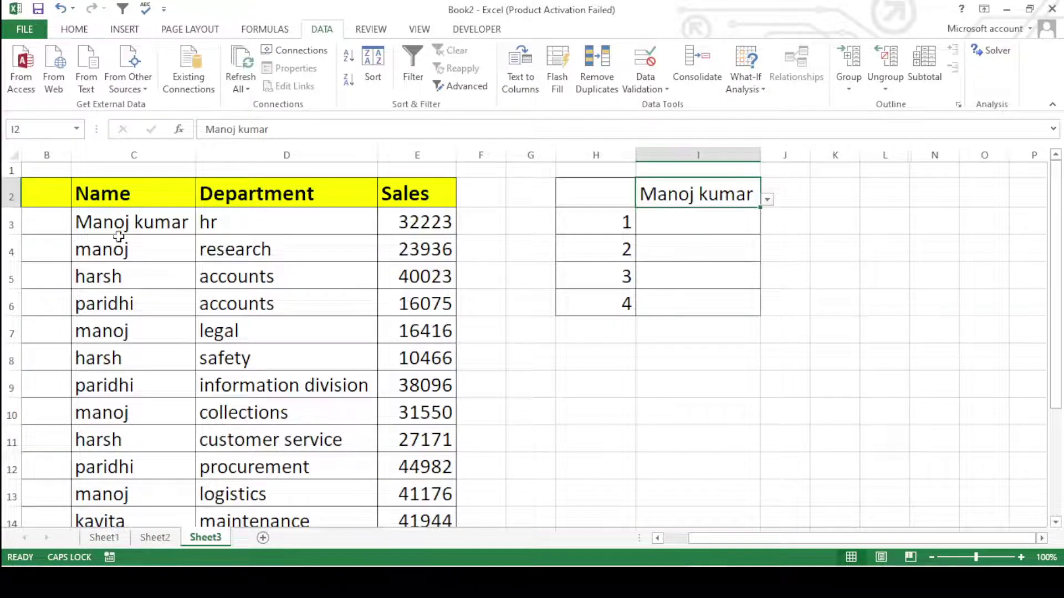
scroll(105, 366, "down", 4)
scroll(114, 383, "up", 4)
Select the name cells C3:C17 and open the HOME tab's Conditional Formatting menu
mouse_move(125, 232)
left_mouse_down()
mouse_move(131, 509)
mouse_move(135, 475)
left_mouse_up()
scroll(139, 475, "up", 2)
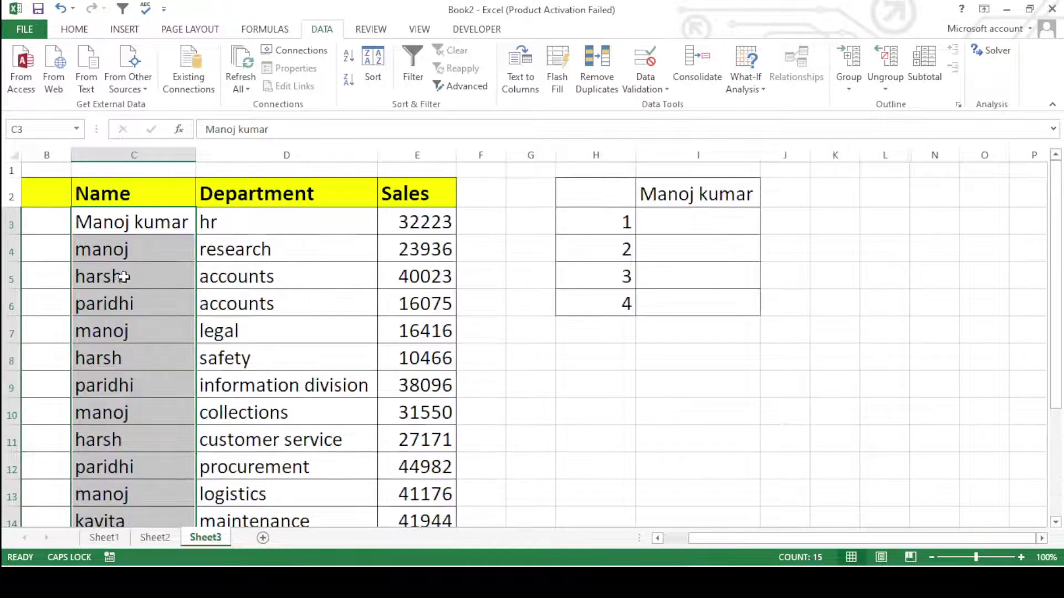
left_click(78, 29)
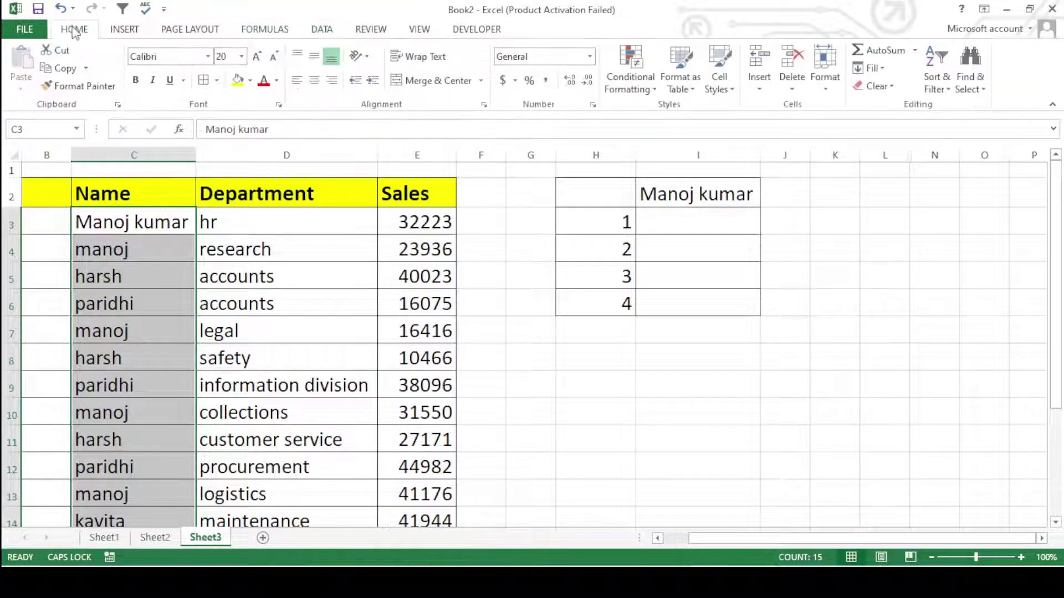
left_click(653, 91)
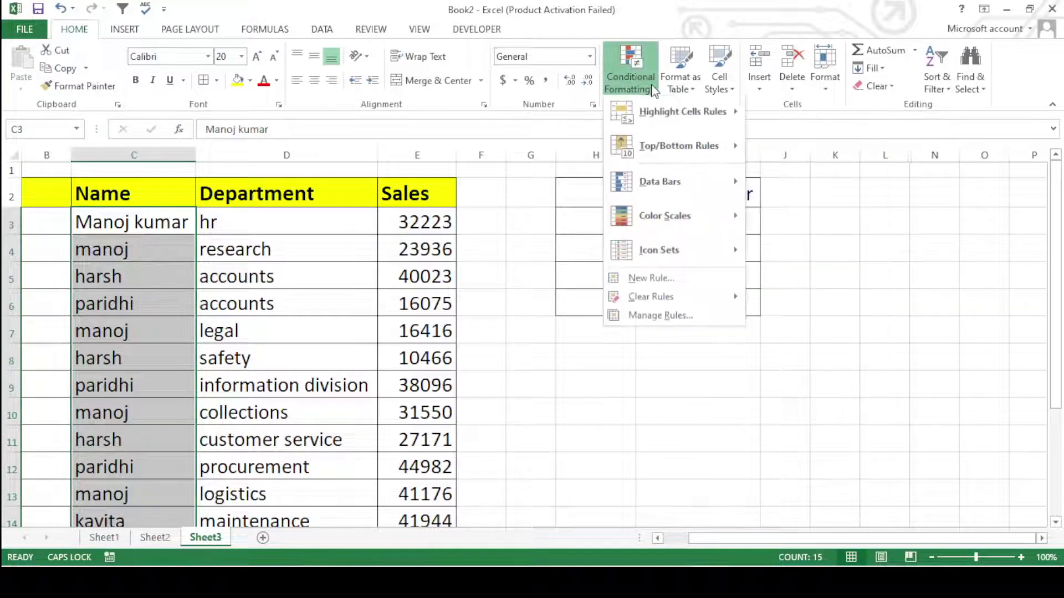
Create a 'Use a formula' rule =$I$2=$C3 for the names and open its Format options
left_click(659, 282)
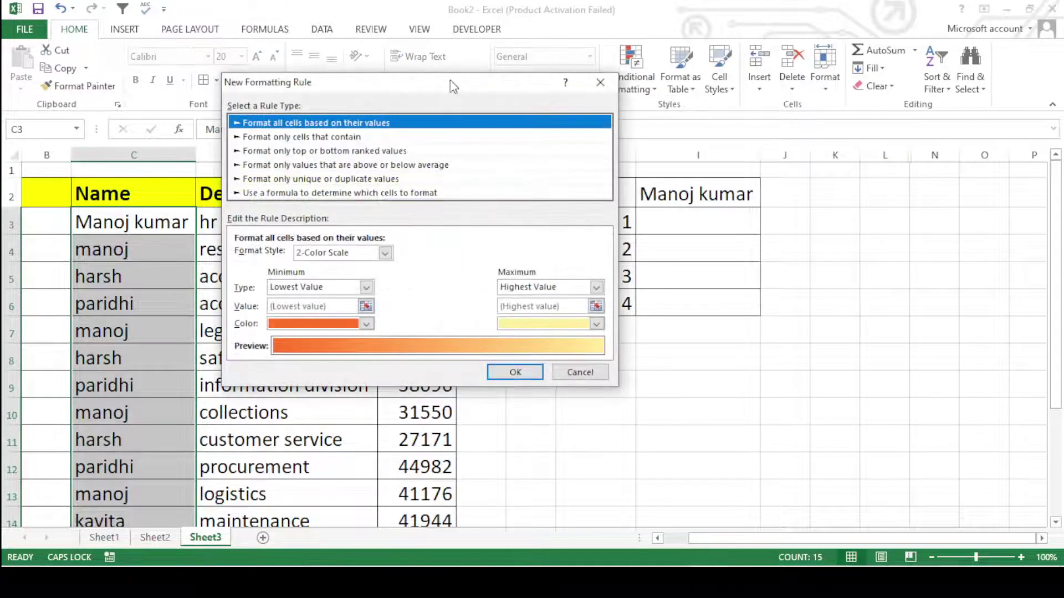
left_click_drag(450, 81, 453, 50)
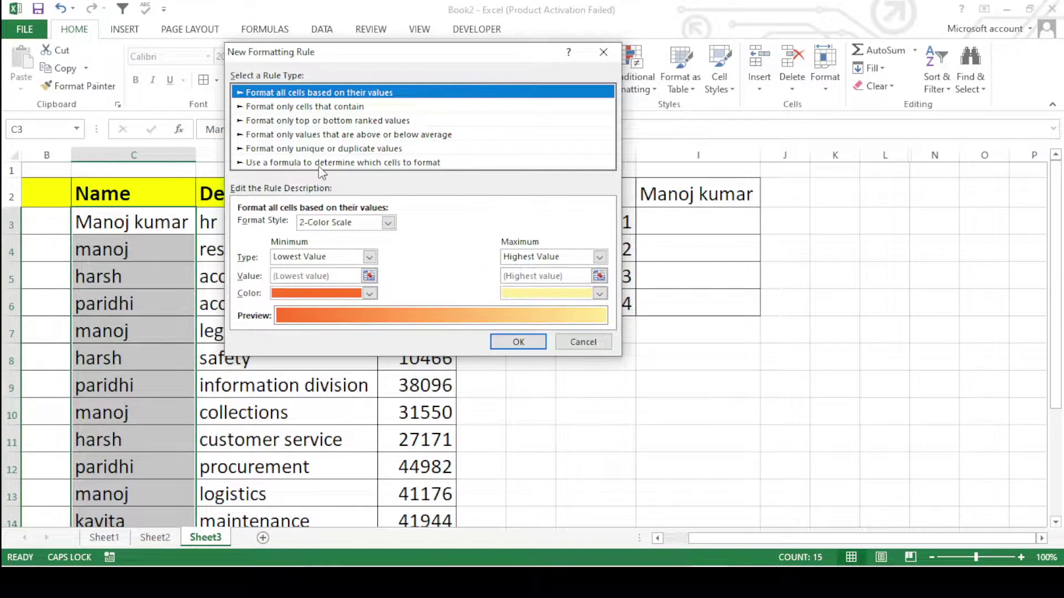
left_click(384, 163)
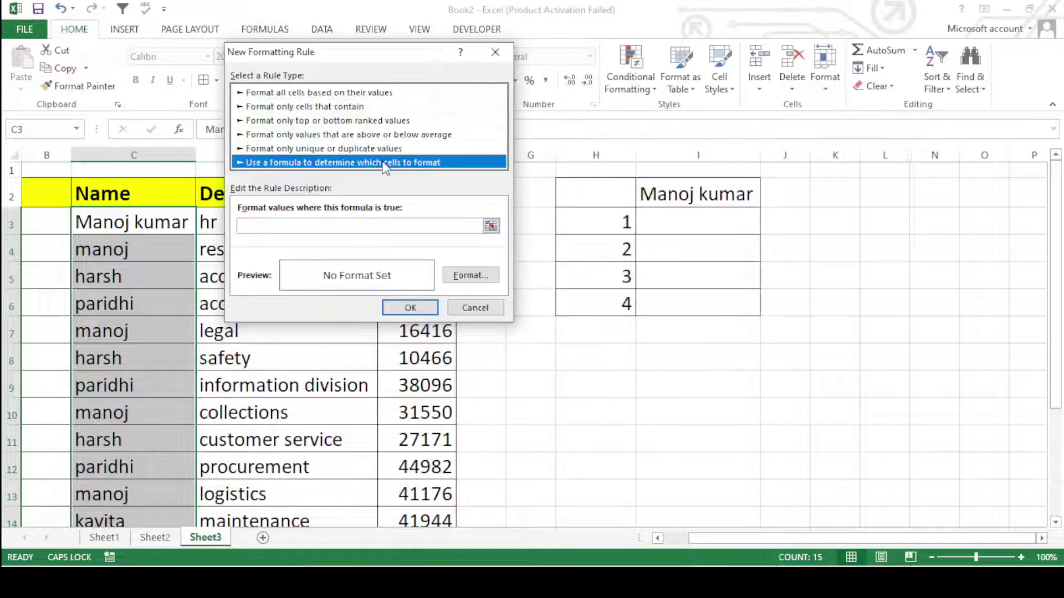
left_click(267, 227)
type("=")
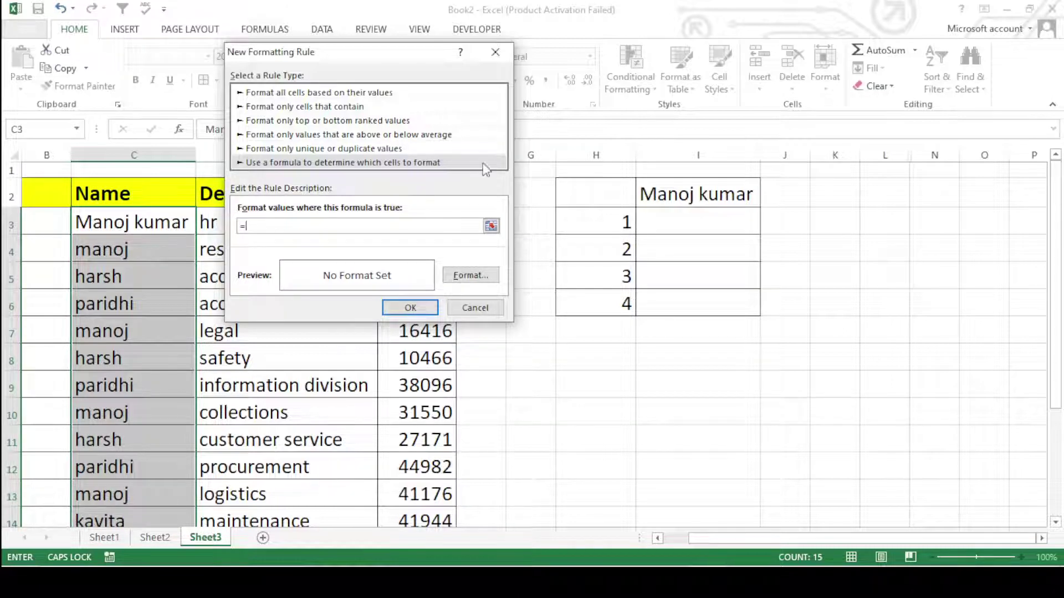
left_click(694, 194)
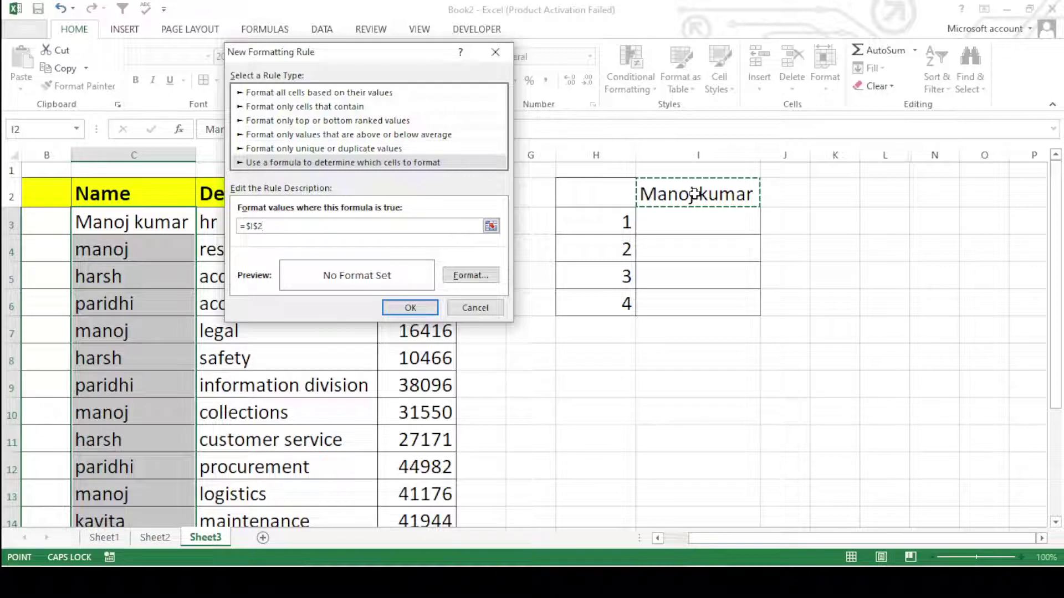
type("=")
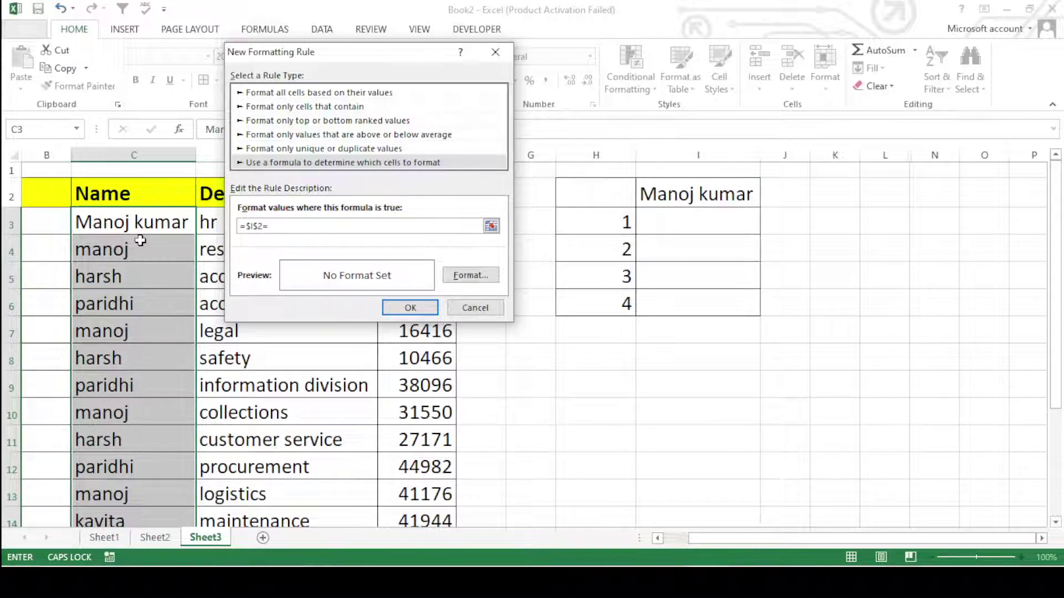
left_click(146, 223)
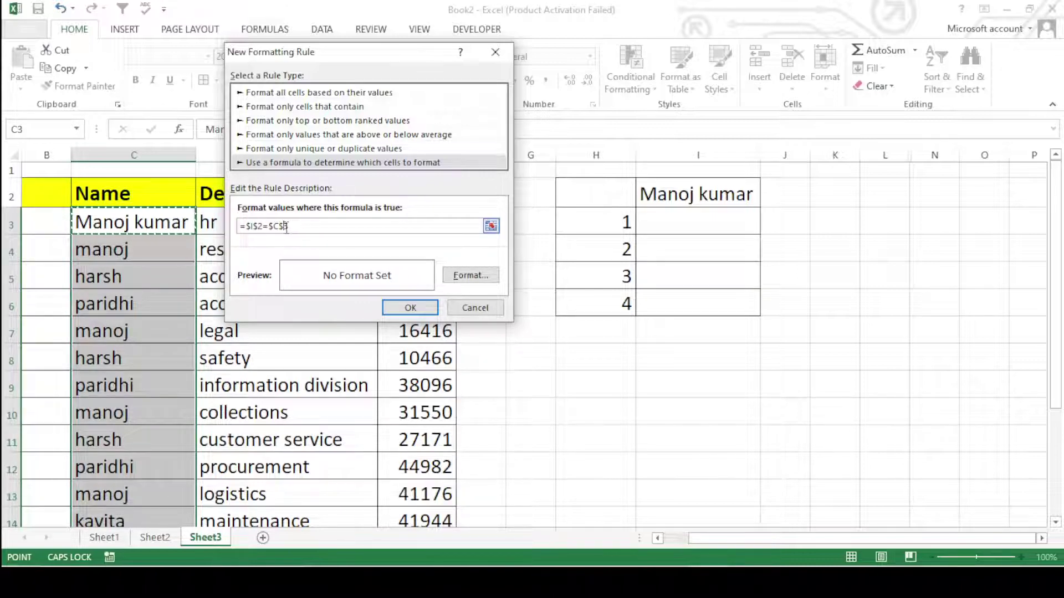
left_click(286, 227)
key("BackSpace")
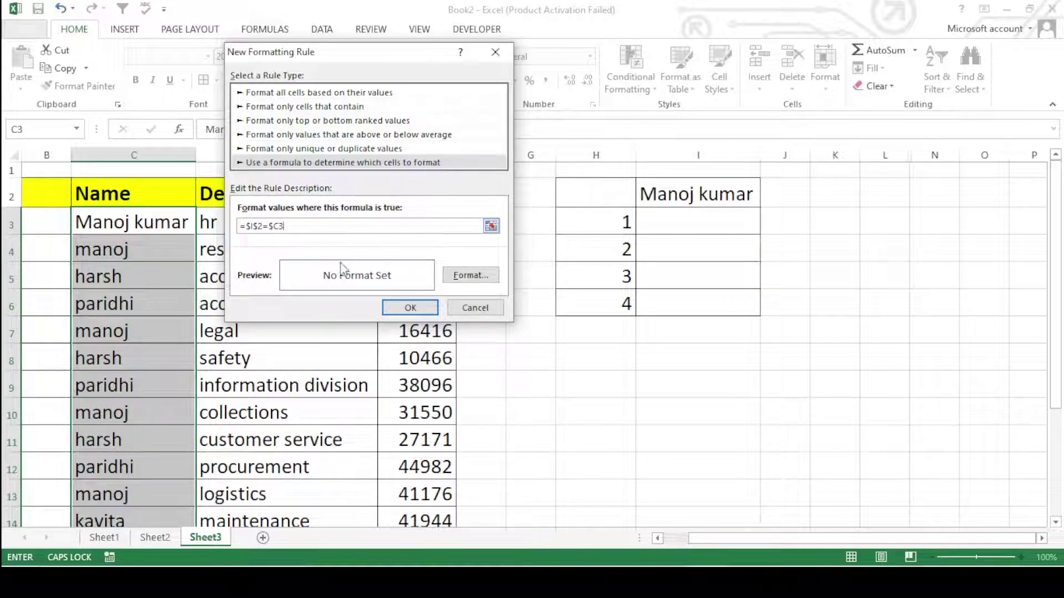
left_click(471, 276)
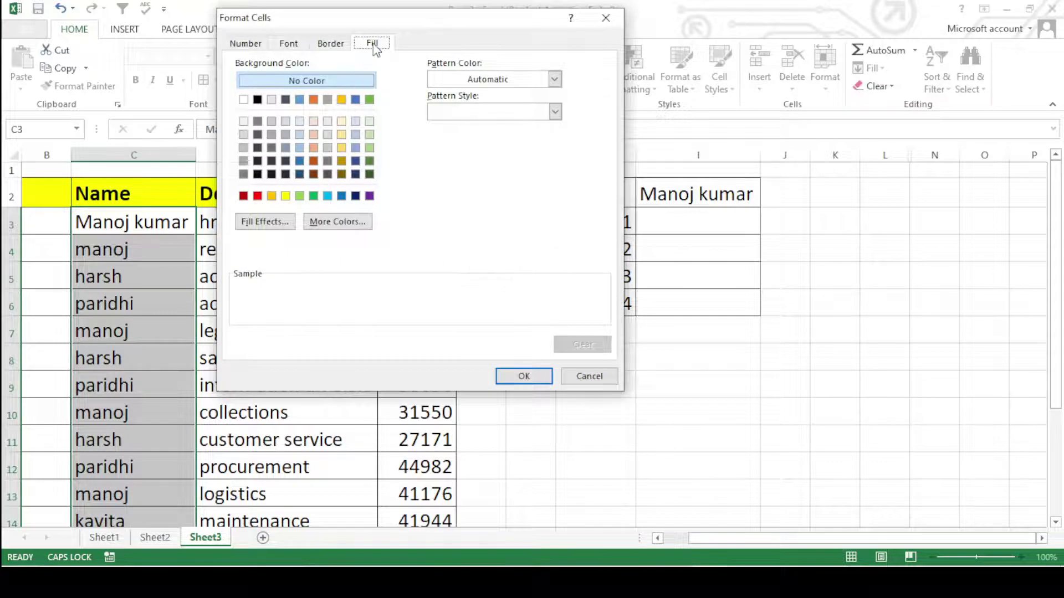
Choose a light-blue fill for matching names and confirm both rule dialogs
left_click(285, 195)
left_click(300, 196)
left_click(313, 196)
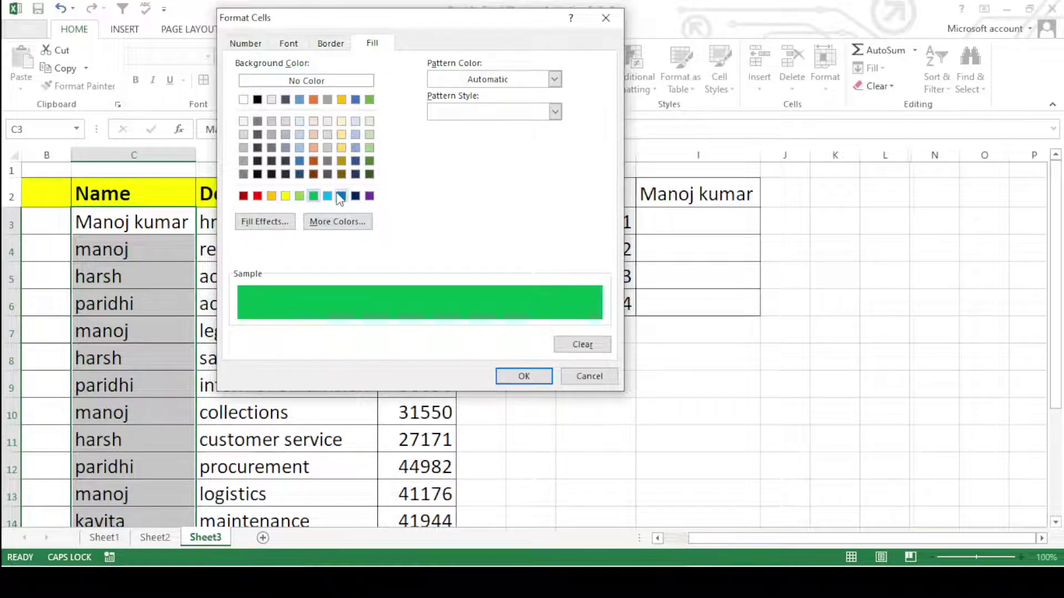
left_click(340, 195)
left_click(258, 195)
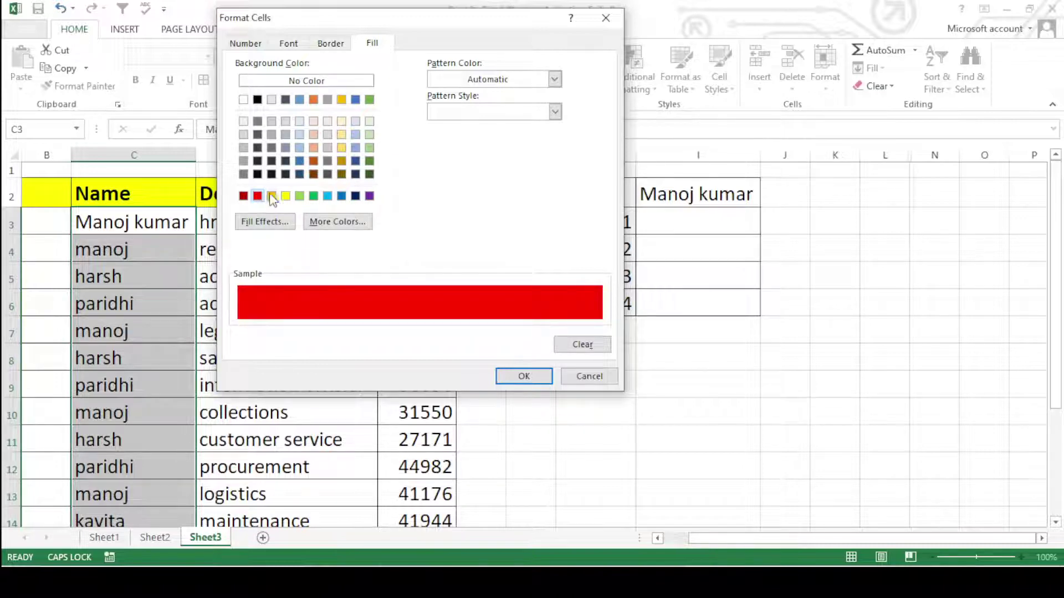
left_click(327, 196)
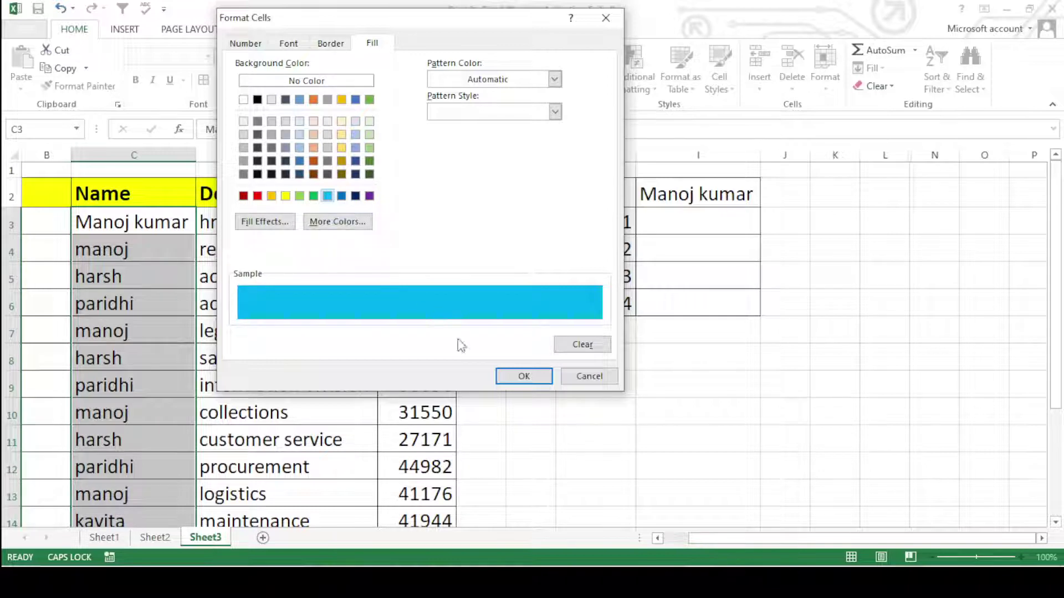
left_click(528, 378)
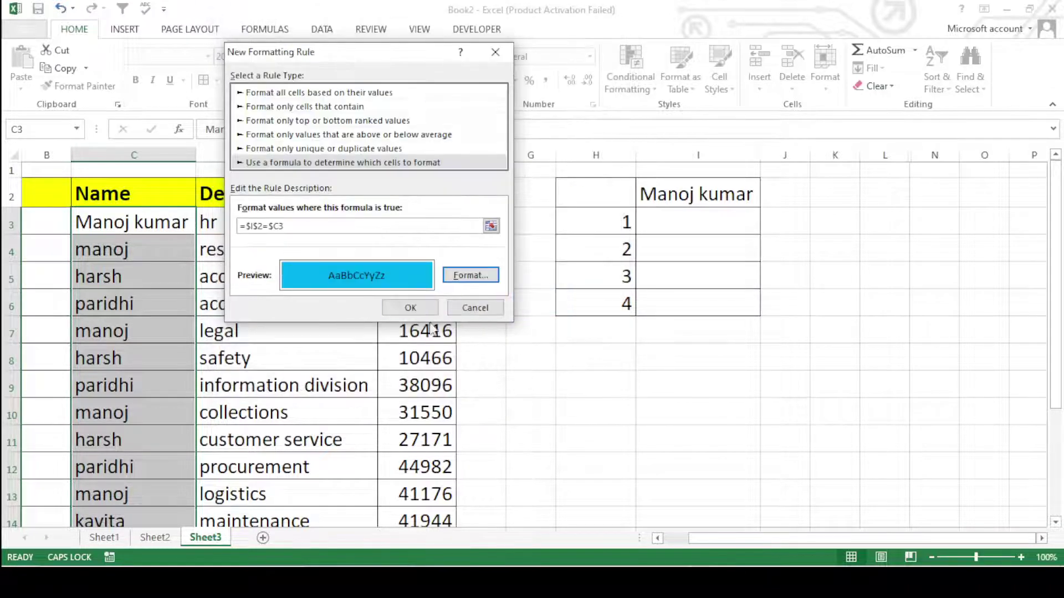
left_click(417, 307)
Pick harsh in the I2 dropdown and check that the highlight moves to harsh's names
left_click(695, 431)
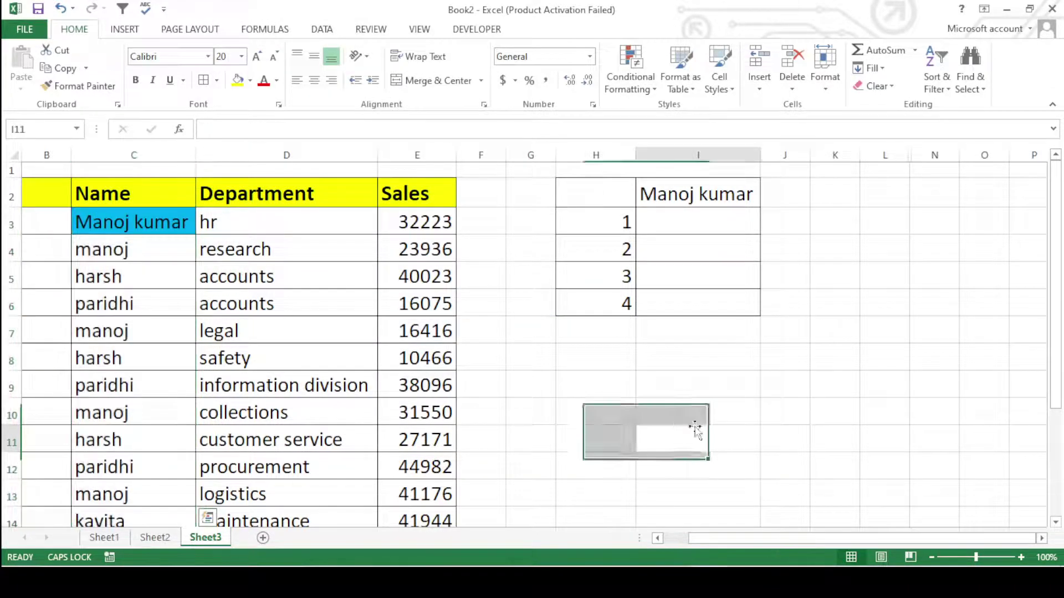
left_click(693, 196)
scroll(127, 360, "down", 3)
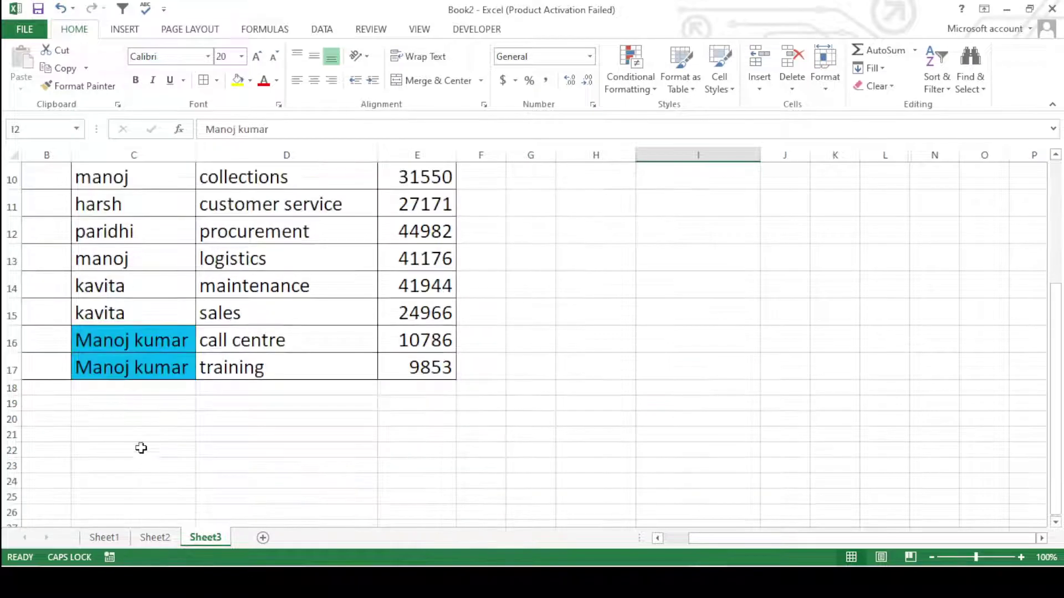
scroll(157, 351, "up", 3)
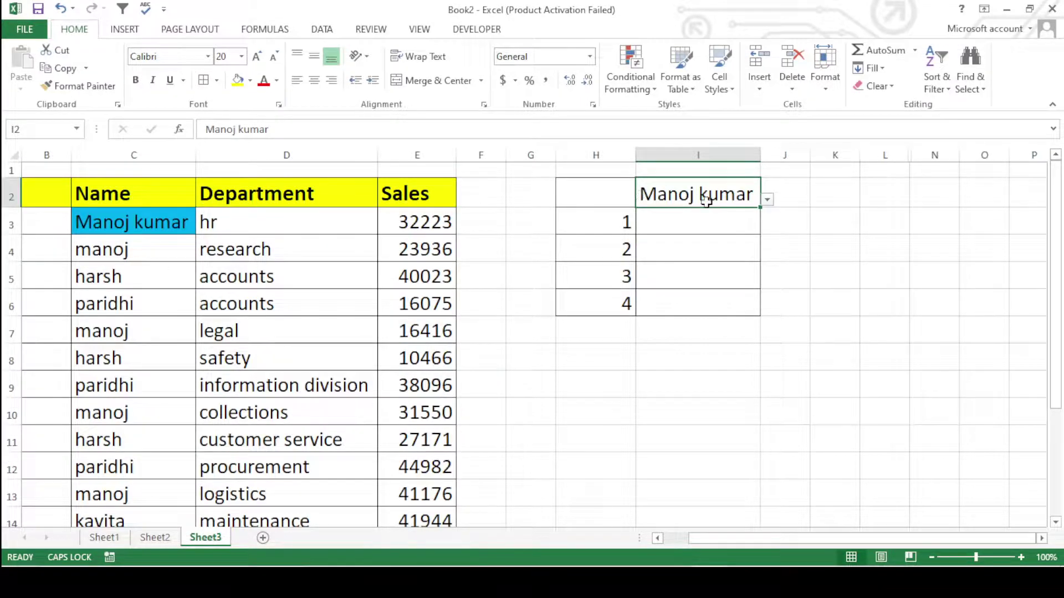
left_click(773, 200)
left_click(689, 235)
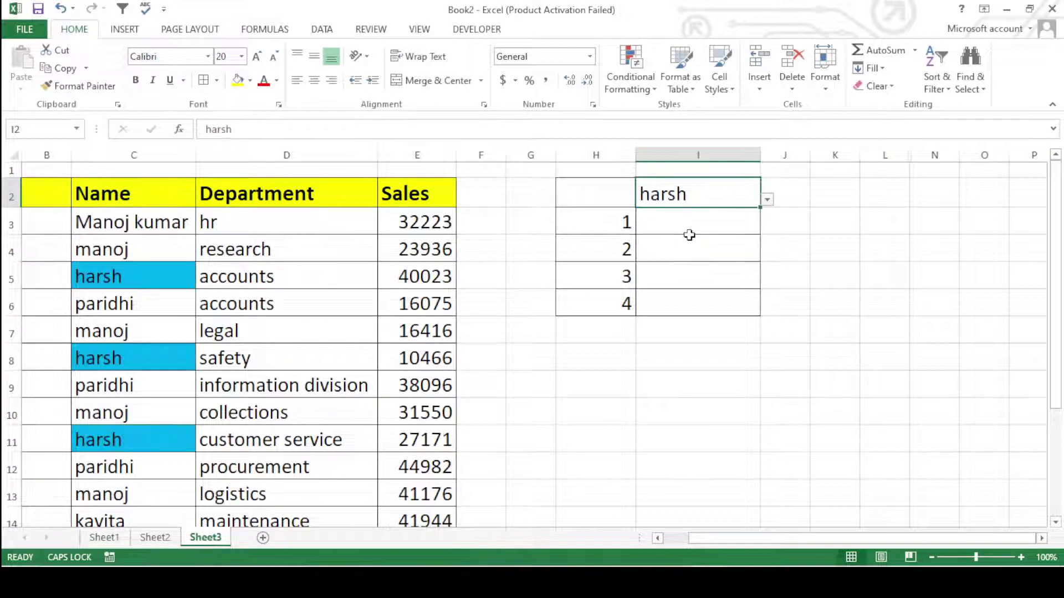
left_click(697, 390)
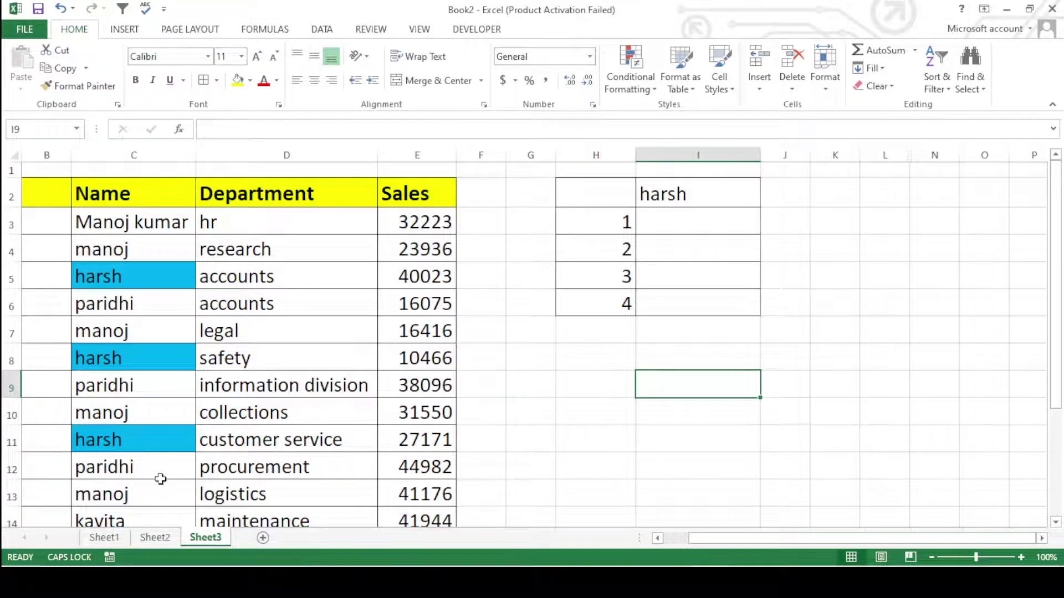
Pick manoj in I2 so rows C4, C7, C10 and C13 turn light blue
left_click(679, 191)
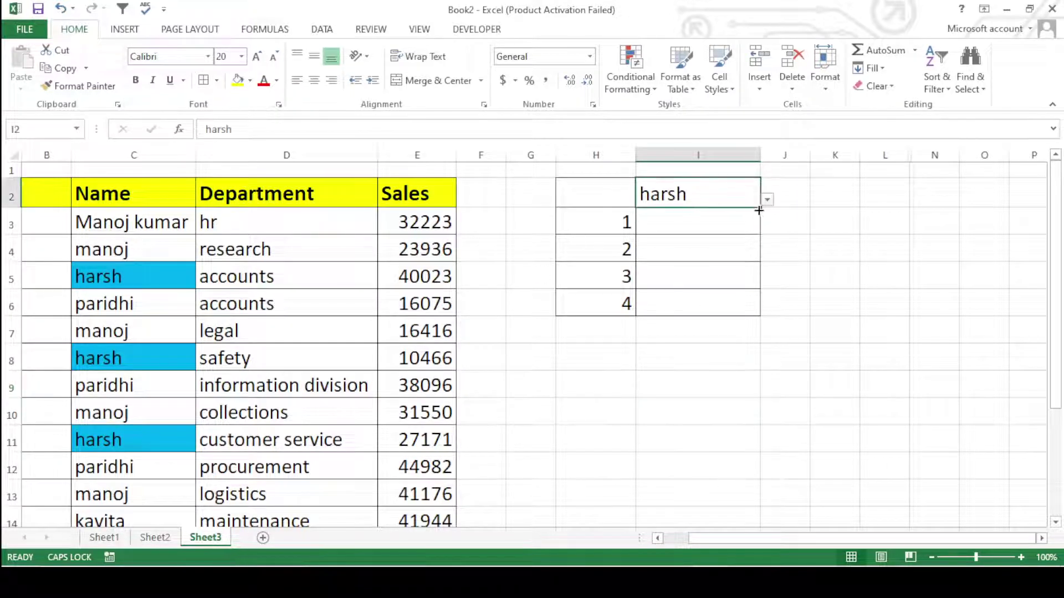
left_click(768, 200)
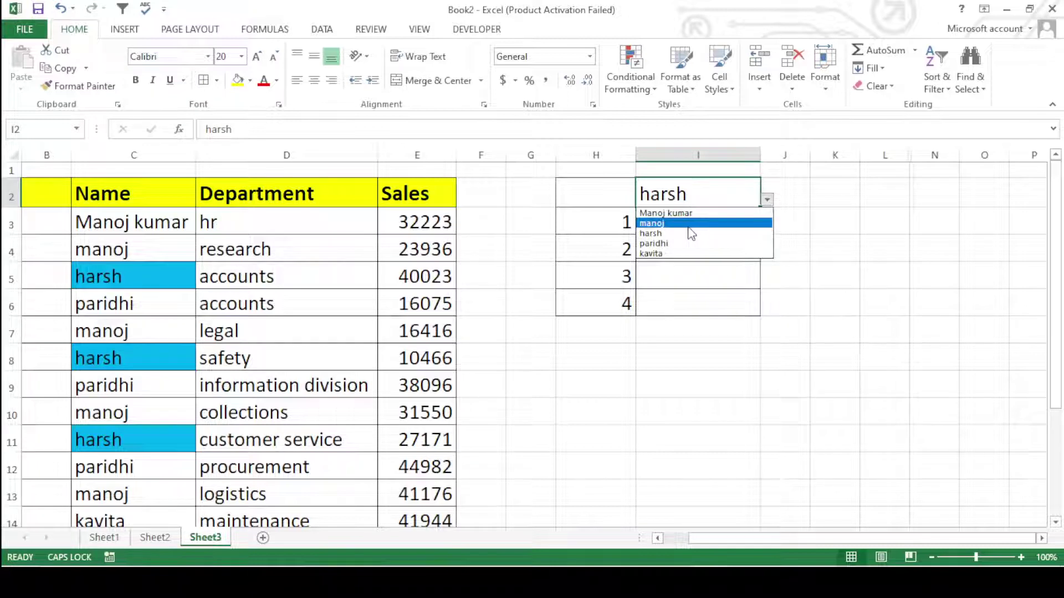
left_click(690, 223)
left_click(687, 348)
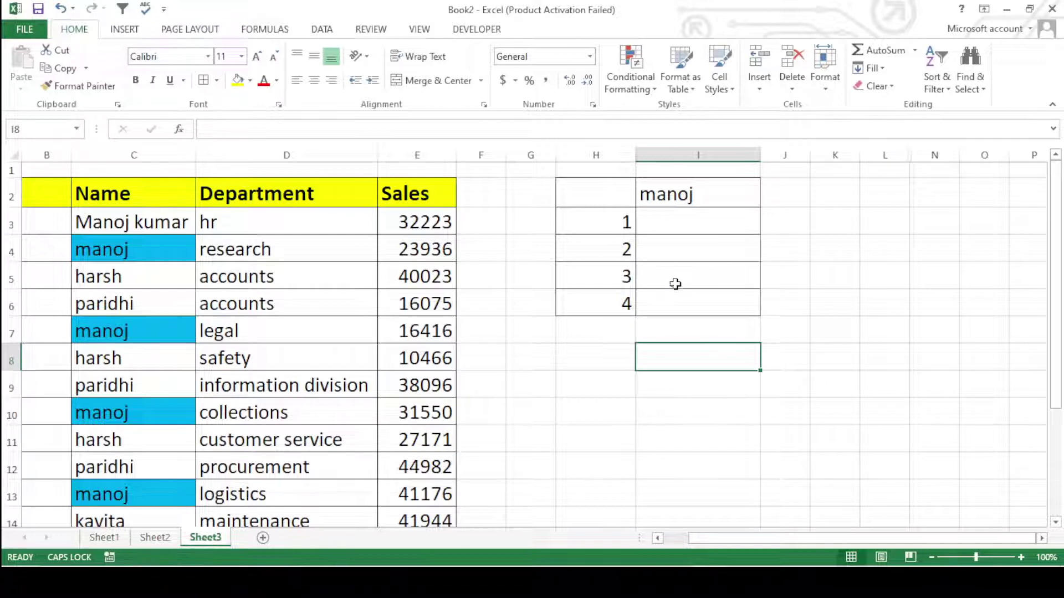
scroll(676, 293, "down", 2)
scroll(685, 311, "up", 2)
left_click(693, 226)
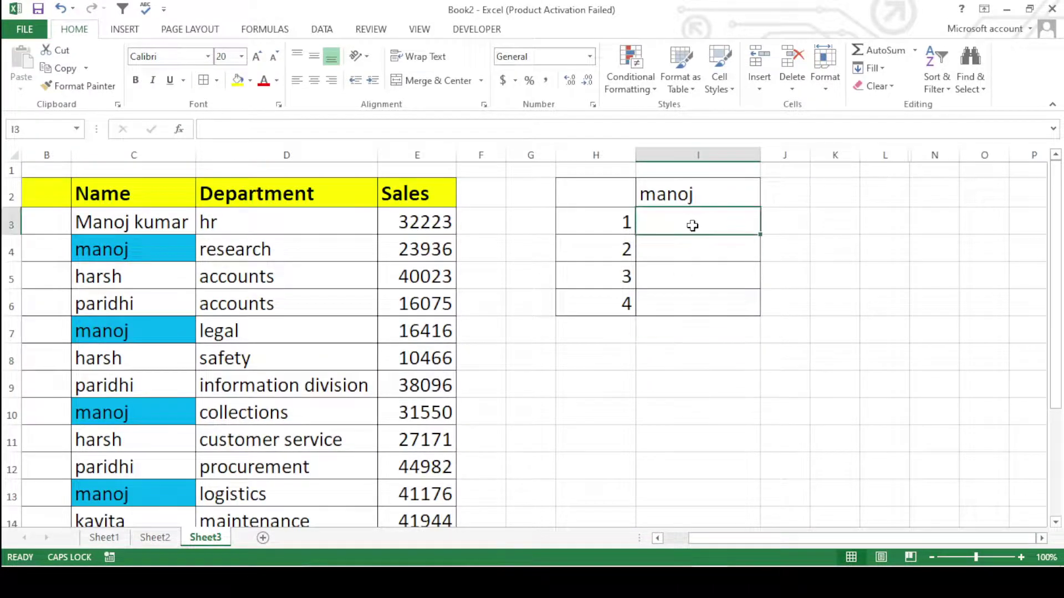
Enter =VLOOKUP(I2,C2:E17,3,FALSE) in I3, returning manoj's first sale, 23936
type("=")
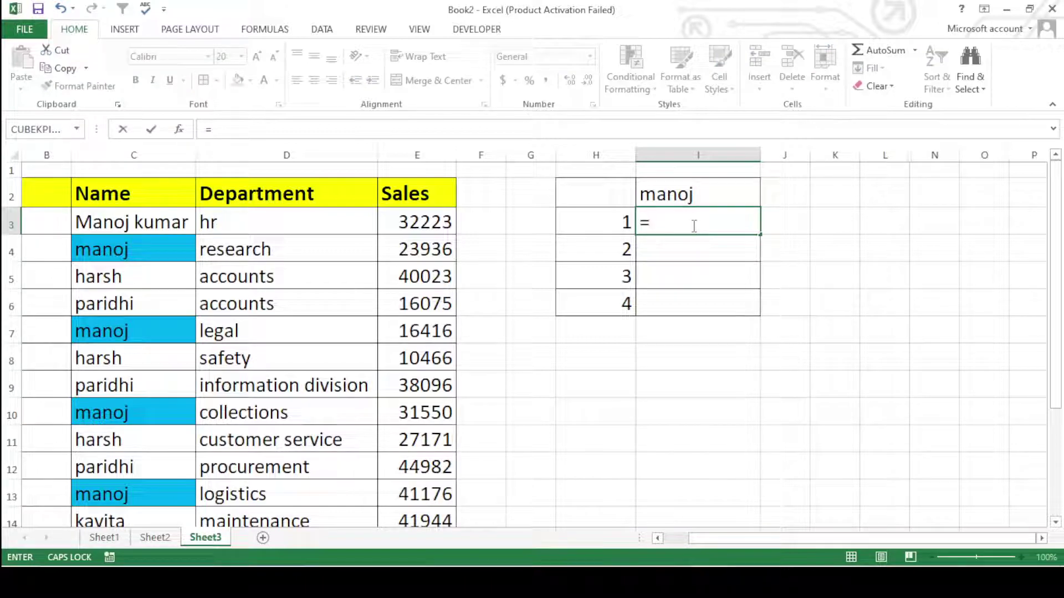
type("V")
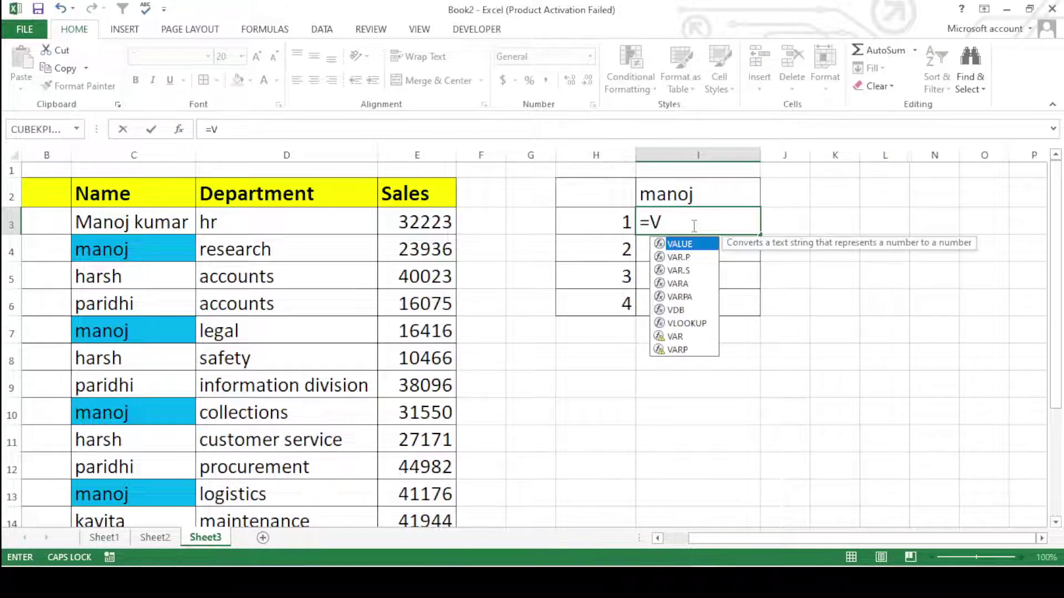
type("LO")
double_click(677, 245)
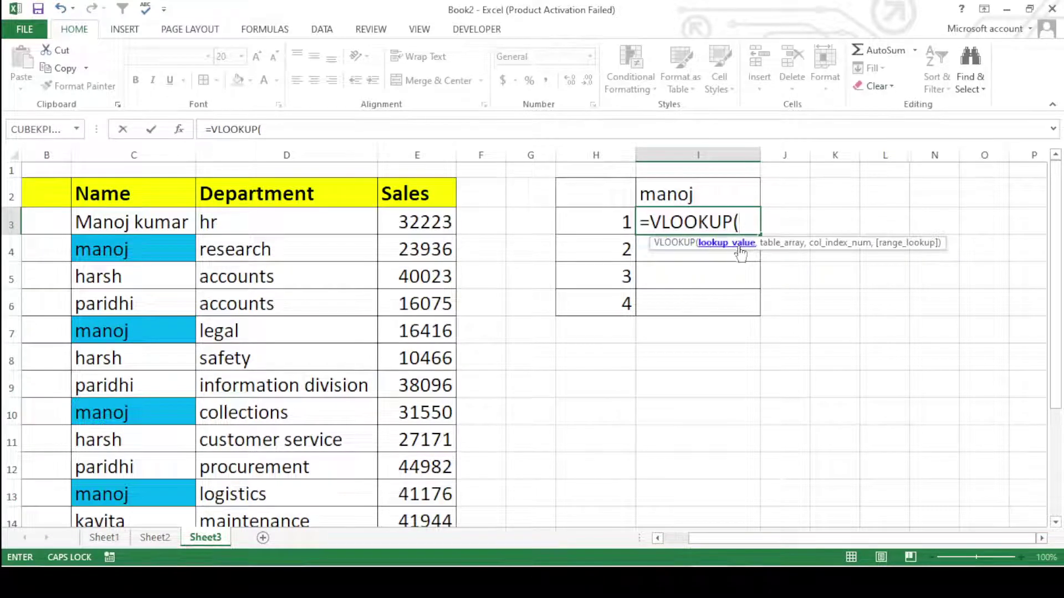
left_click(707, 194)
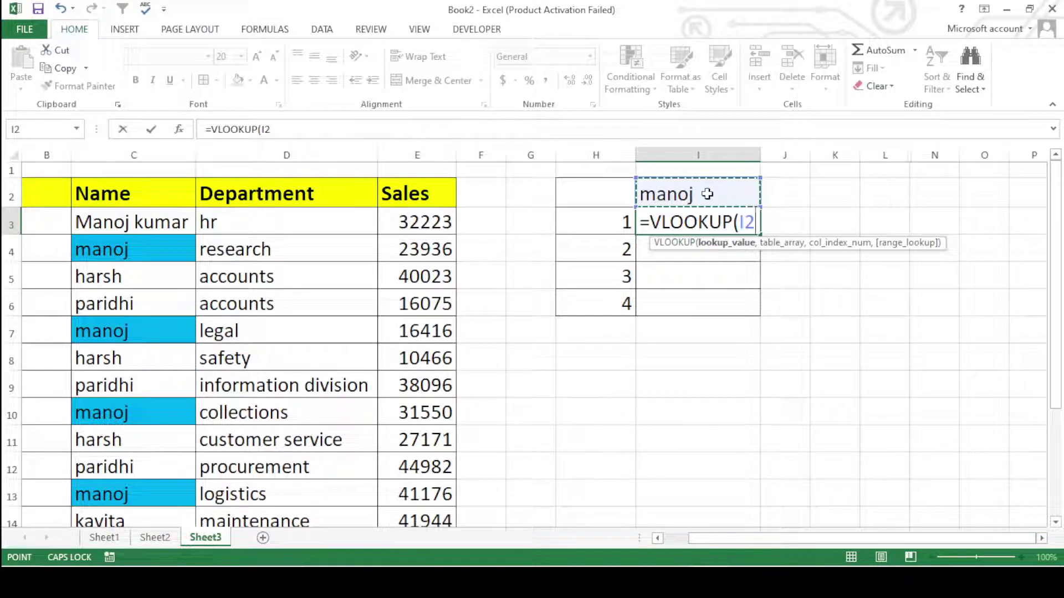
type(",")
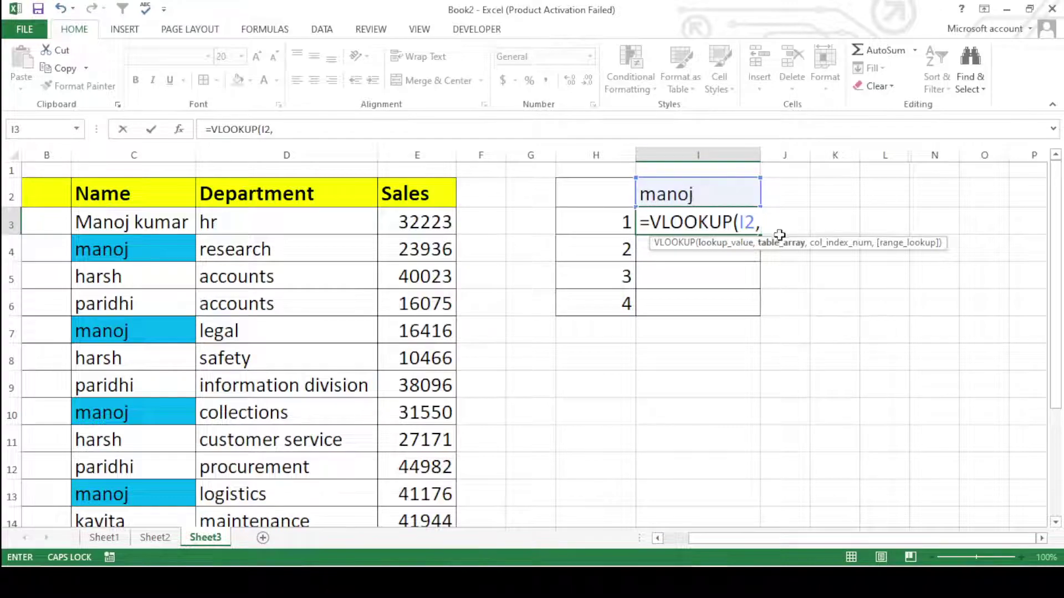
mouse_move(147, 194)
left_mouse_down()
mouse_move(432, 526)
mouse_move(434, 476)
left_mouse_up()
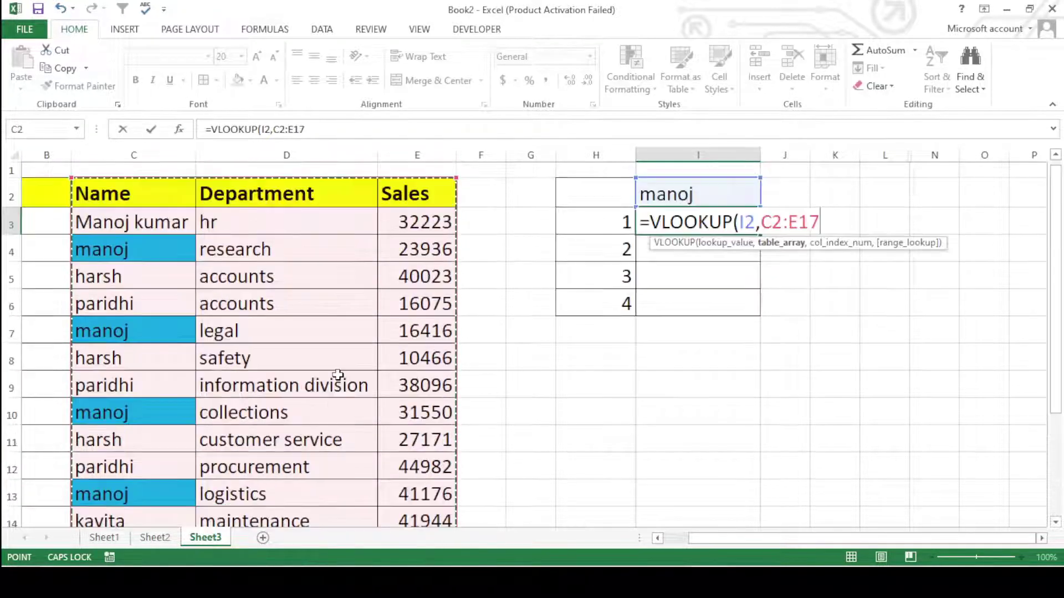
type(",3")
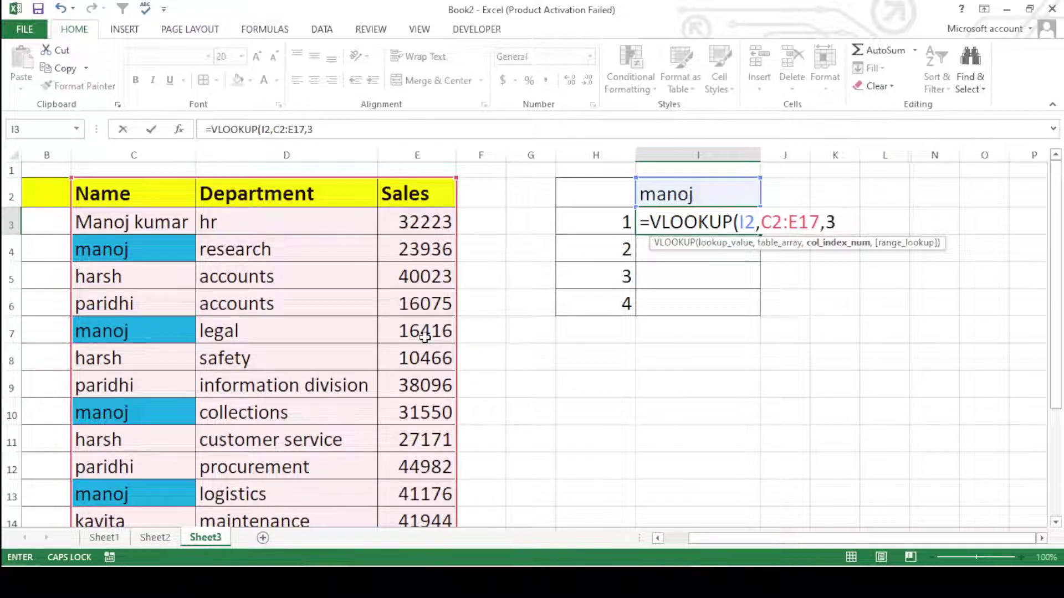
type(",")
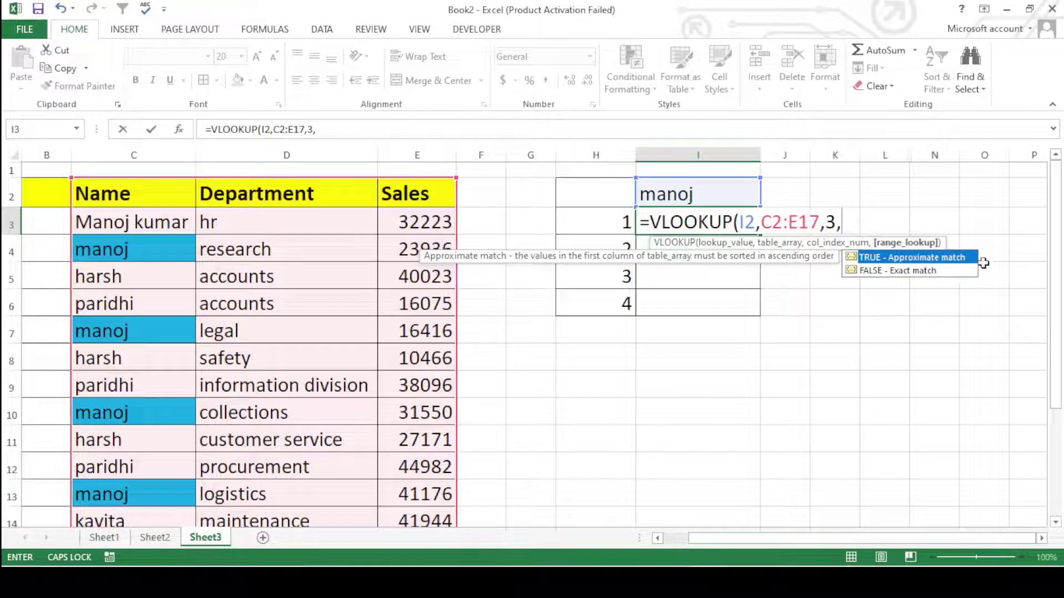
left_click(931, 270)
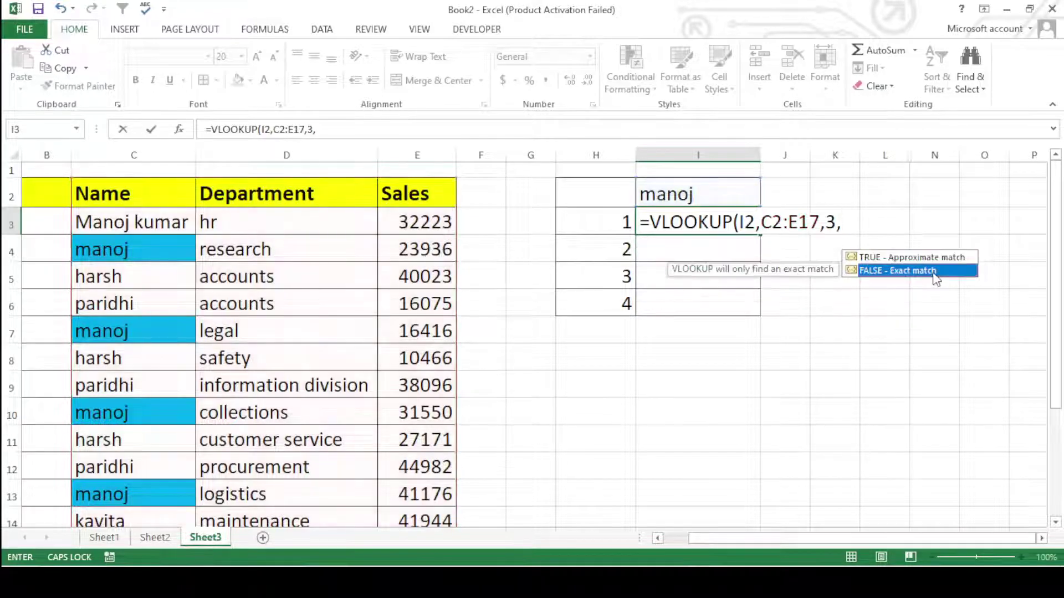
double_click(893, 269)
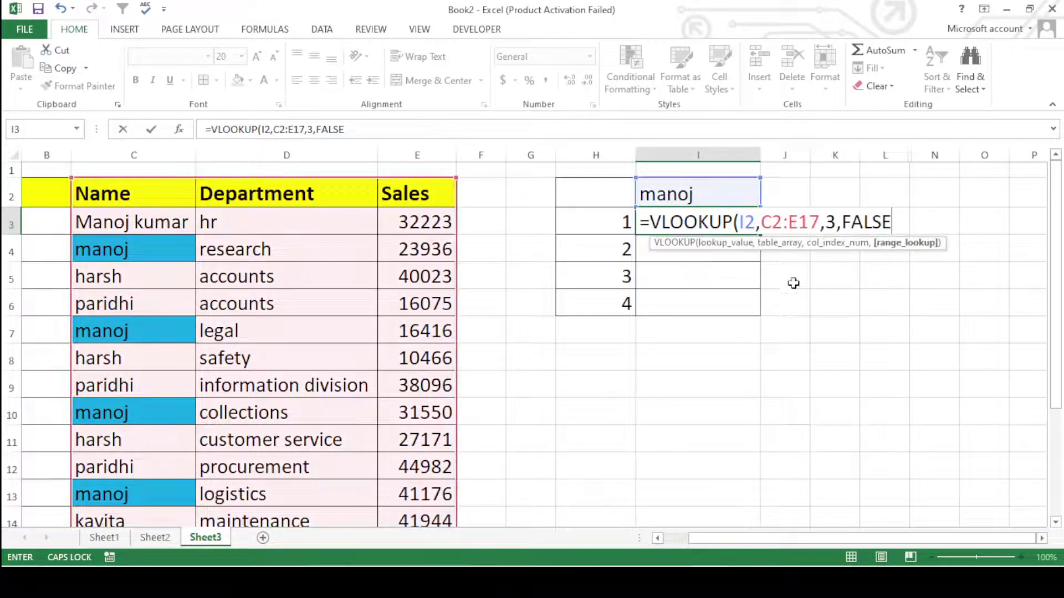
key("Return")
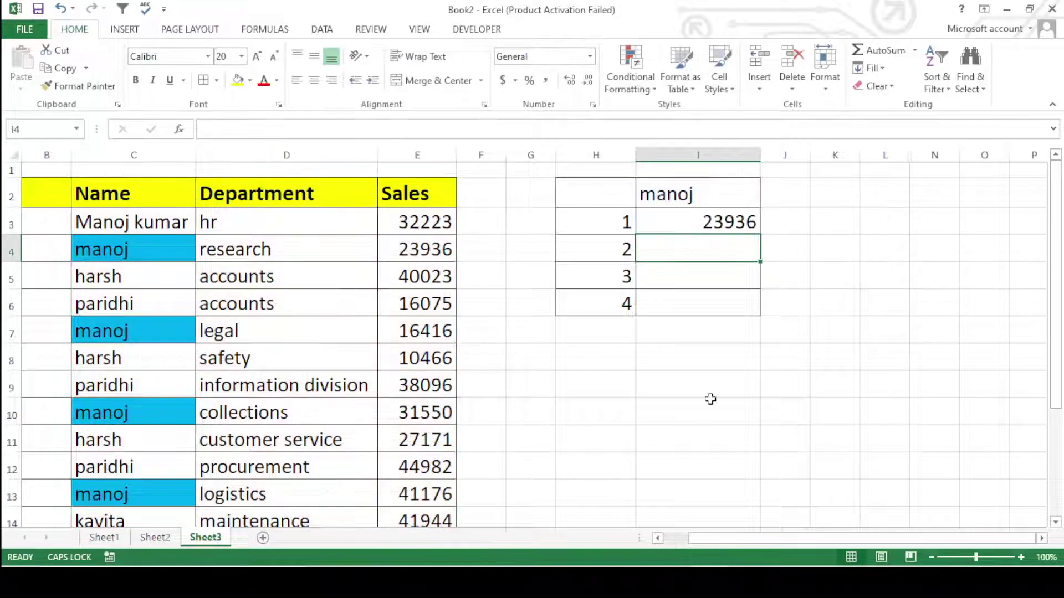
Check I3's 23936 against manoj's first entry in C4 and its Sales in E4
left_click(689, 198)
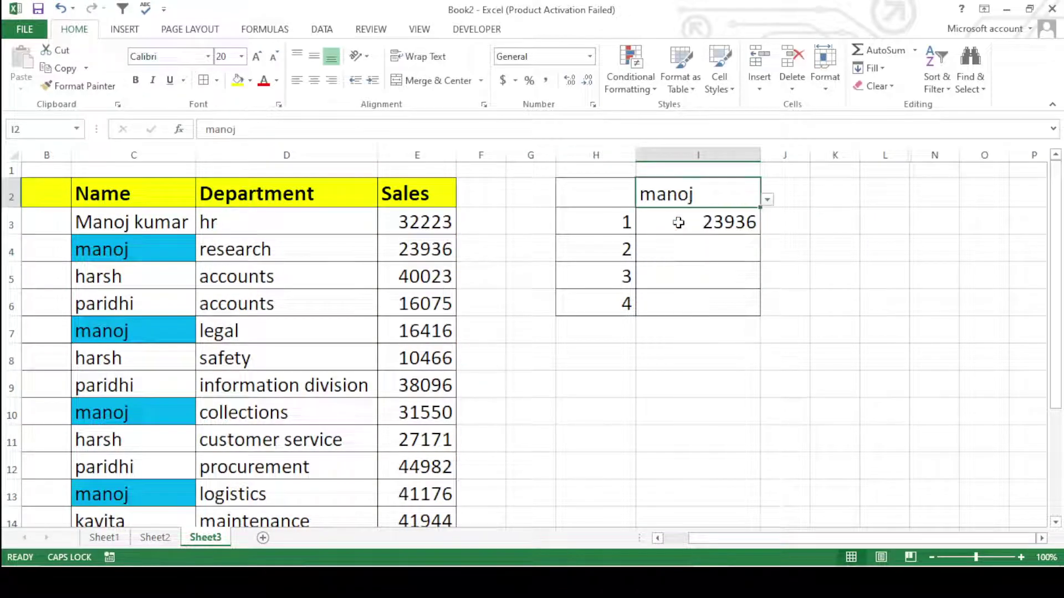
left_click(664, 226)
left_click(164, 251)
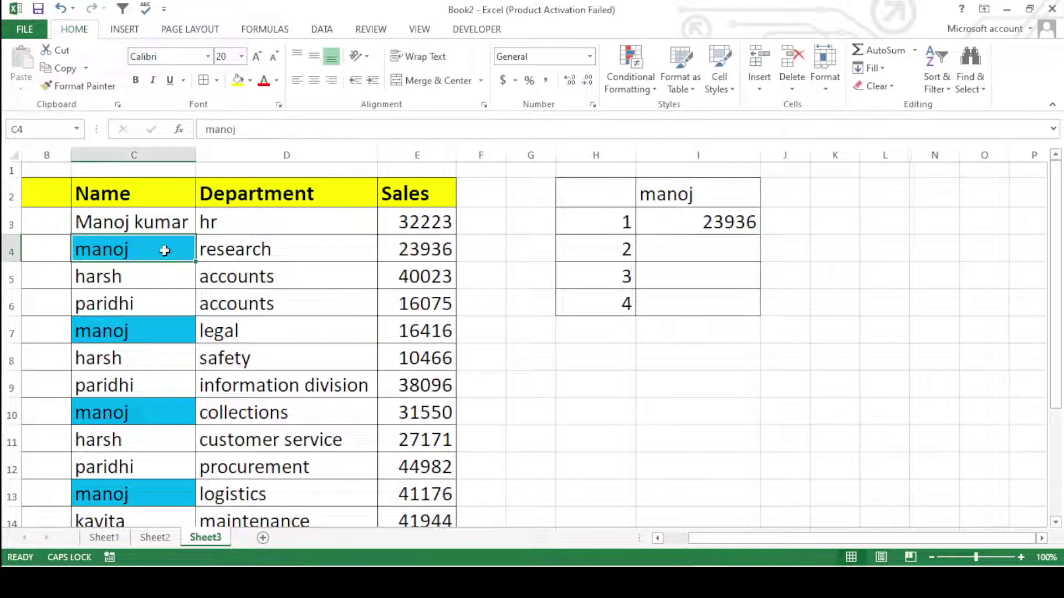
left_click(381, 258)
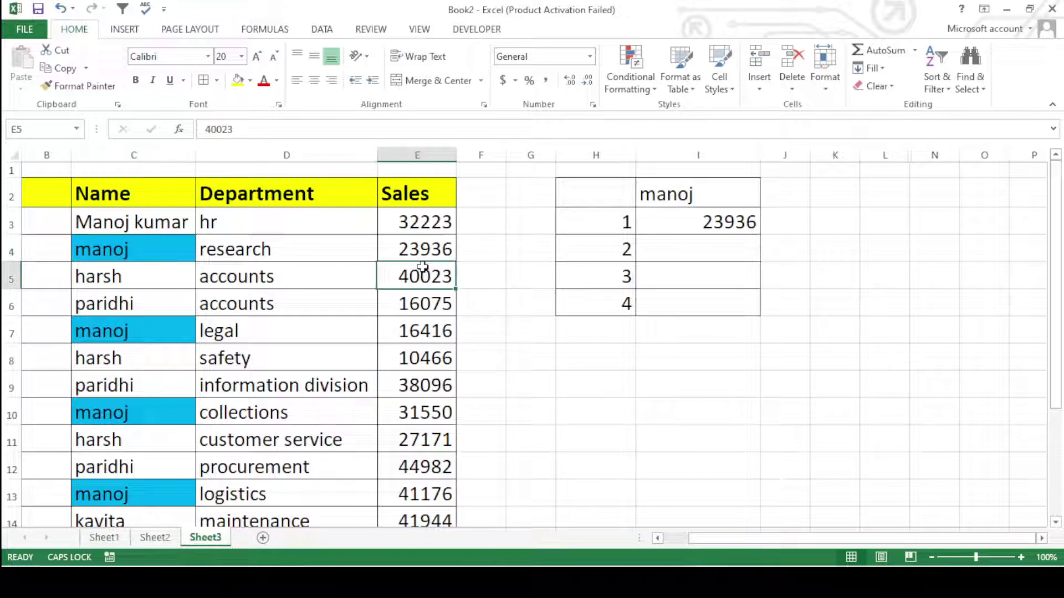
Change I3's formula to =VLOOKUP($I$2,$C$2:$E$17,3,FALSE) using F4
double_click(689, 218)
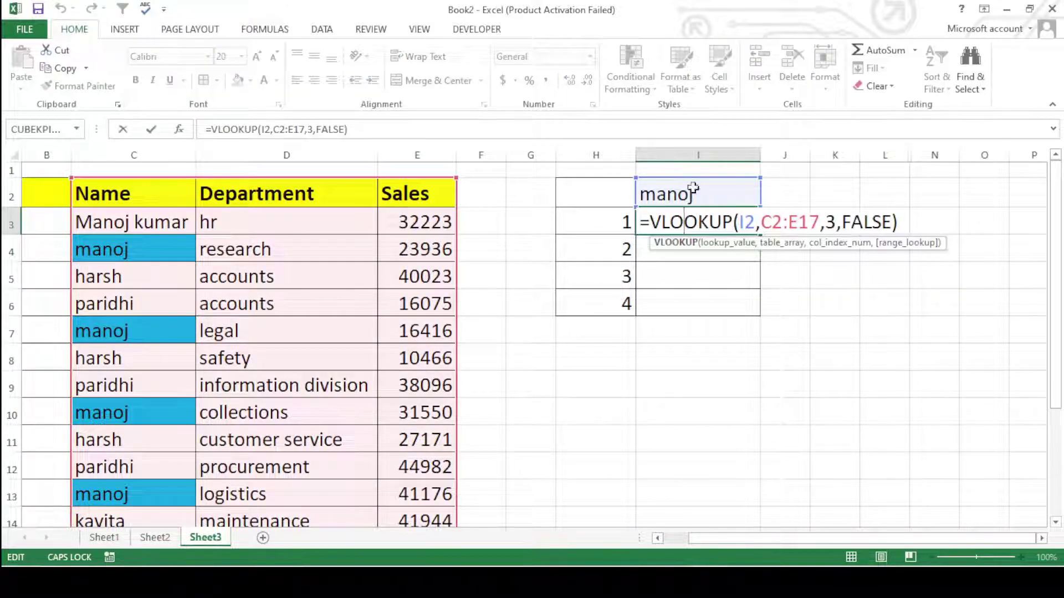
left_click(746, 224)
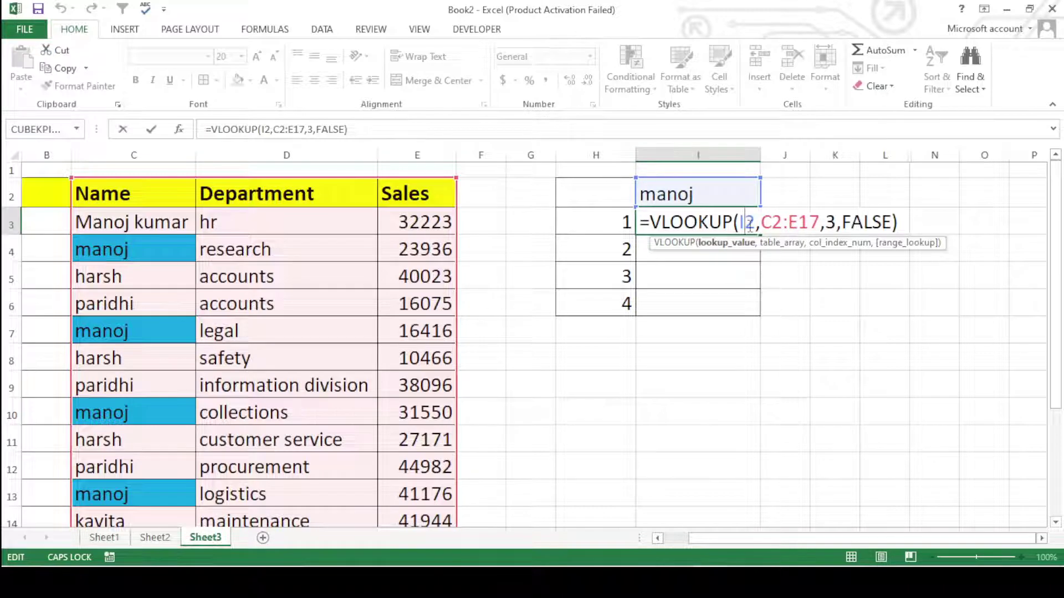
key("F4")
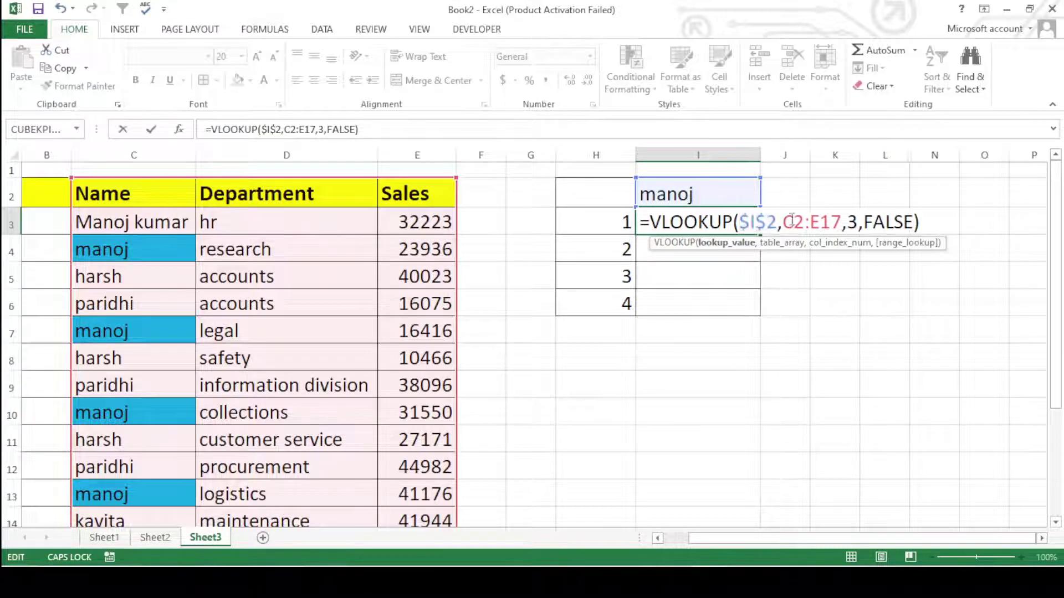
left_click(794, 223)
key("F4")
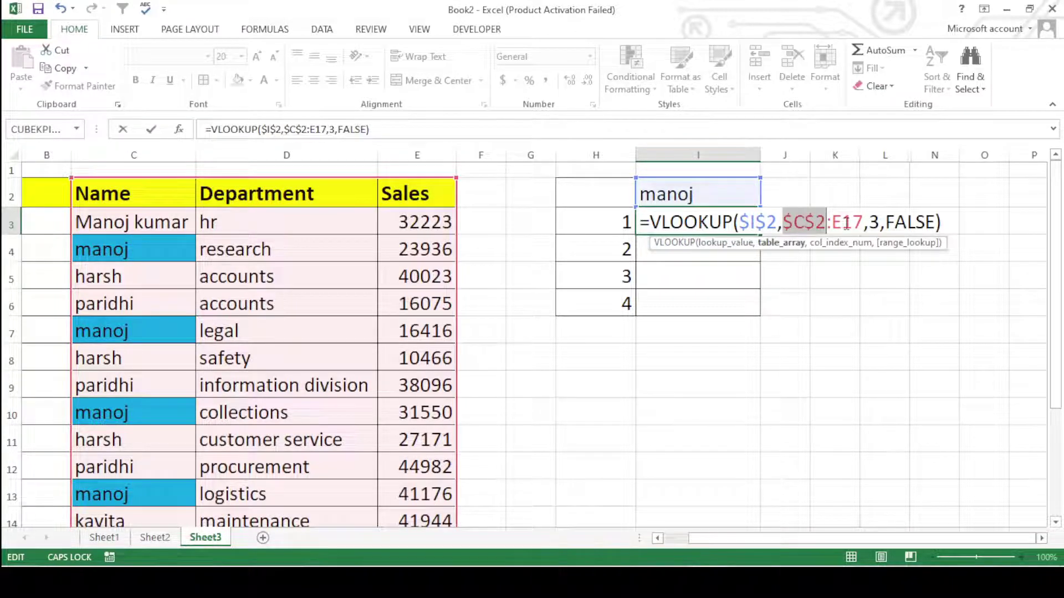
left_click(846, 223)
key("F4")
key("Return")
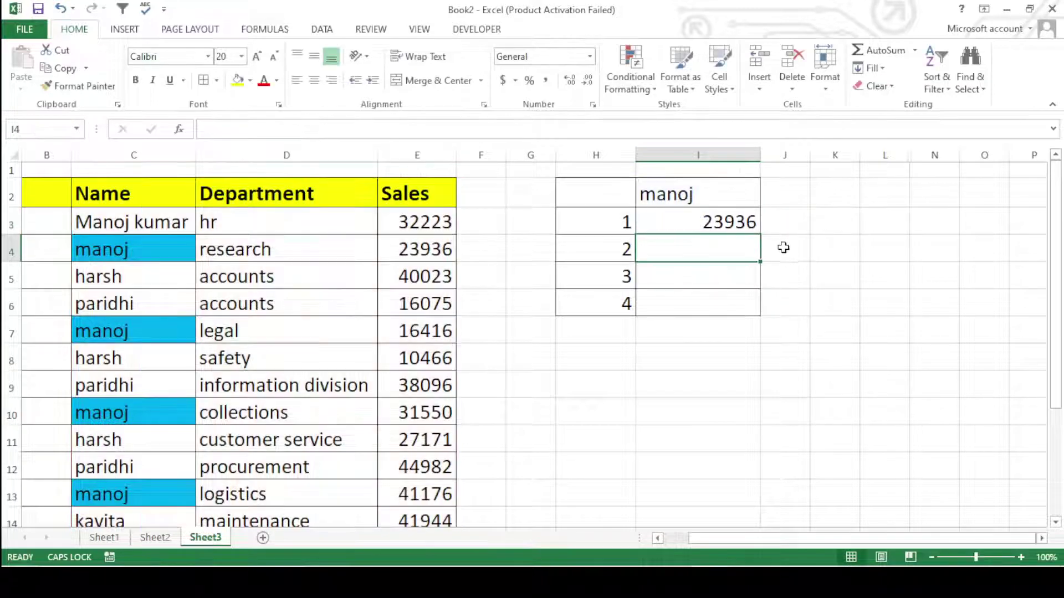
left_click(747, 218)
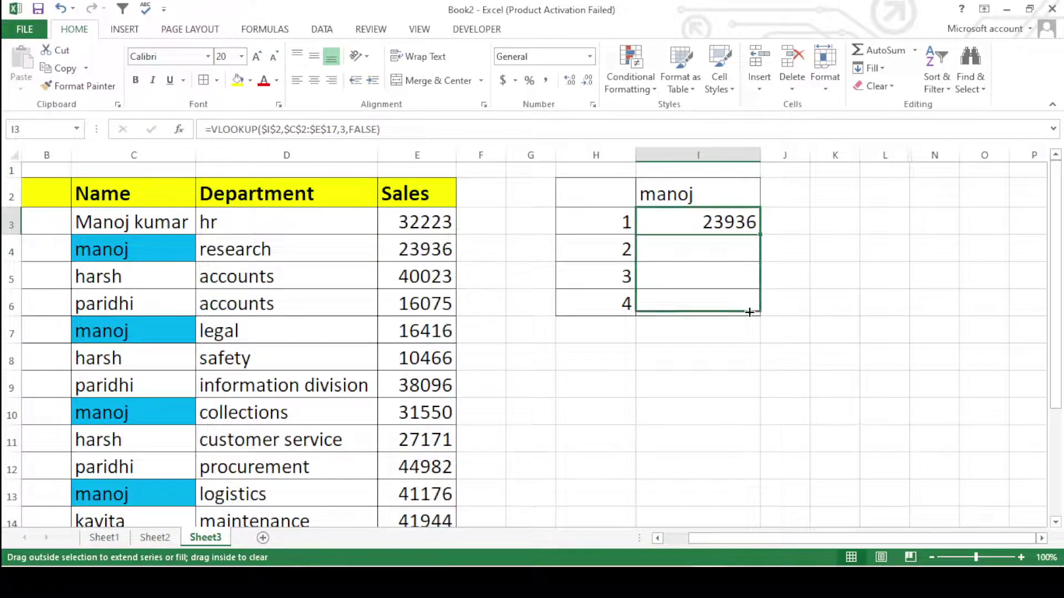
Fill the I3 VLOOKUP down to I6 and inspect the copied formulas
left_click_drag(759, 235, 751, 309)
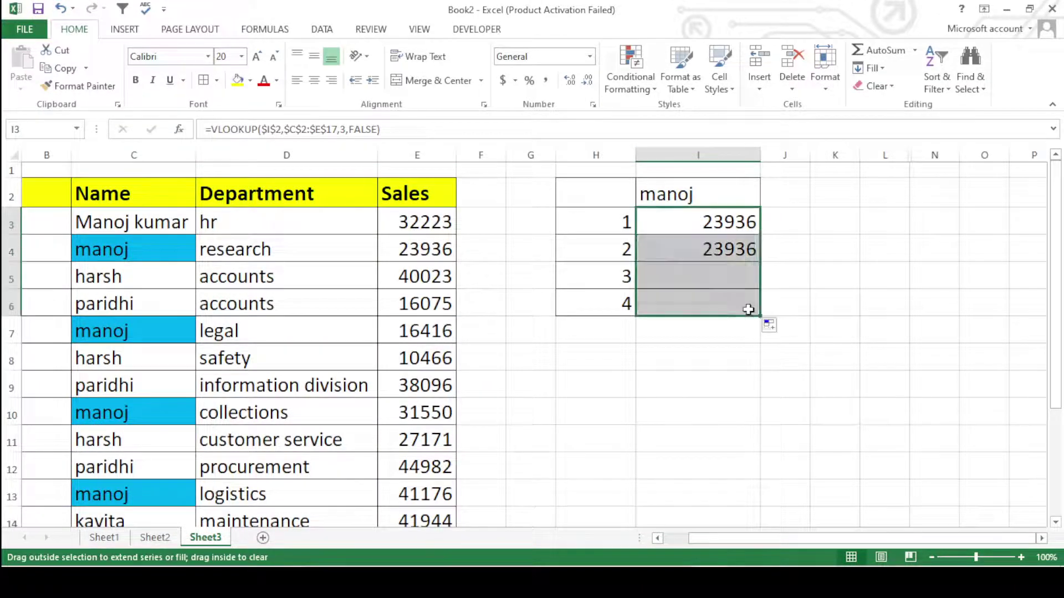
left_click(725, 250)
left_click(719, 274)
left_click(681, 302)
left_click(622, 244)
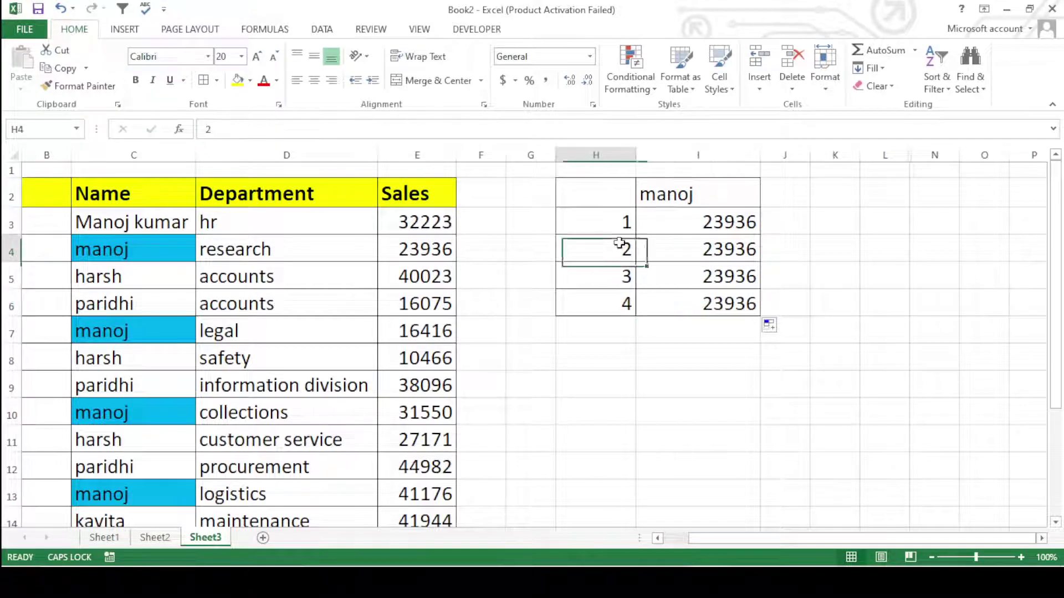
left_click(625, 273)
left_click_drag(705, 313, 718, 250)
left_click(717, 249)
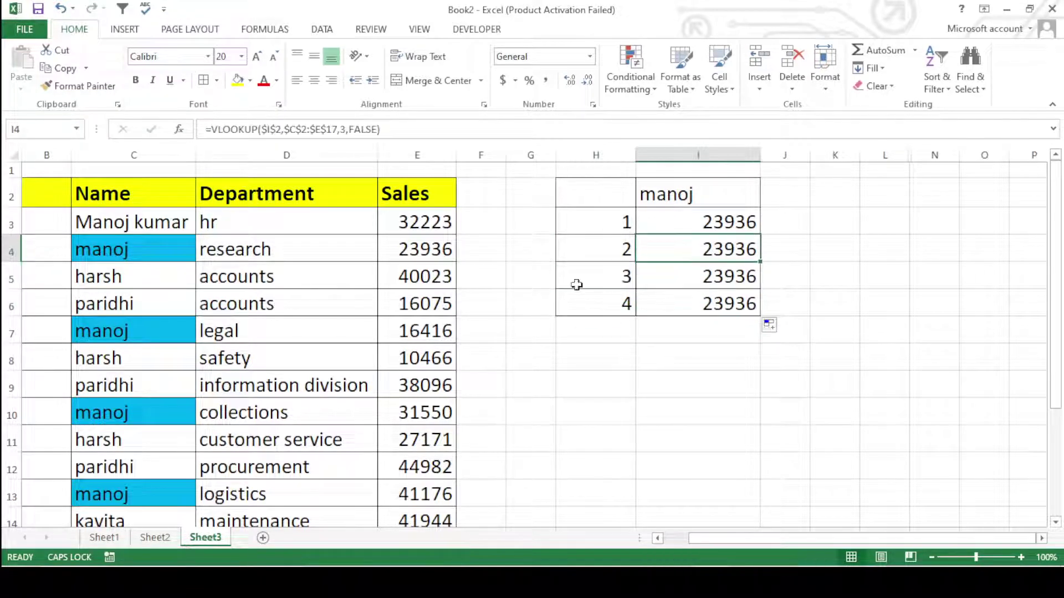
left_click(685, 224)
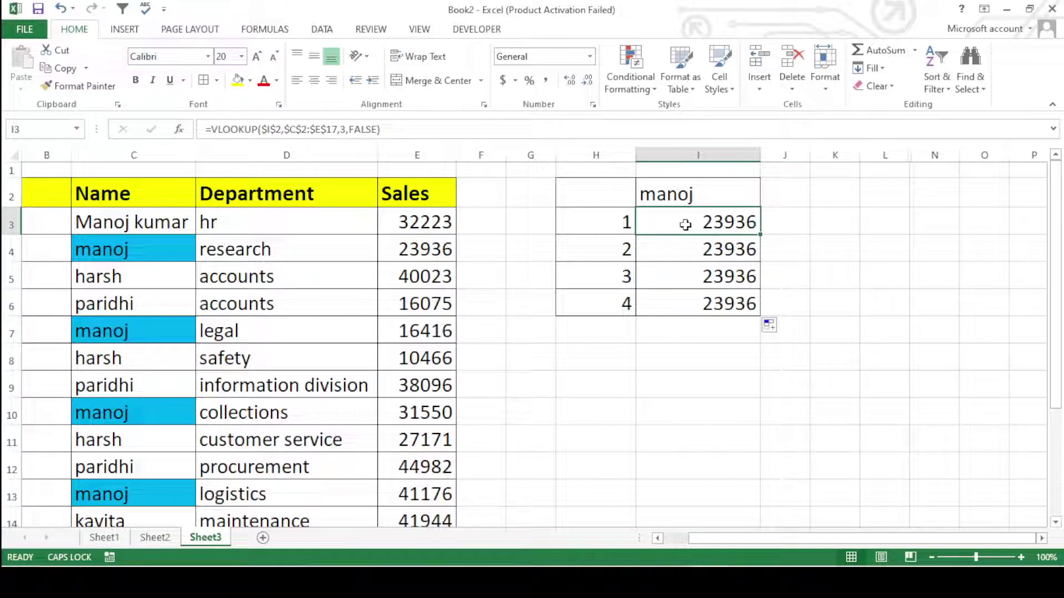
Compare I3's references with the manoj entries in C4 and C7 and the Sales 23936
left_click(605, 228)
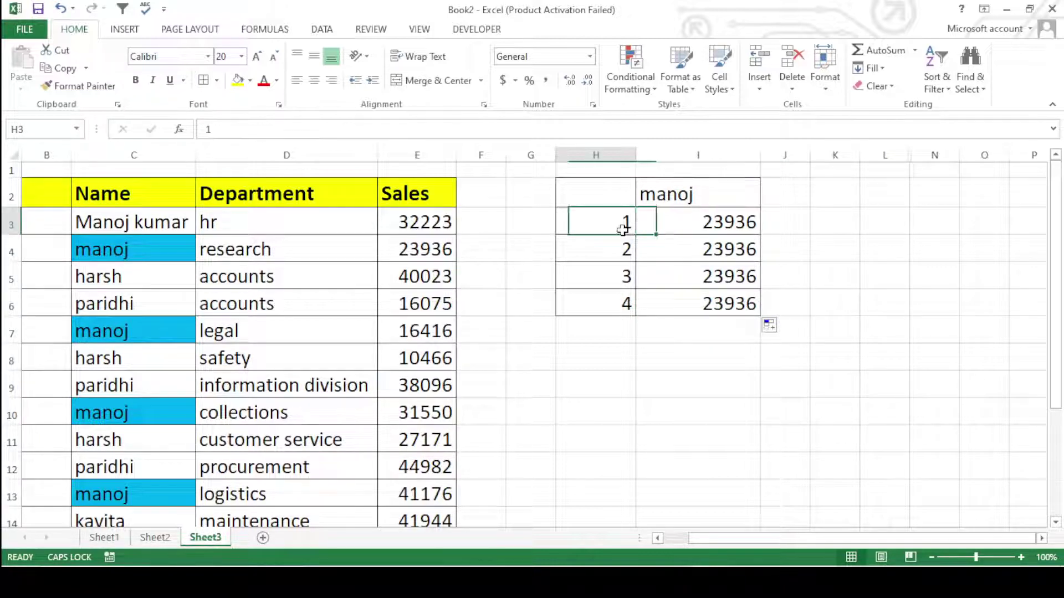
left_click(174, 194)
left_click(172, 224)
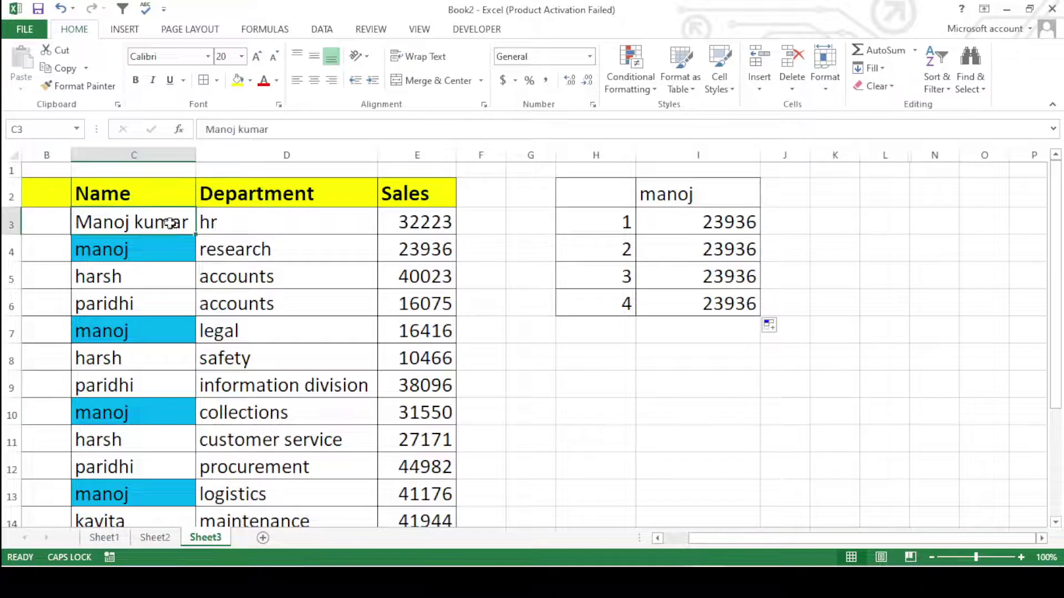
double_click(671, 222)
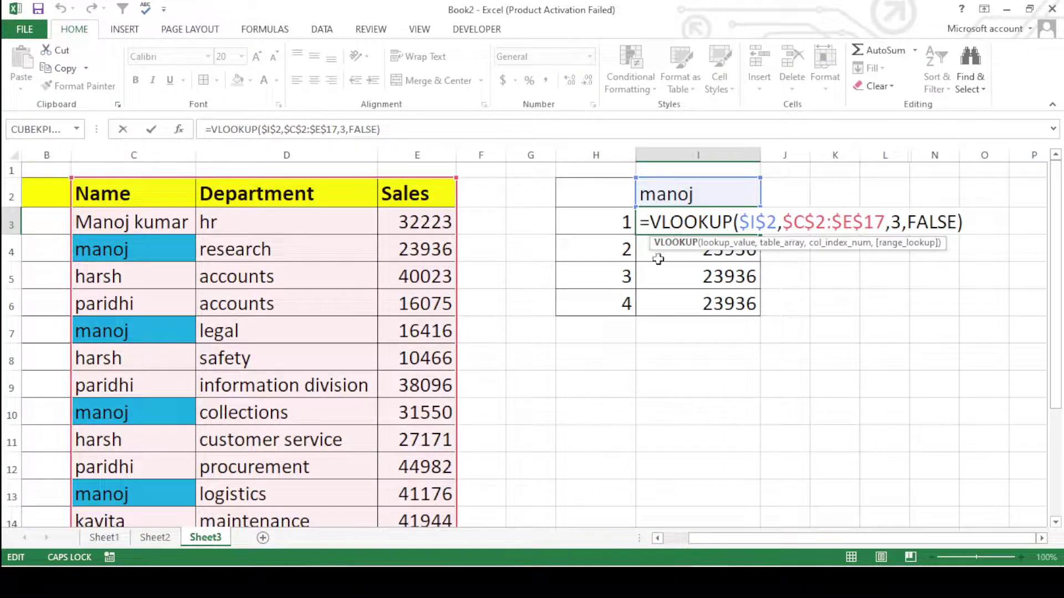
key("Return")
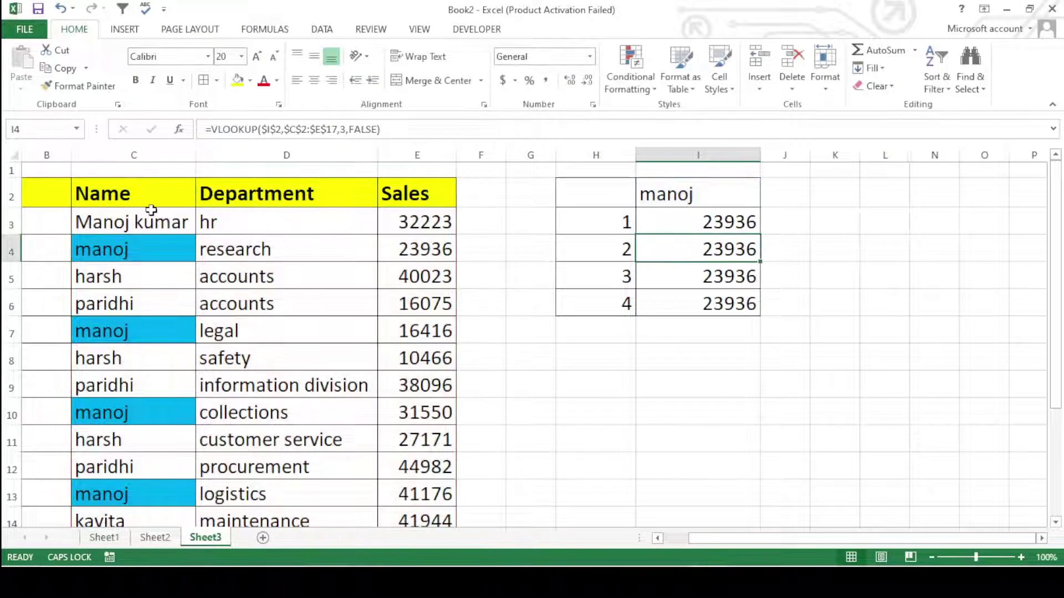
left_click(149, 201)
left_click(690, 202)
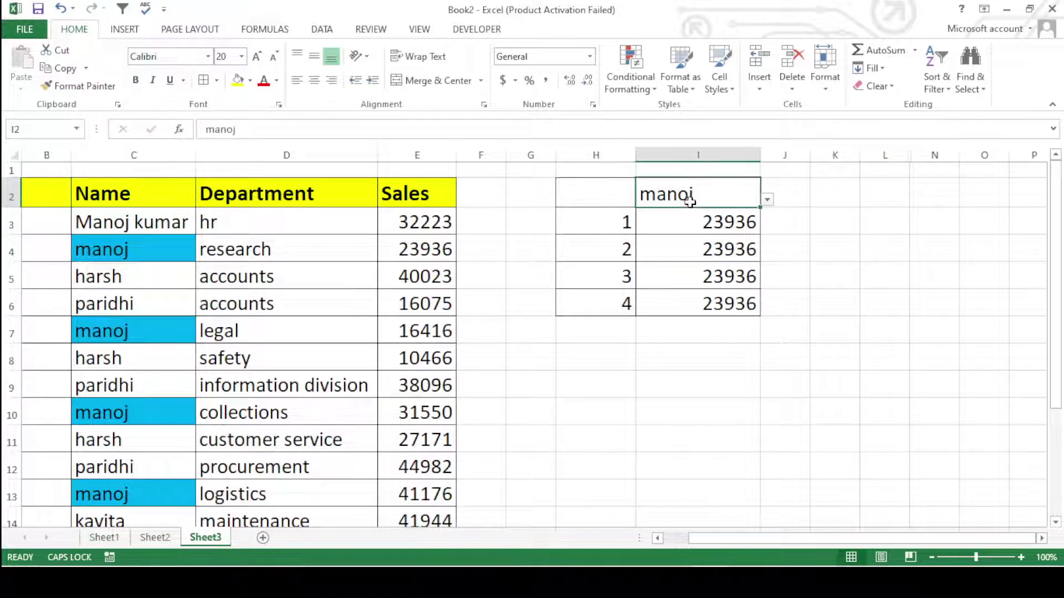
left_click(183, 200)
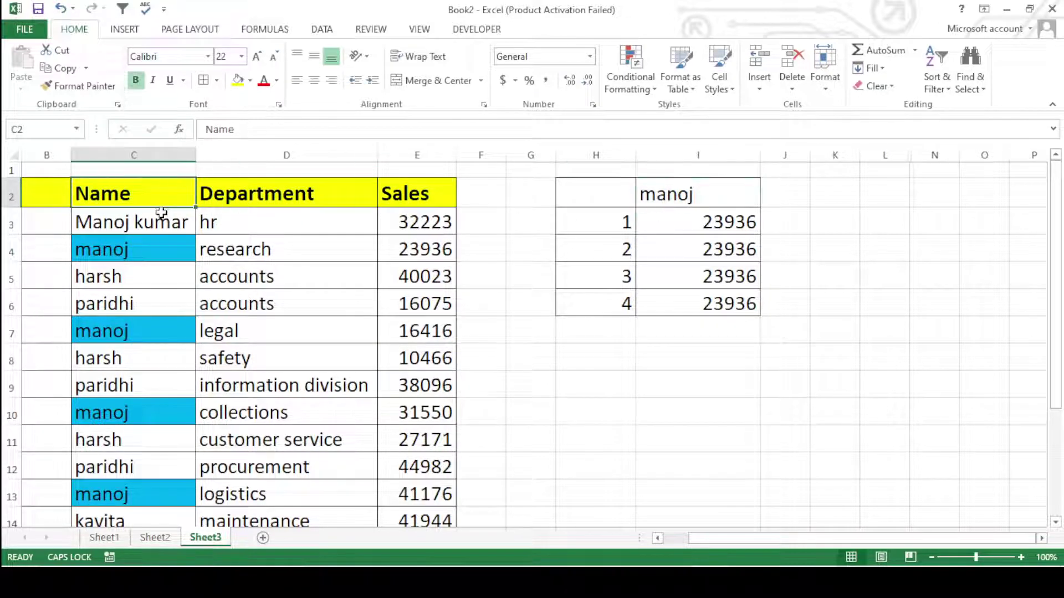
left_click(154, 220)
left_click(141, 252)
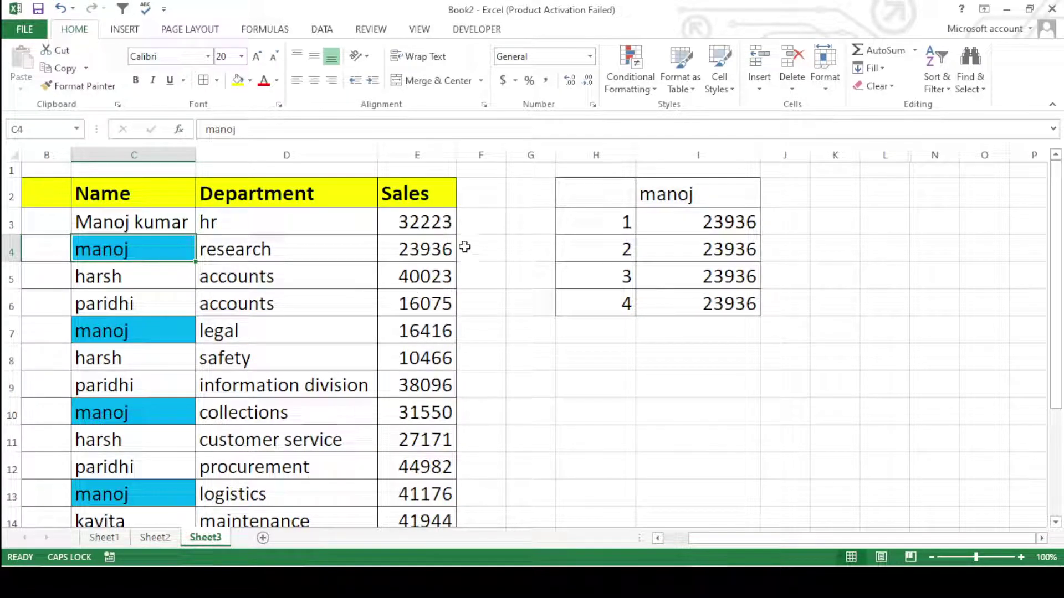
left_click(446, 252)
left_click(143, 331)
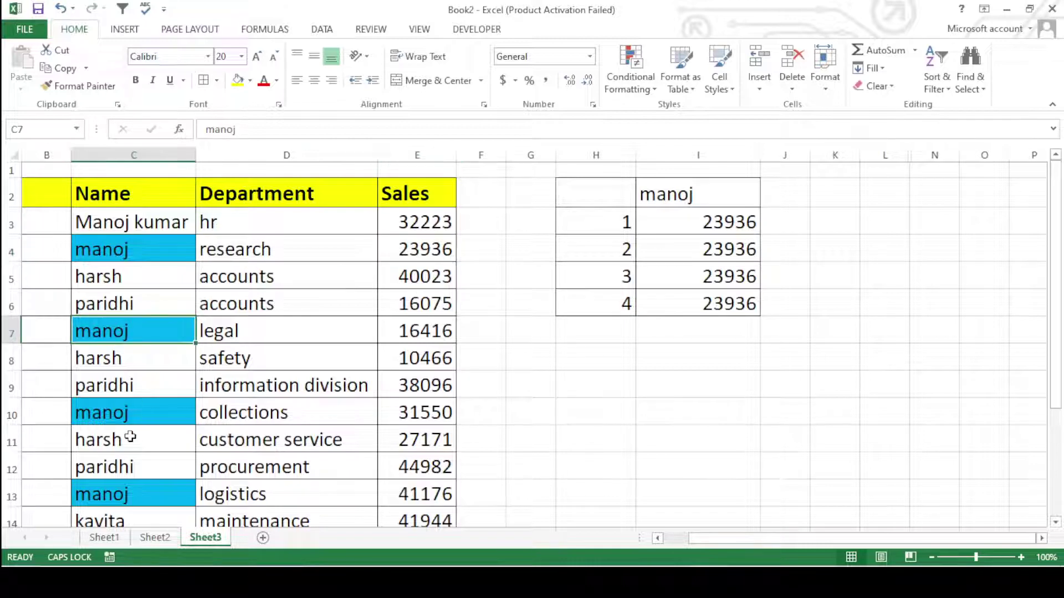
Step through I3:I6 to show each returns the same 23936
left_click(690, 221)
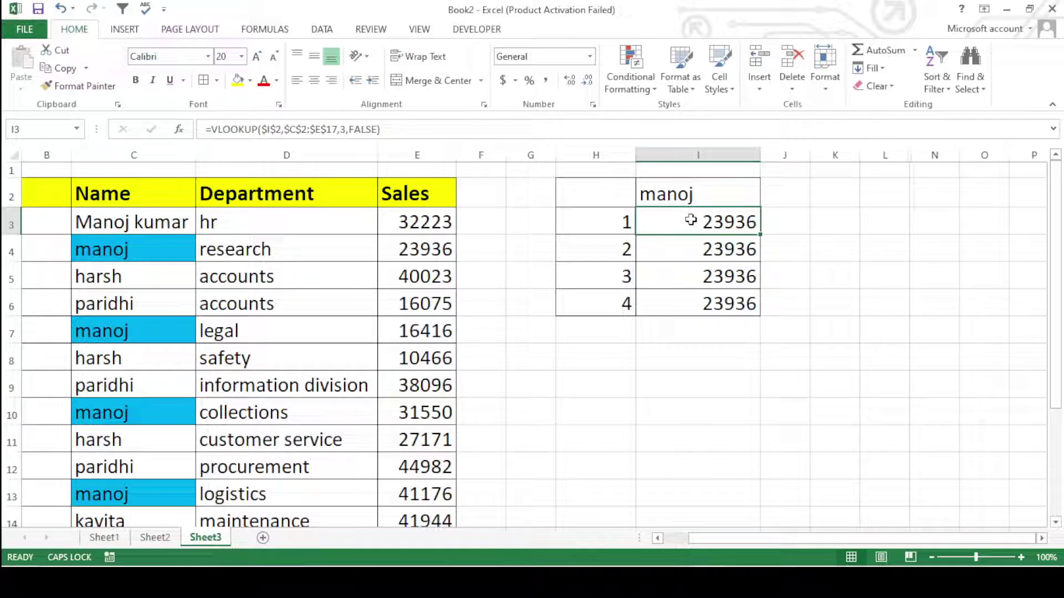
key("Down")
key("Down")
key("Down")
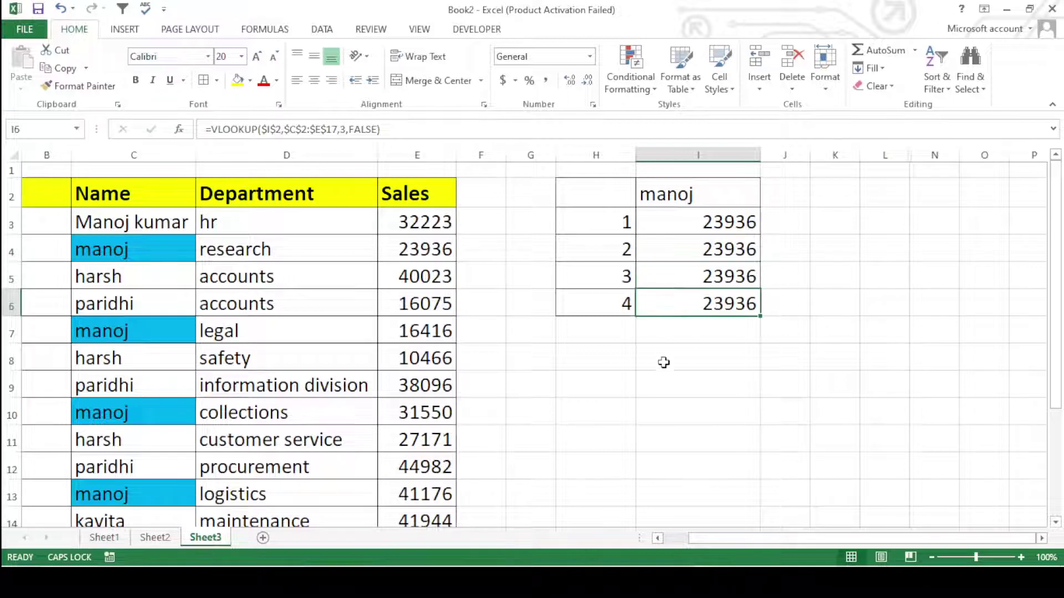
left_click(654, 358)
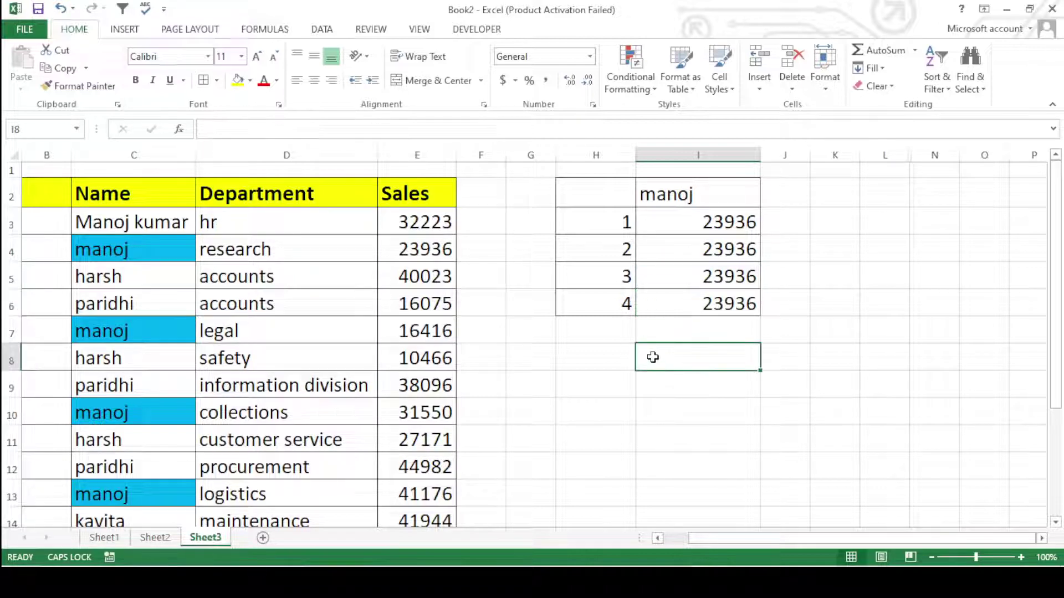
left_click(673, 277)
left_click(684, 216)
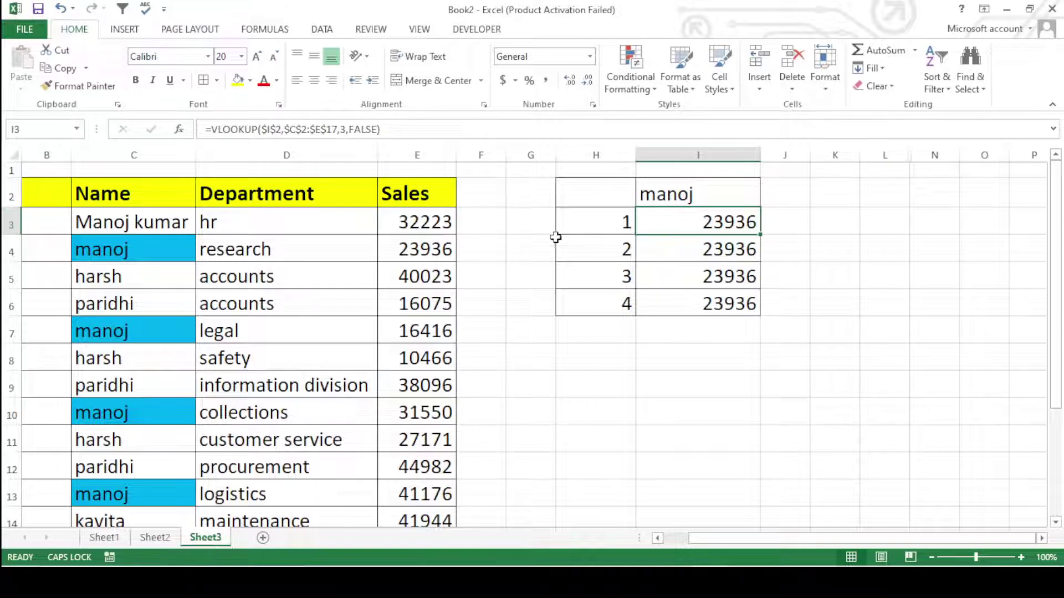
Widen column B by dragging its right border
left_click_drag(71, 160, 146, 160)
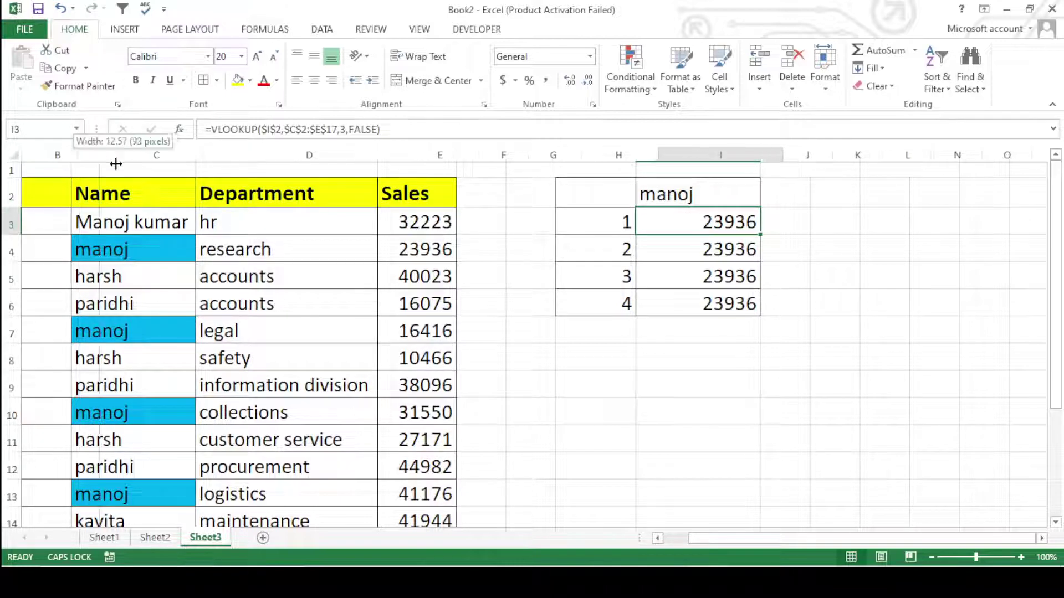
left_click(718, 409)
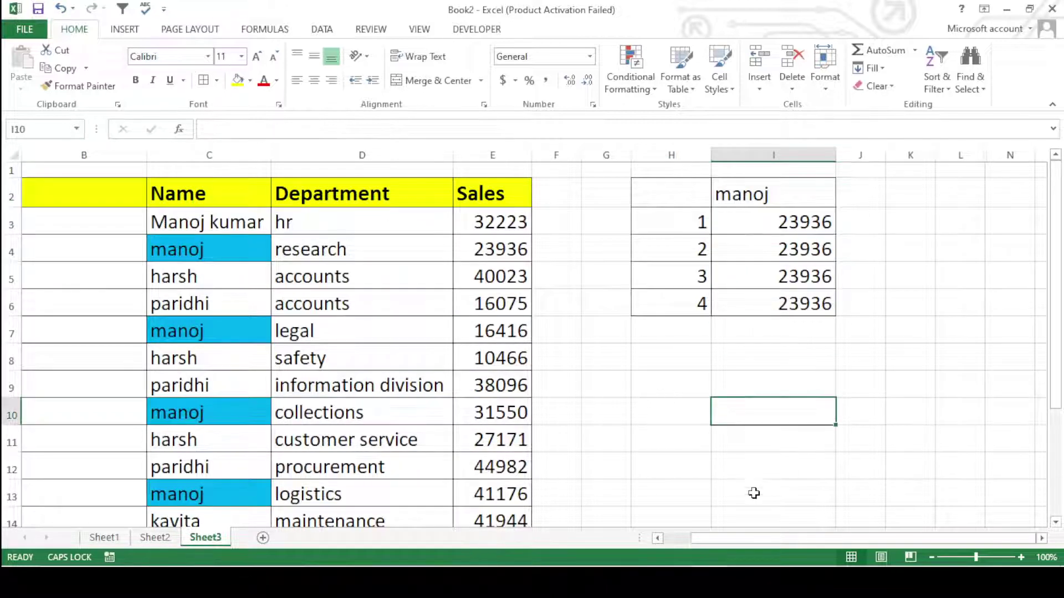
left_click_drag(770, 539, 743, 539)
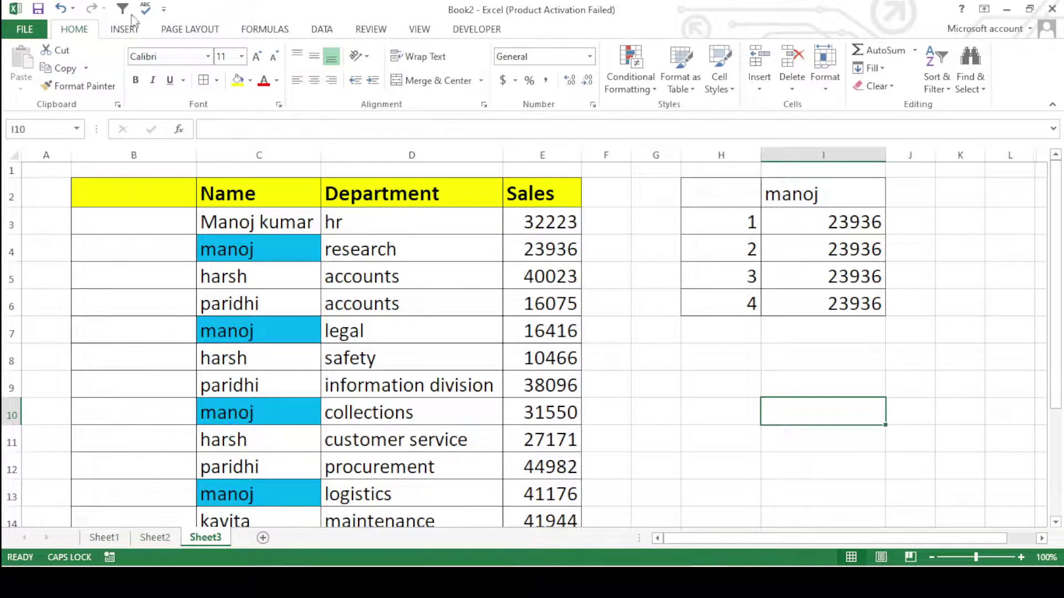
Select I3:I6 and delete the repeated 23936 lookup results
left_click(788, 220)
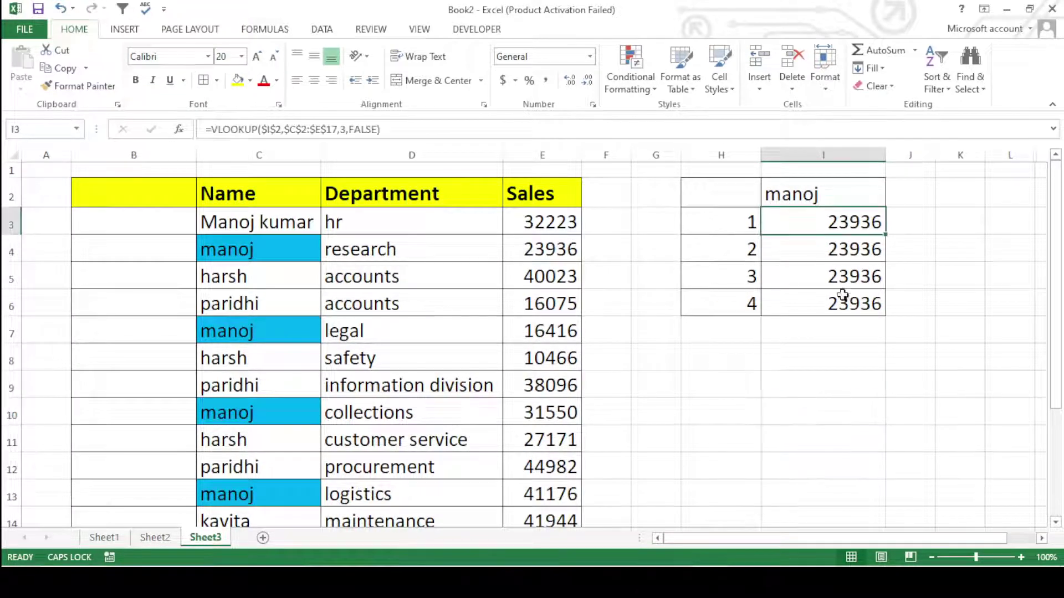
left_click_drag(812, 223, 838, 304)
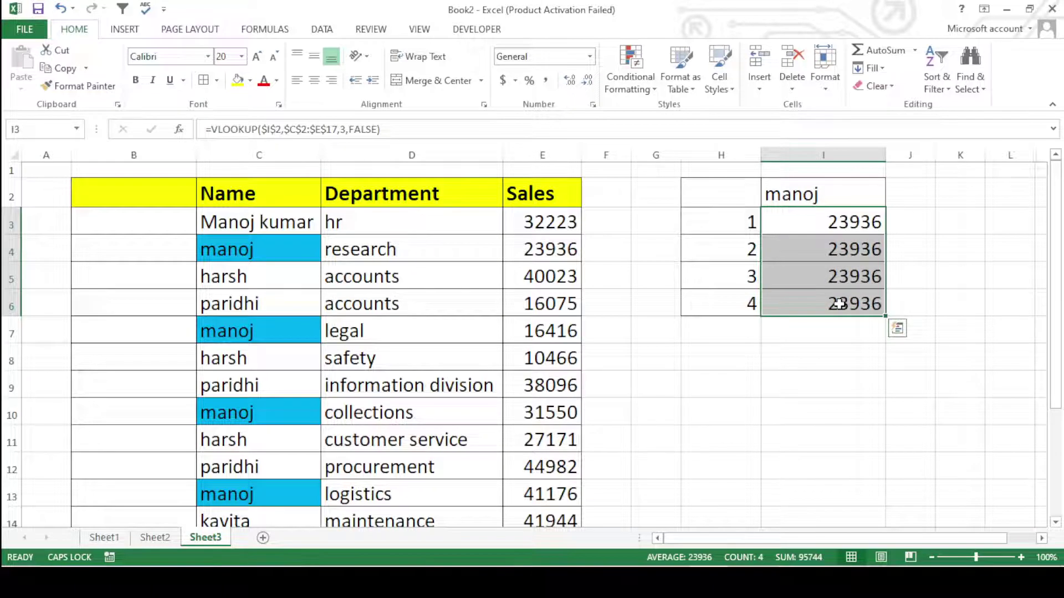
key("Delete")
left_click_drag(823, 357, 825, 340)
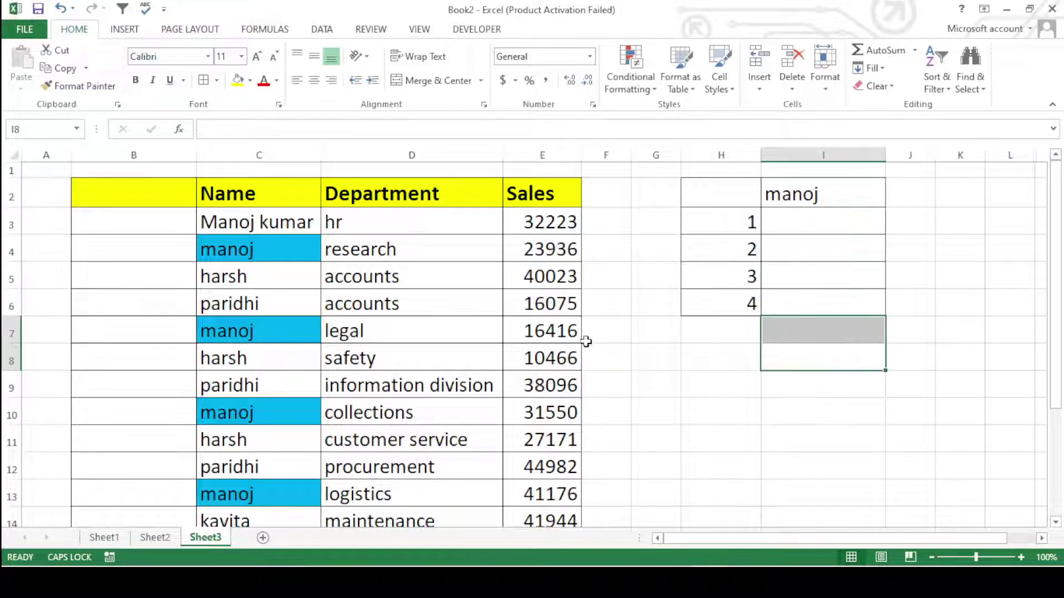
left_click(897, 387)
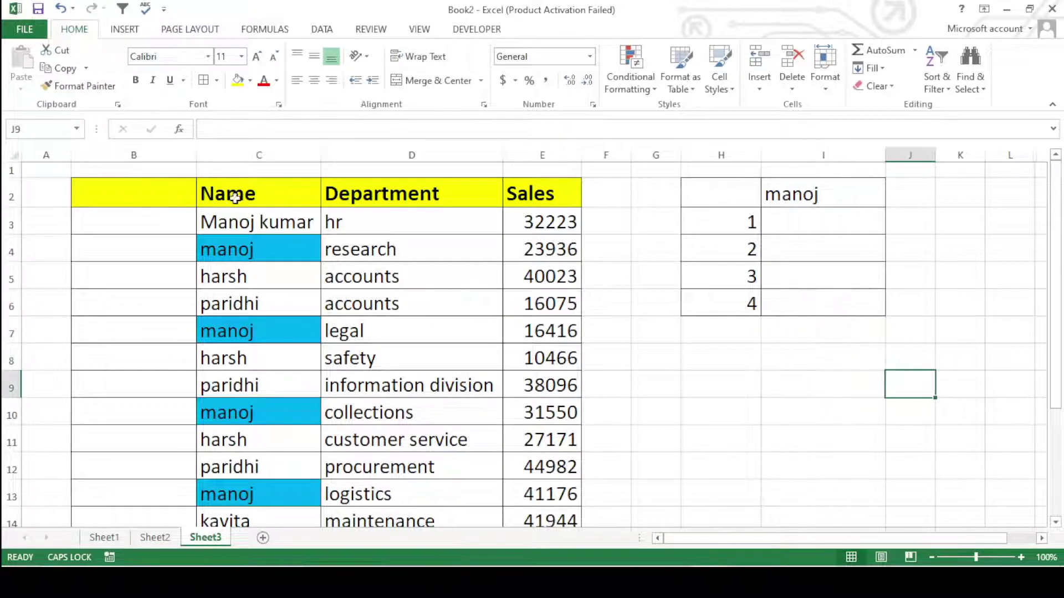
left_click(154, 223)
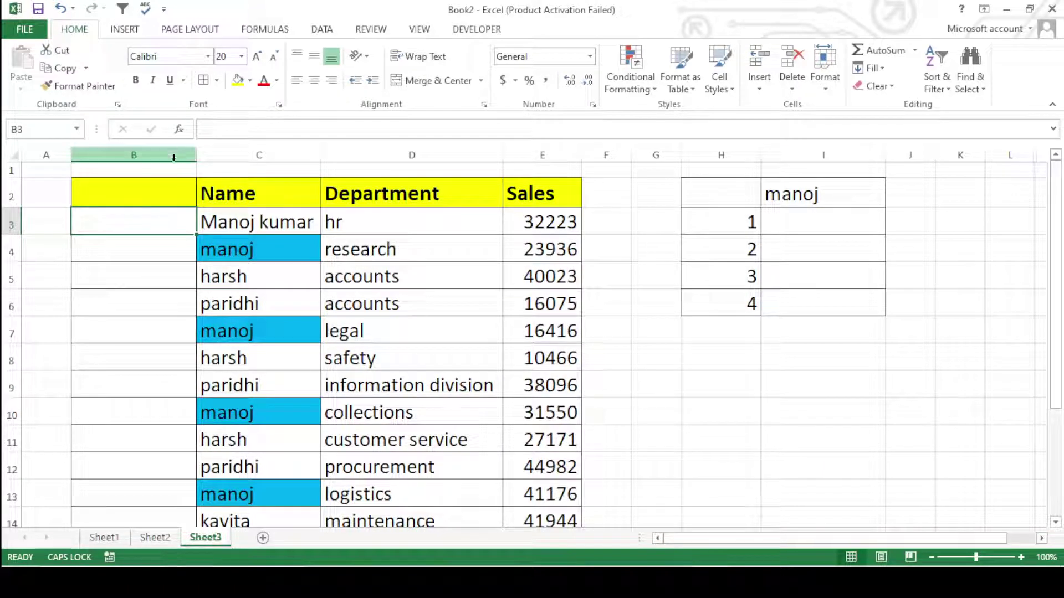
Enter the heading HELPER in B2
left_click(166, 181)
type("HEL")
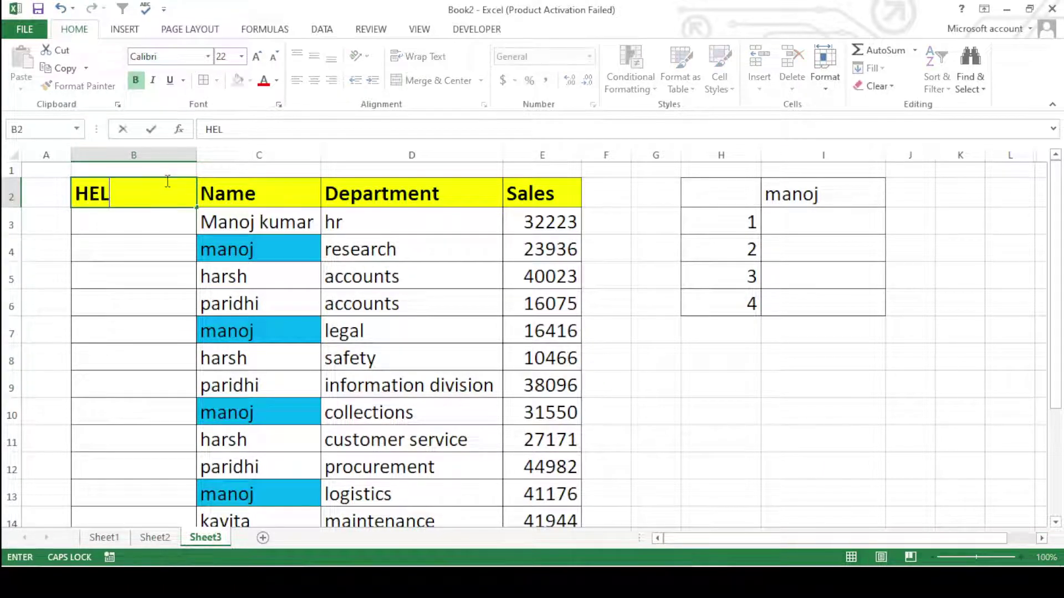
type("PER")
key("Return")
Start a =COUNTIF(C3,C4 formula in B3, then cancel it with Esc
left_click(161, 268)
left_click(154, 225)
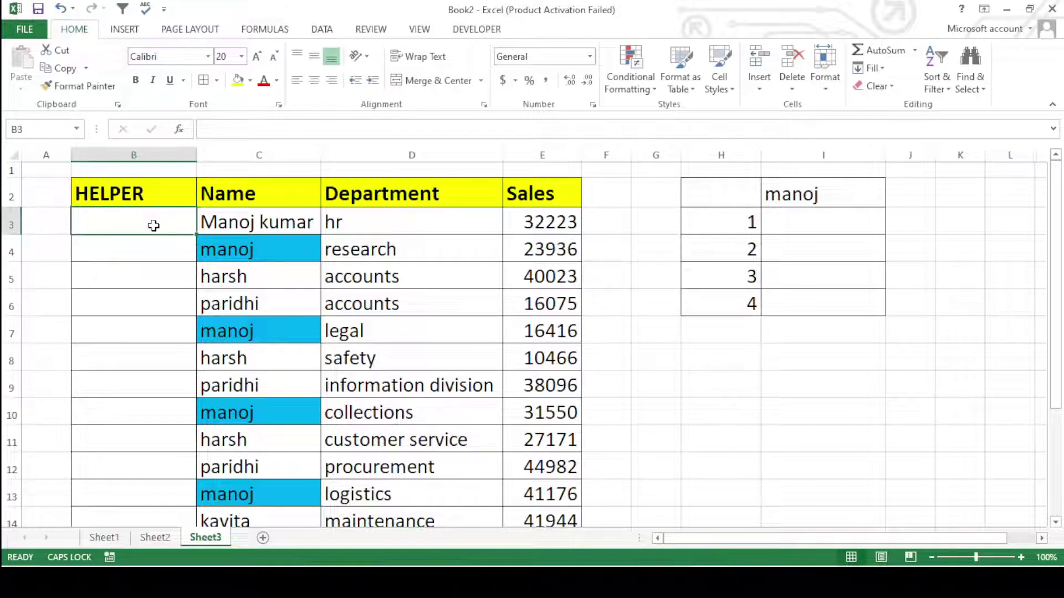
type("=CO")
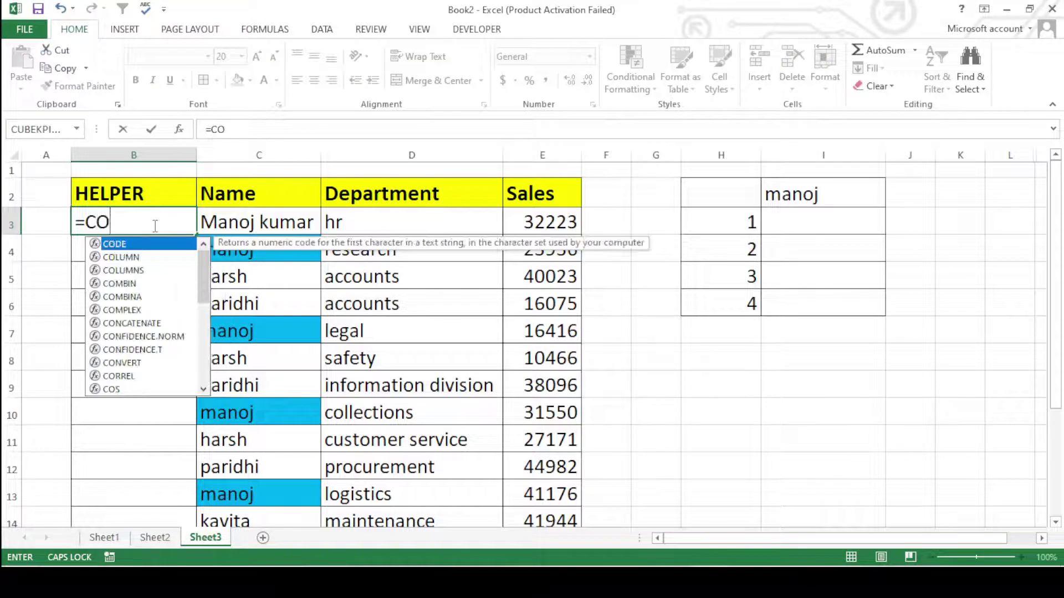
type("UNT")
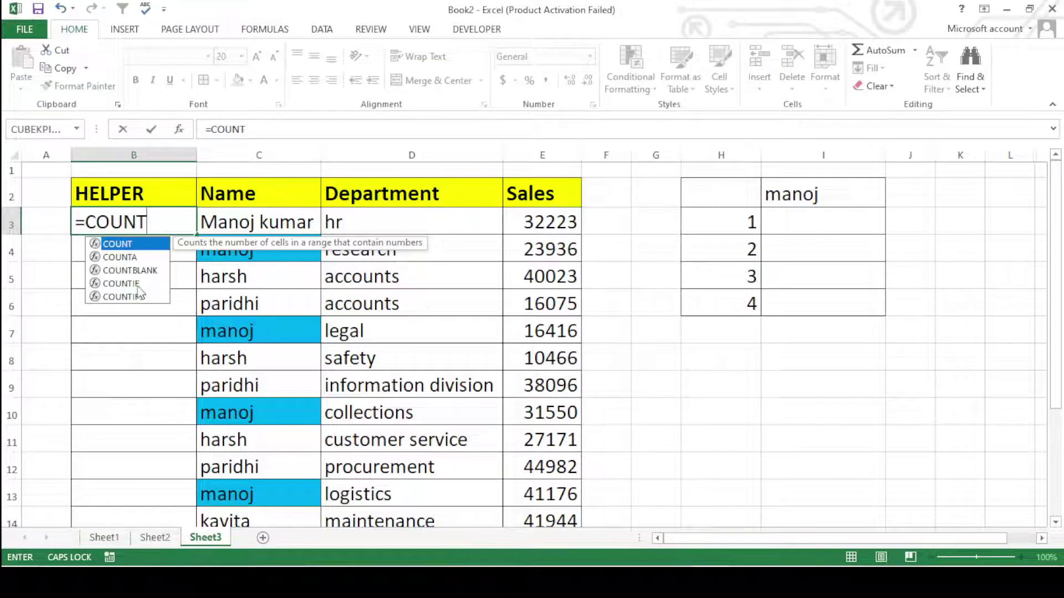
double_click(137, 284)
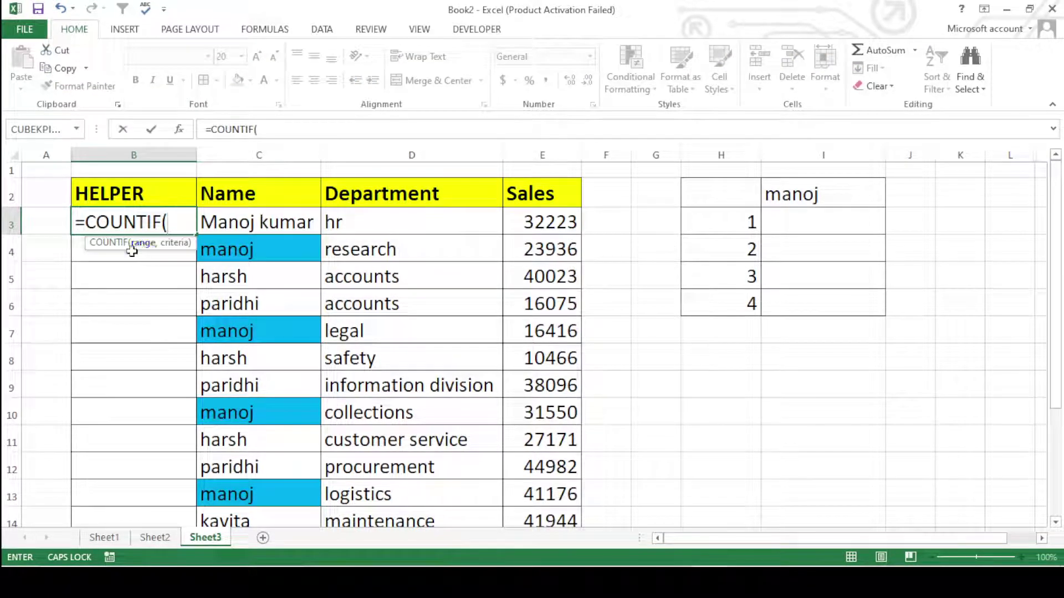
left_click(256, 226)
left_click_drag(255, 226, 244, 226)
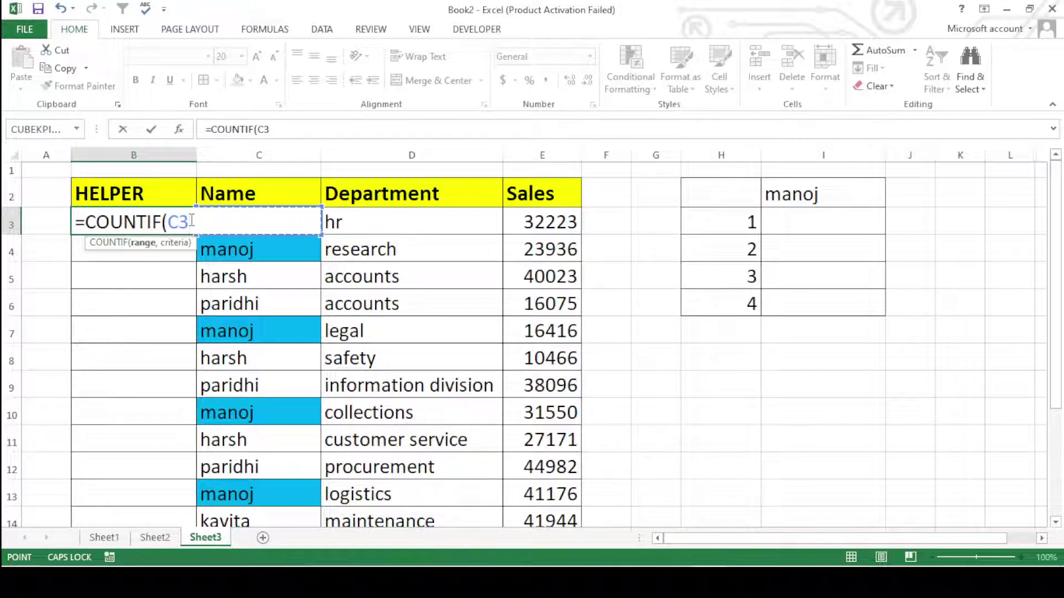
type(",")
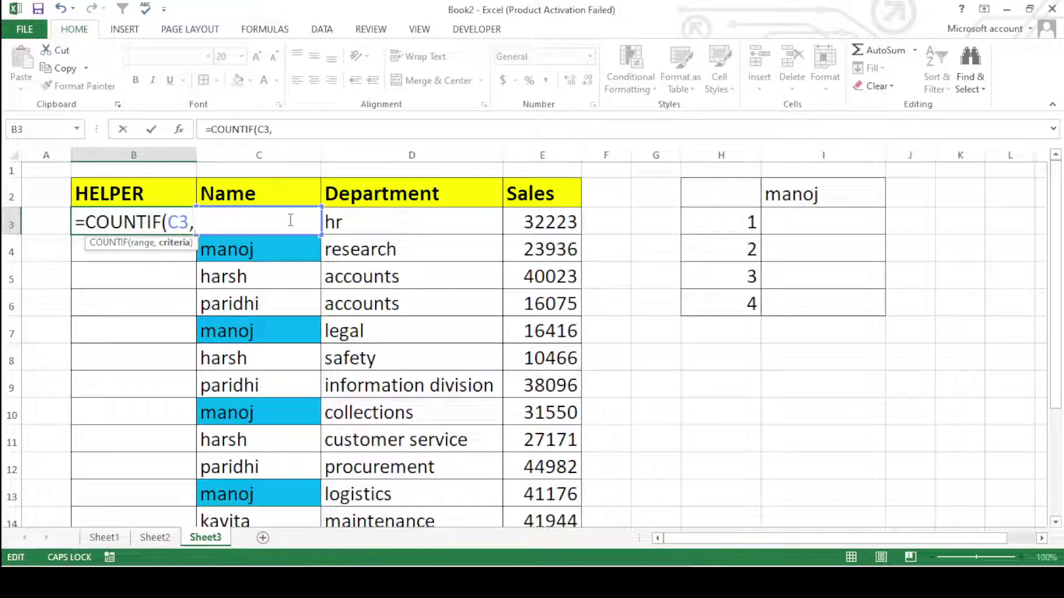
left_click(310, 240)
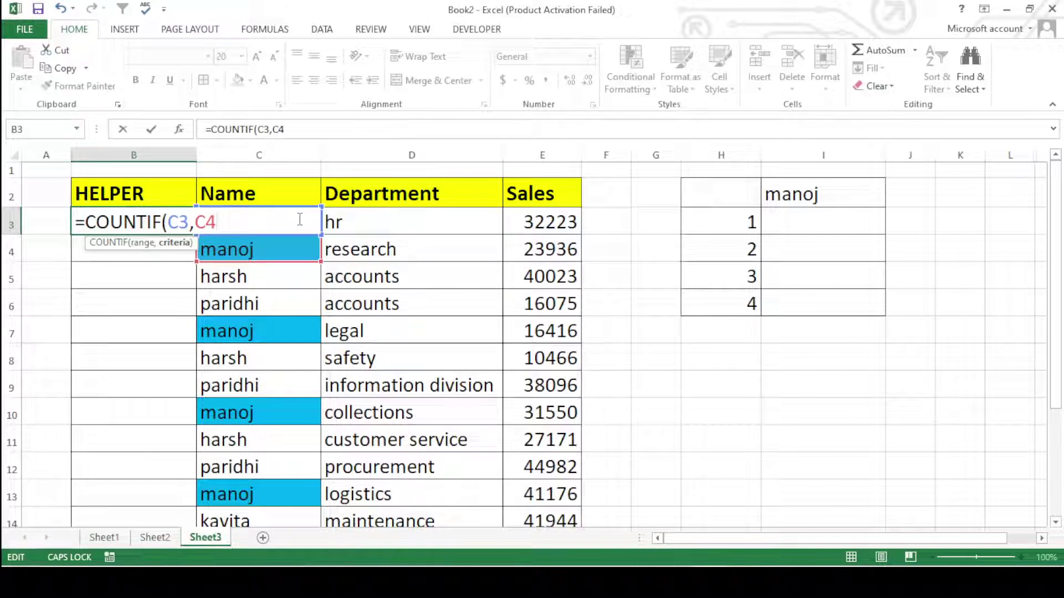
key("Escape")
left_click(297, 327)
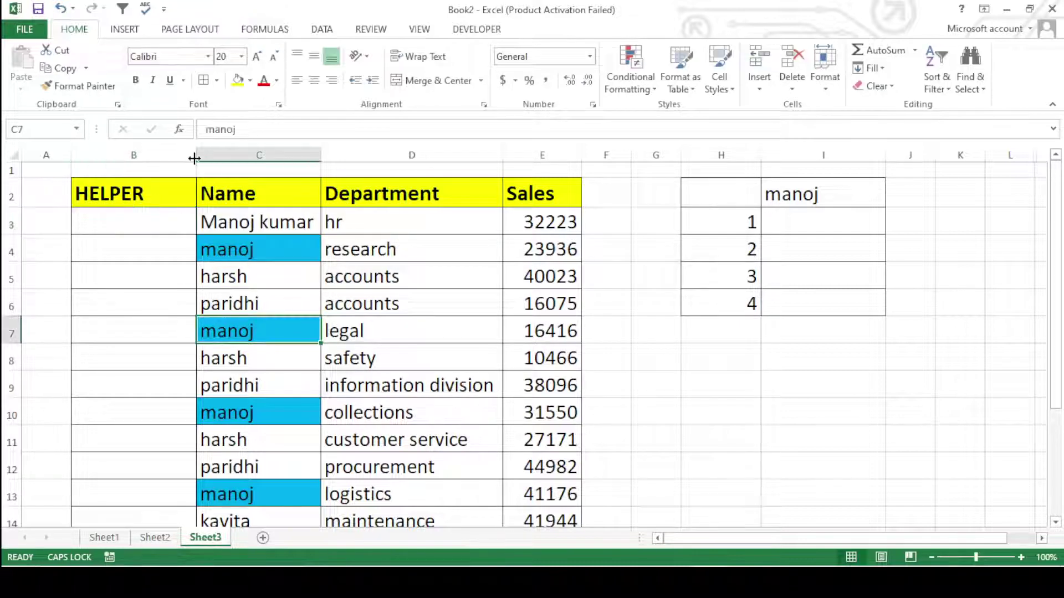
Widen the HELPER column B by dragging the B/C border
left_click_drag(193, 159, 379, 168)
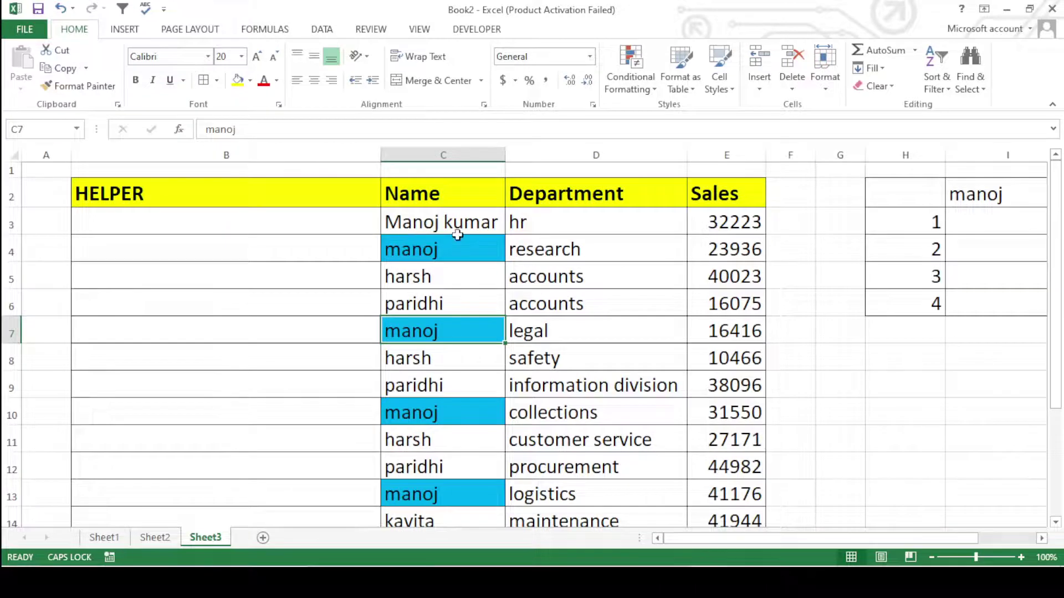
left_click(446, 243)
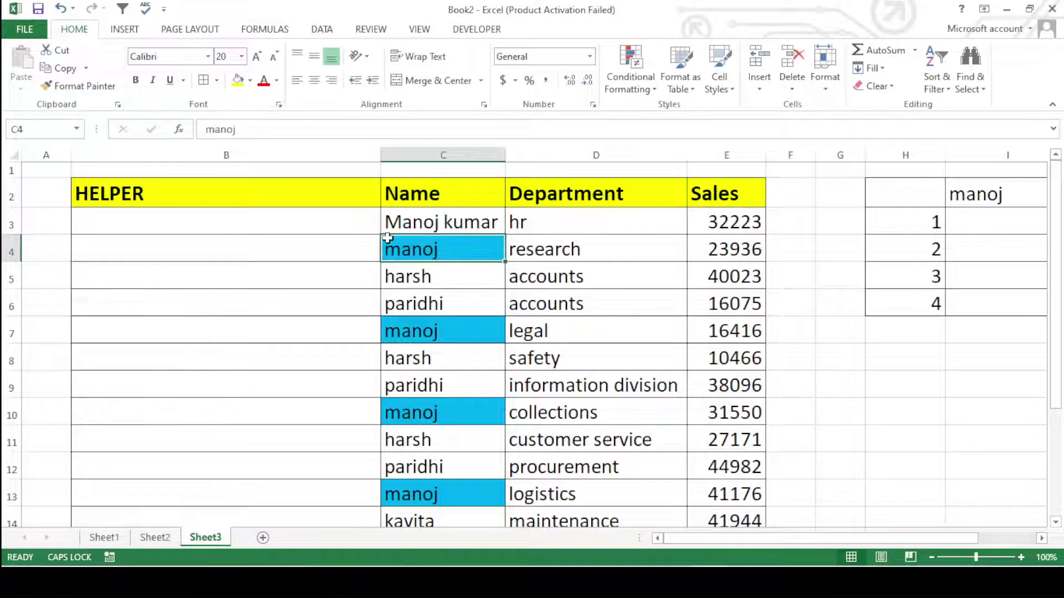
left_click(278, 217)
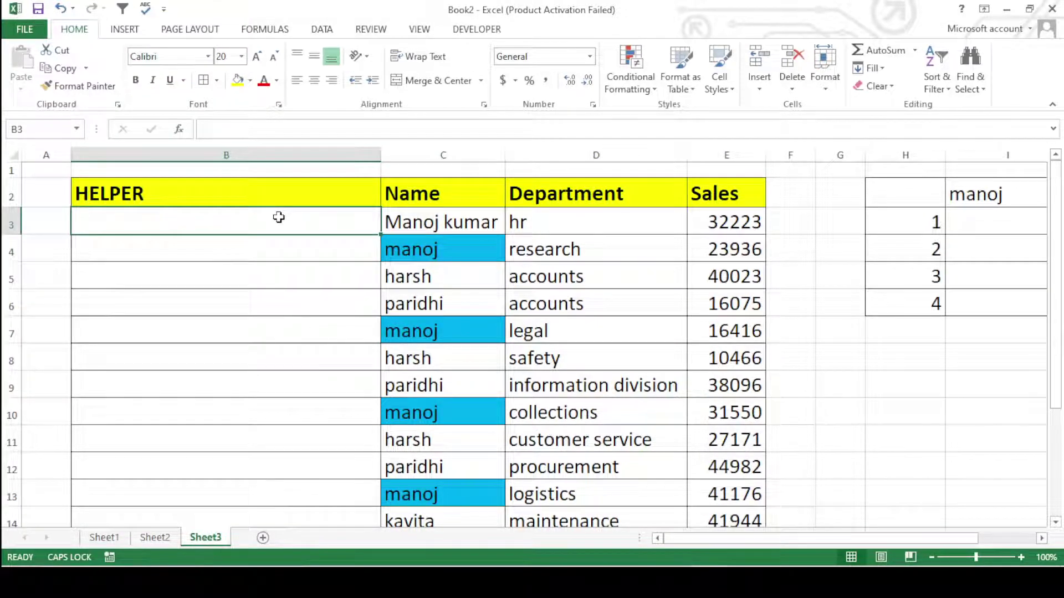
Enter =COUNTIF($C$3:C3,C3) in B3, anchoring $C$3 with F4, to show 1
type("=")
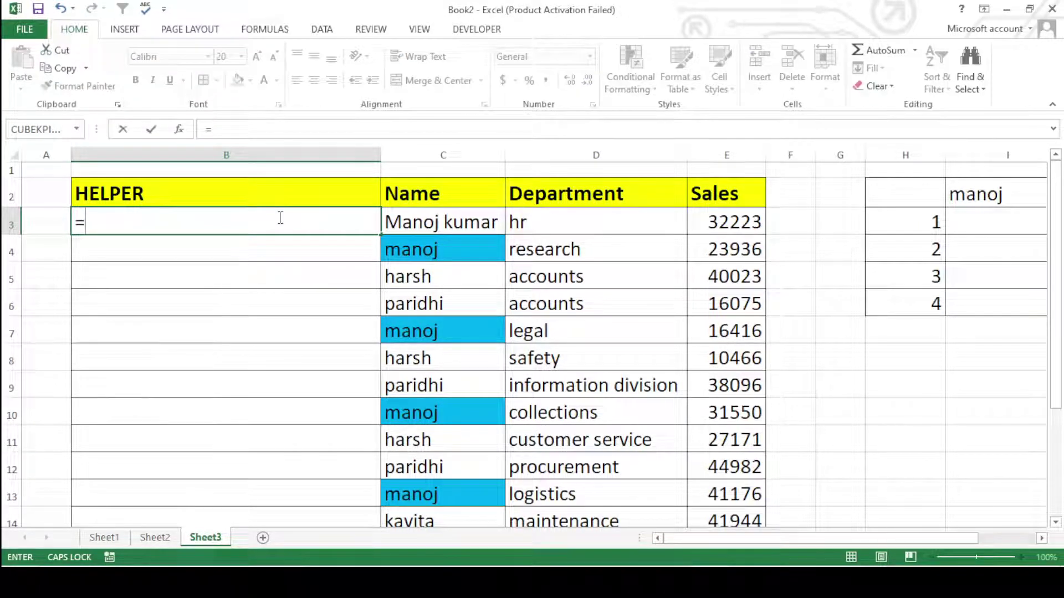
type("C")
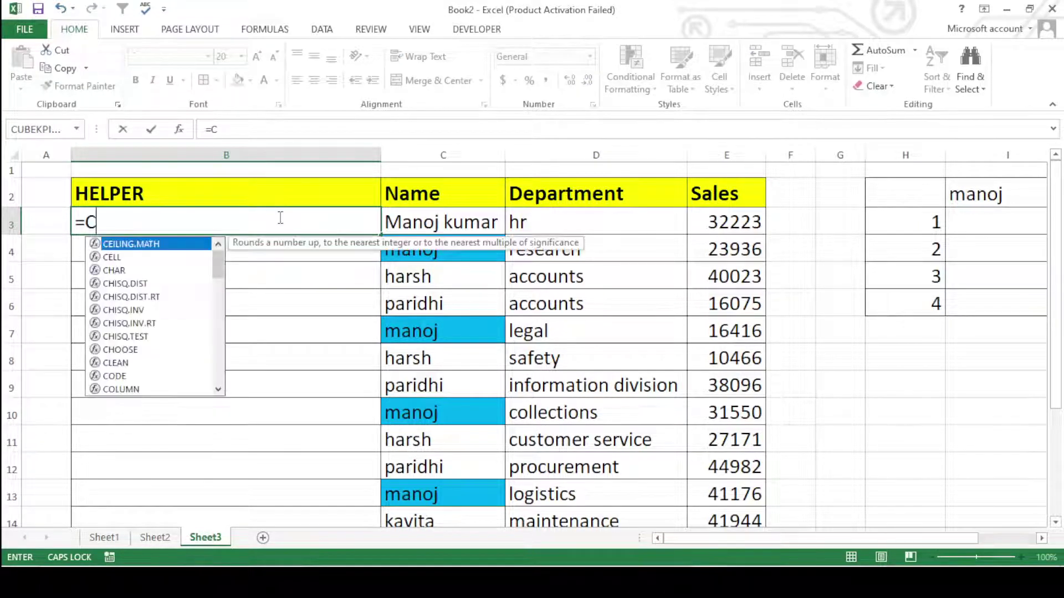
type("OUNT")
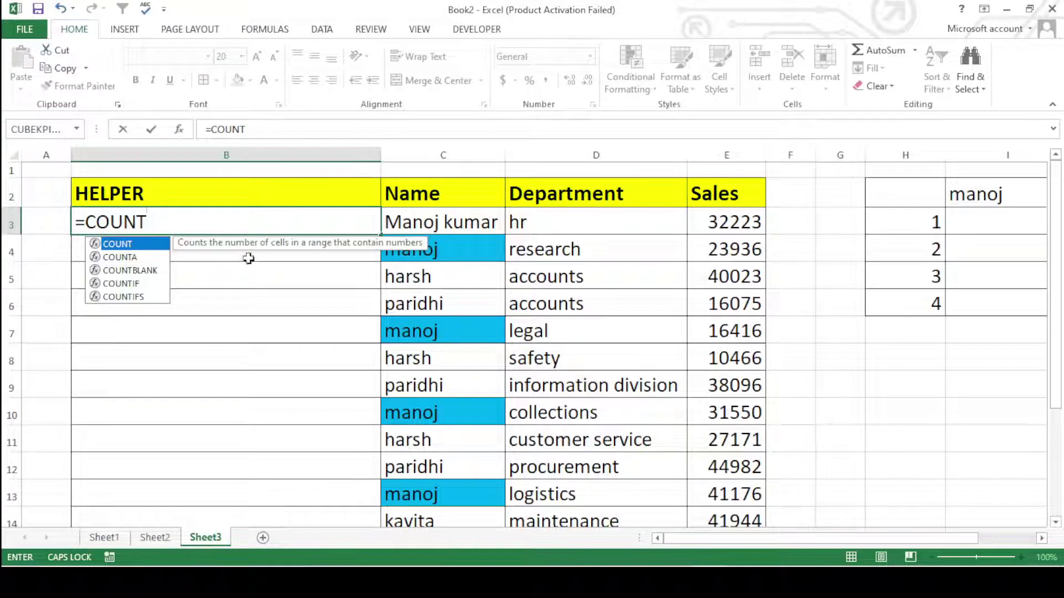
double_click(128, 283)
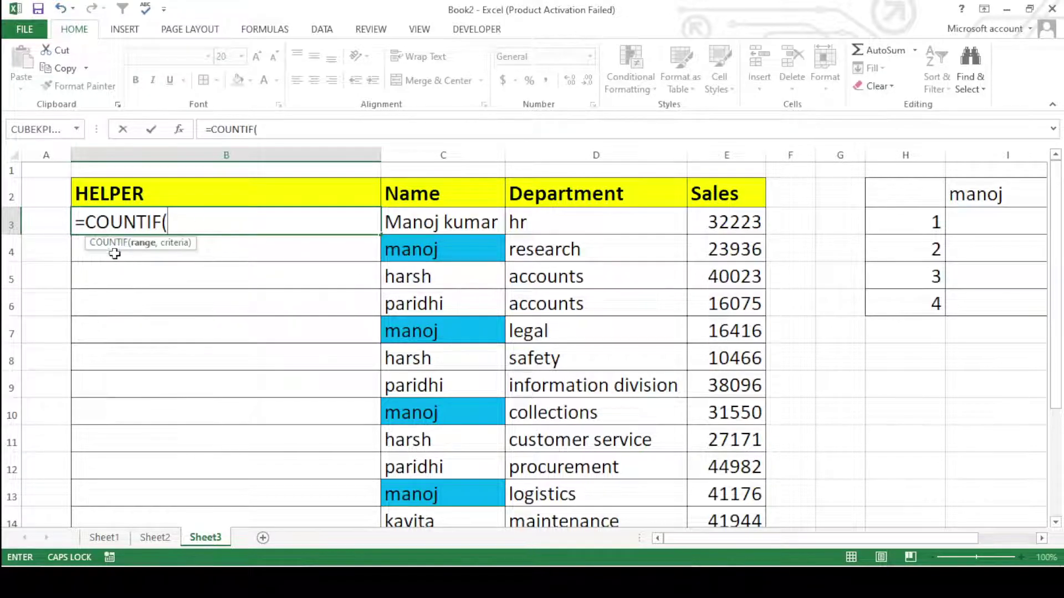
left_click(425, 218)
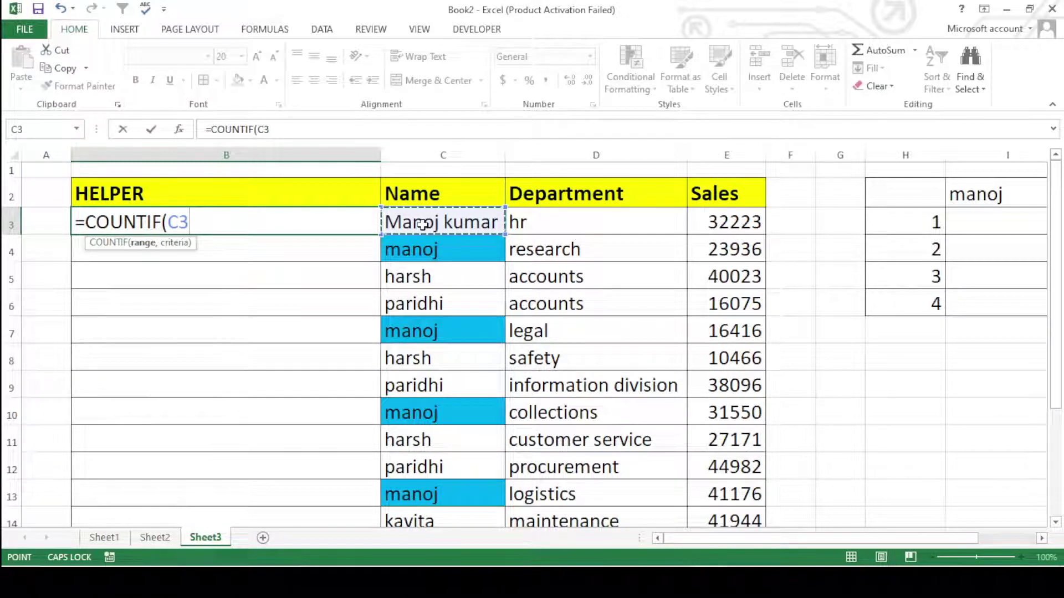
key("F8")
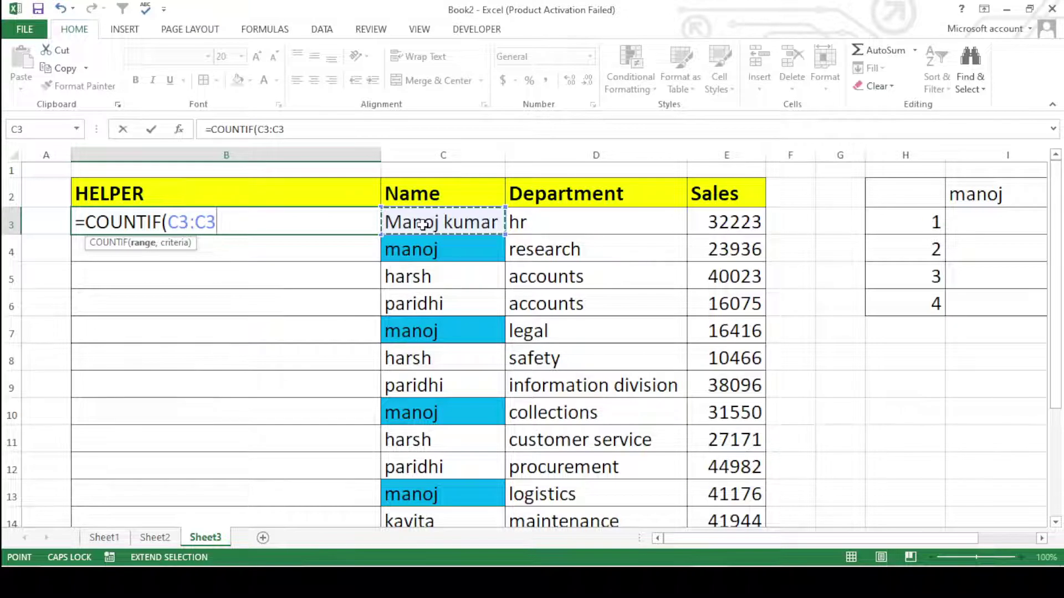
left_click(185, 226)
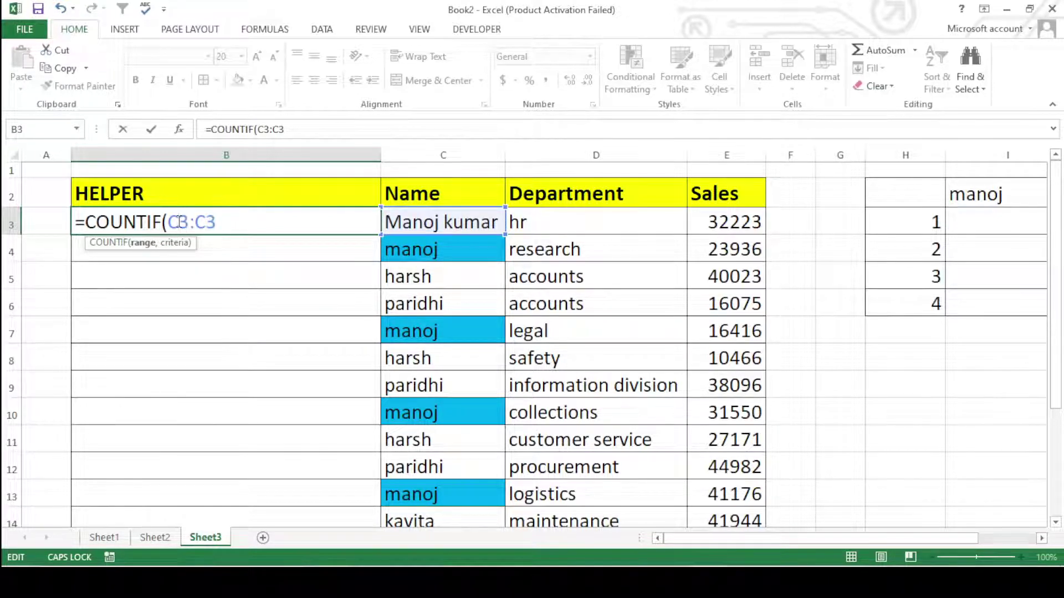
key("F4")
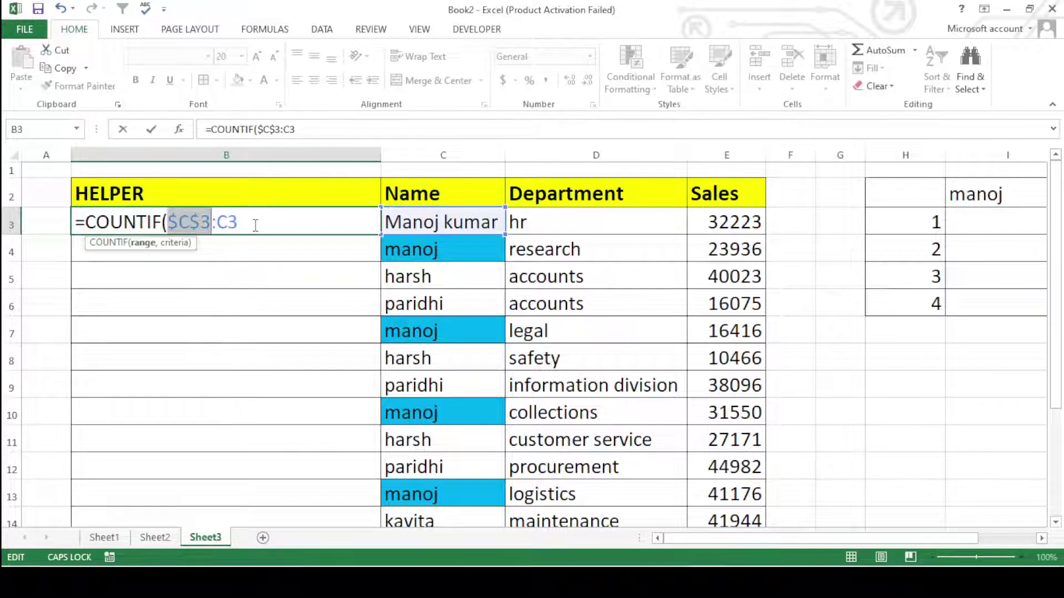
left_click(255, 225)
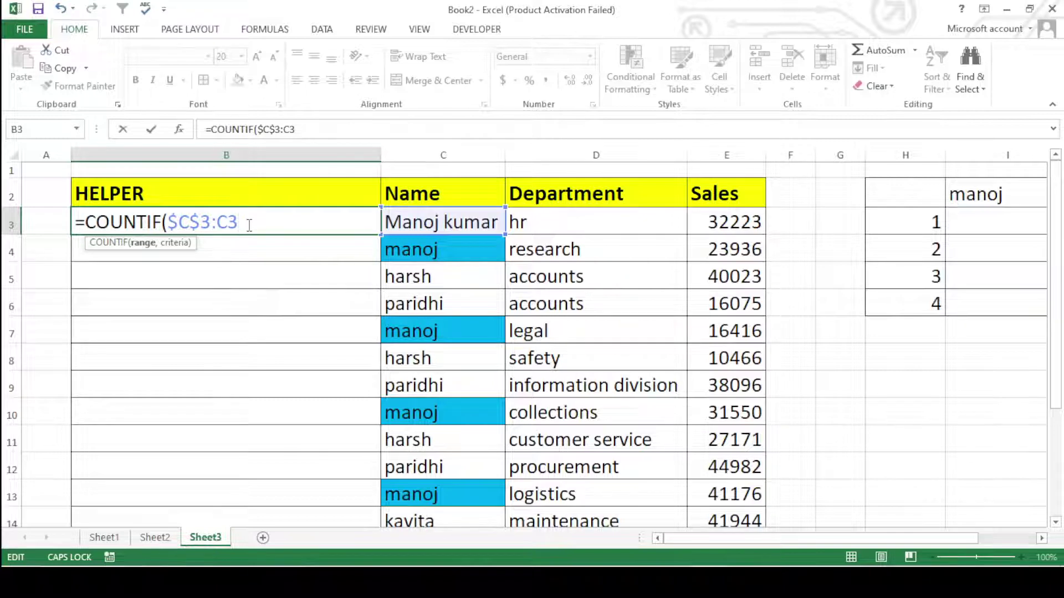
type(",")
left_click(425, 222)
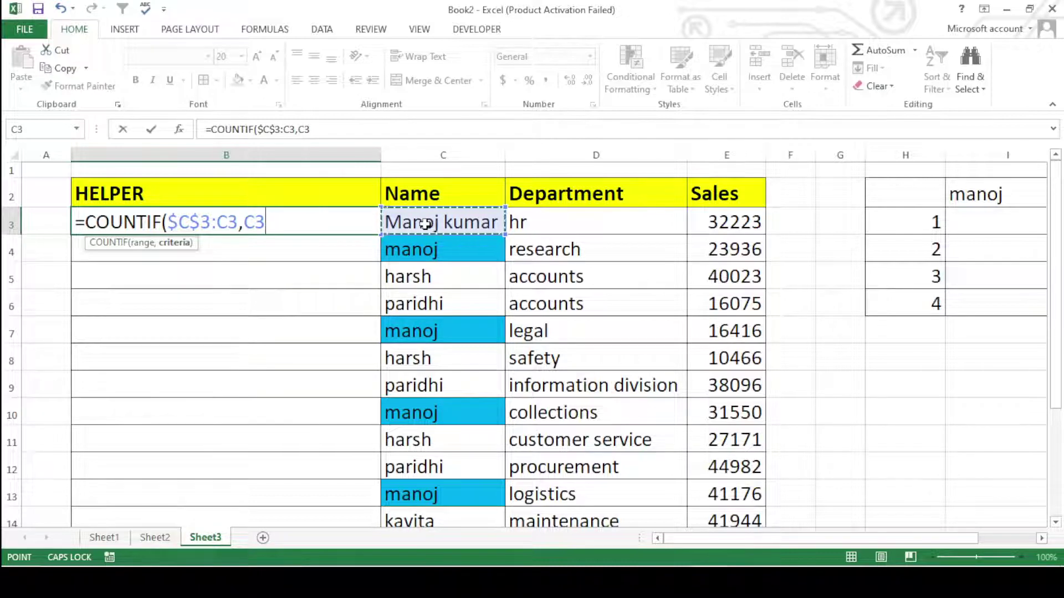
type(")")
key("Return")
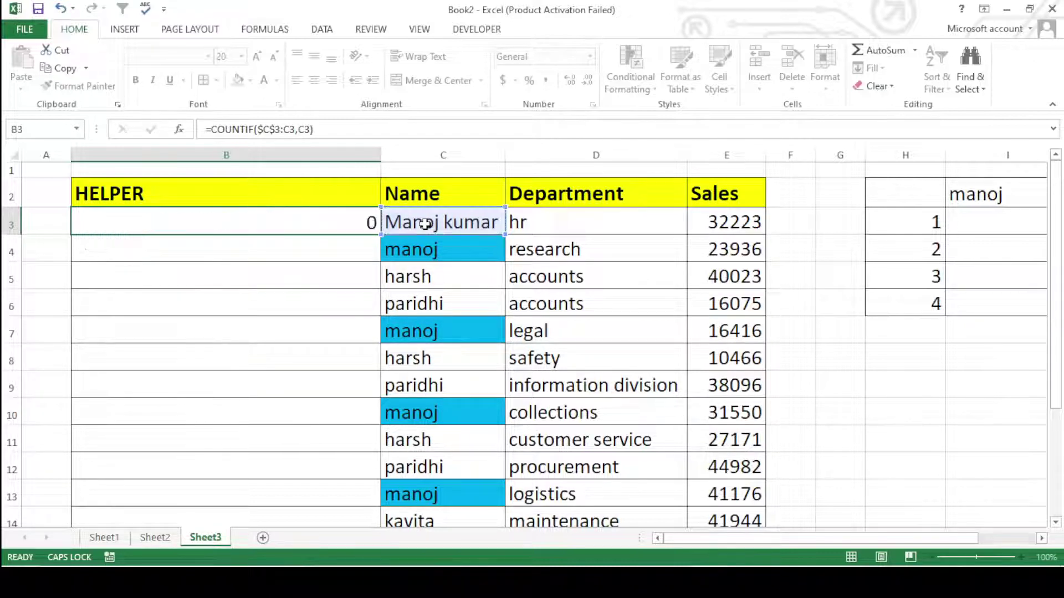
Fill B3's running COUNTIF formula down the HELPER column through B17
left_click(353, 225)
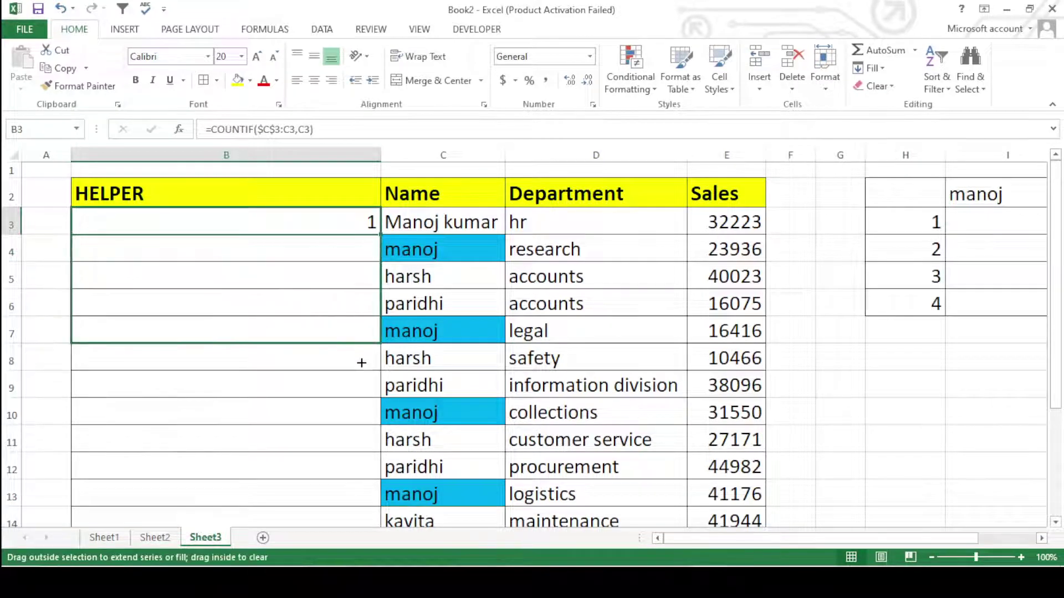
left_click_drag(364, 253, 360, 363)
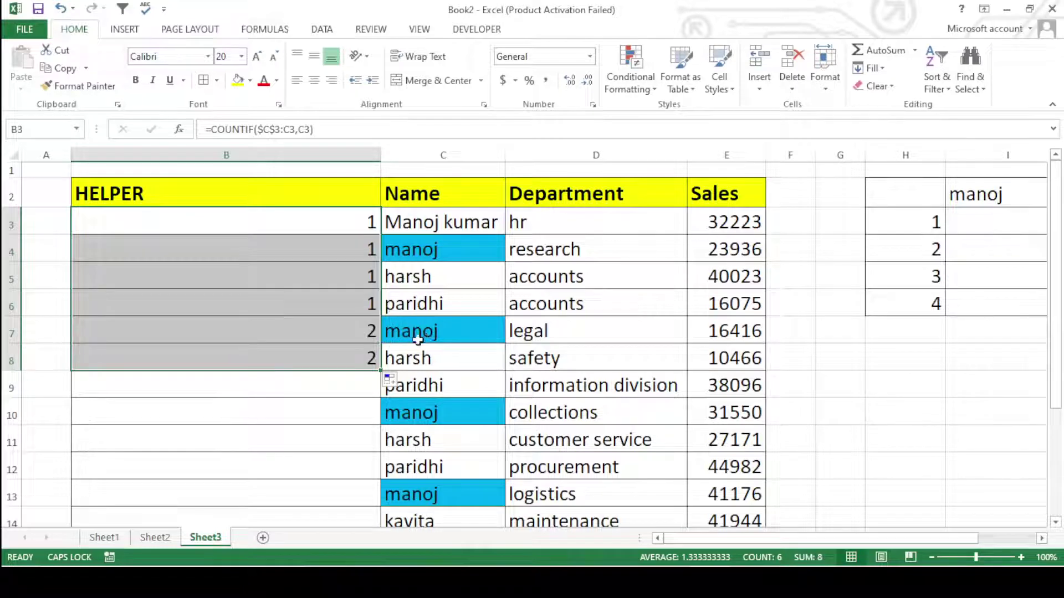
left_click_drag(378, 370, 367, 484)
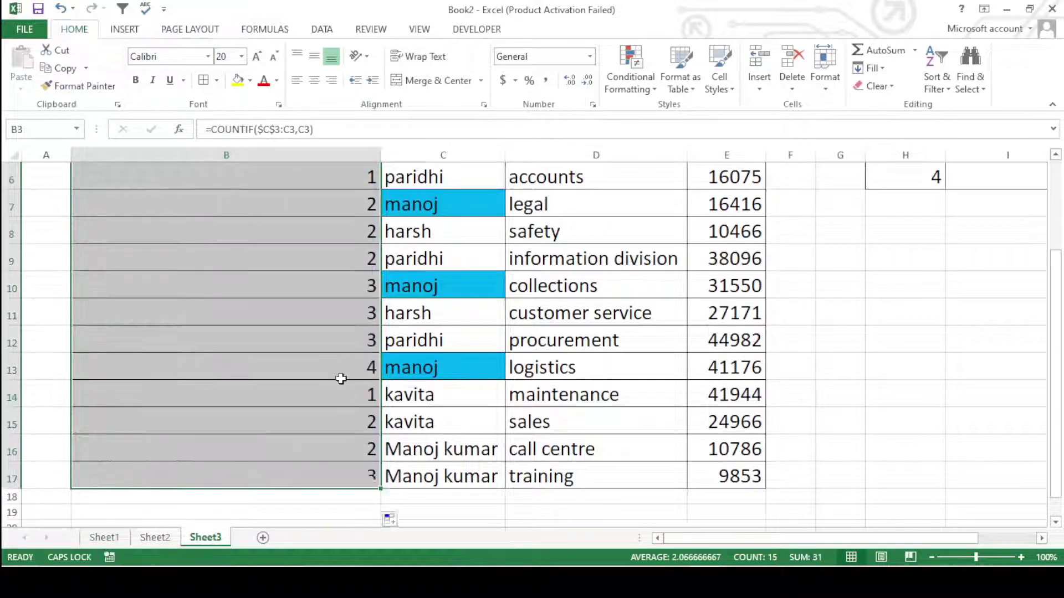
Check the four manoj entries in rows 4, 7, 10 and 13 are numbered 1 to 4
scroll(355, 349, "up", 2)
left_click(416, 246)
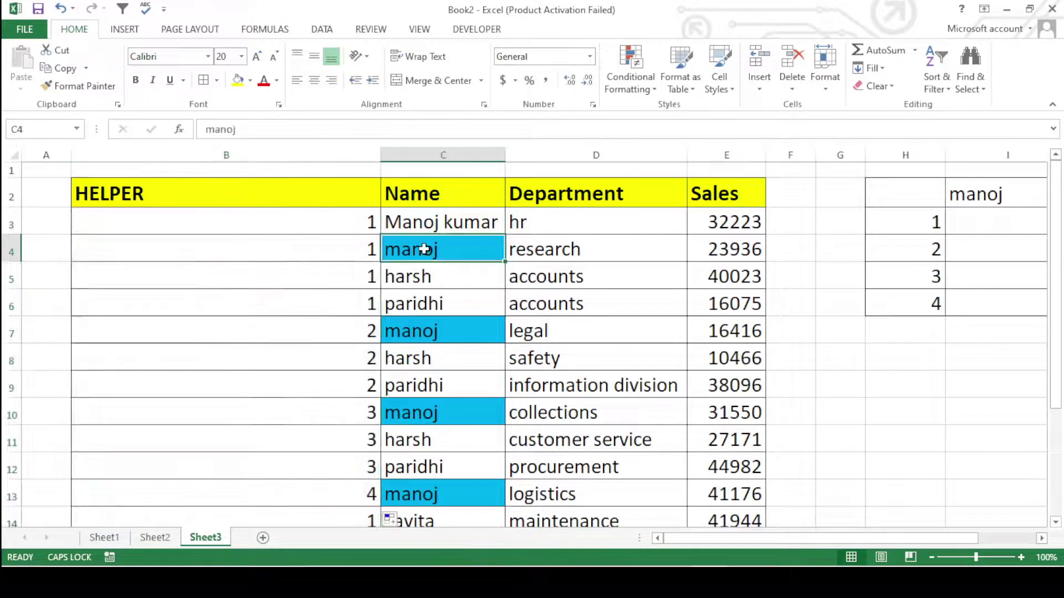
left_click(408, 330)
left_click(416, 419)
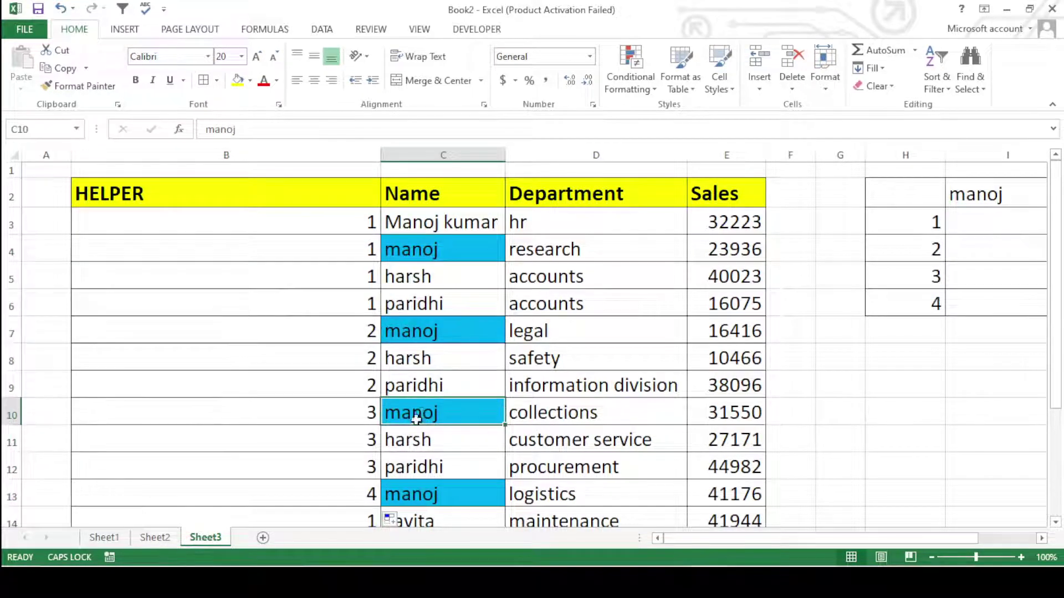
left_click(418, 493)
scroll(413, 485, "down", 2)
scroll(487, 349, "up", 2)
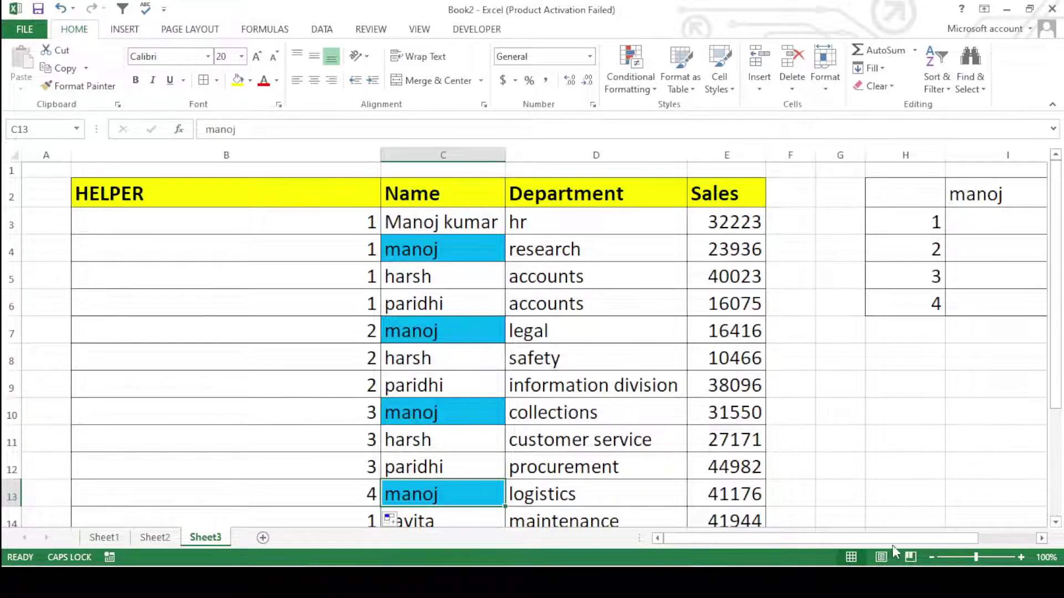
left_click_drag(892, 538, 920, 539)
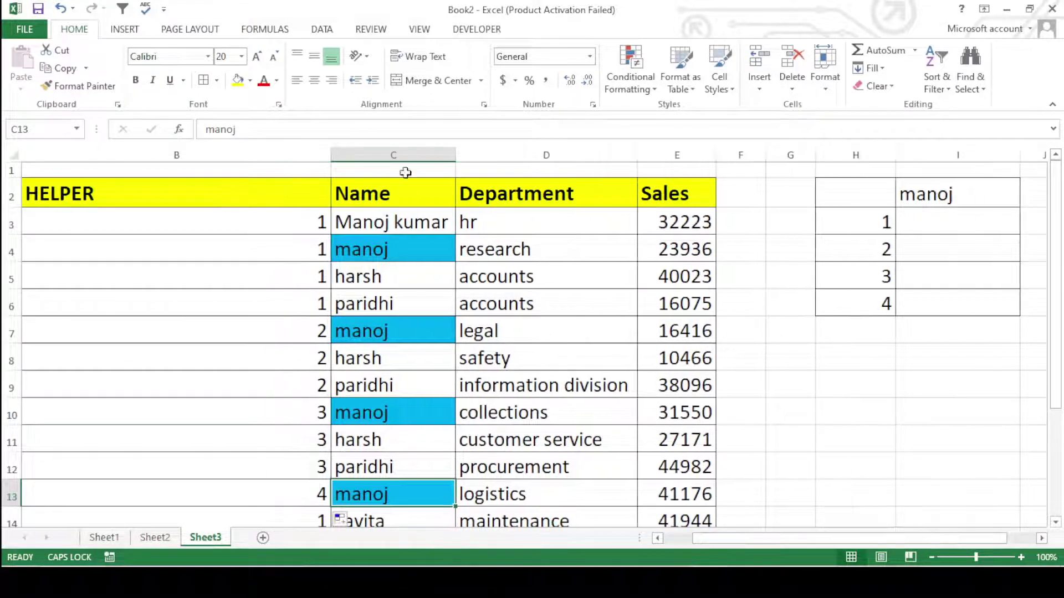
left_click(410, 220)
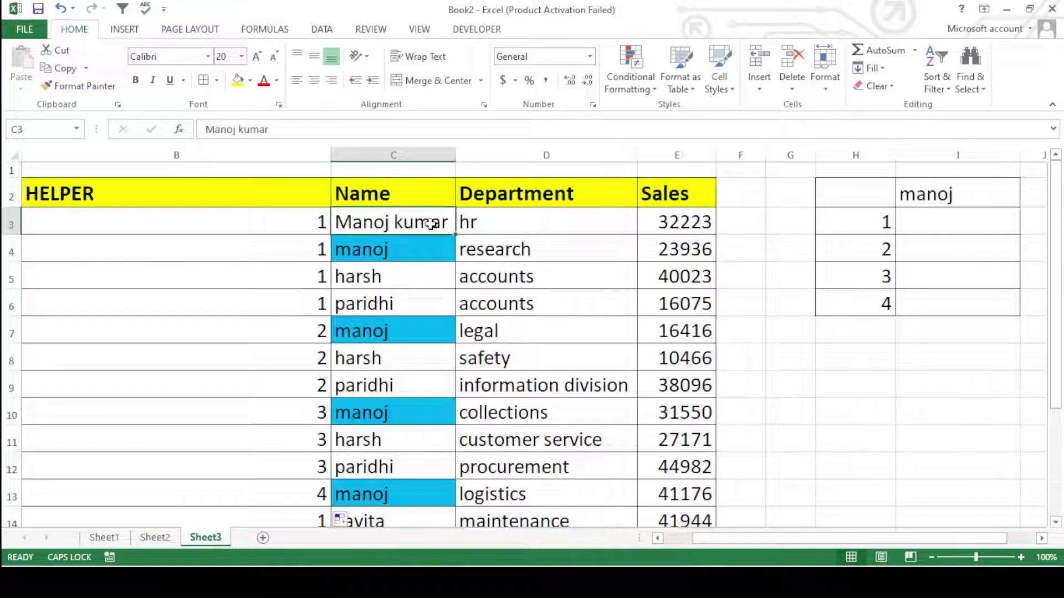
scroll(367, 222, "down", 3)
left_click(381, 348)
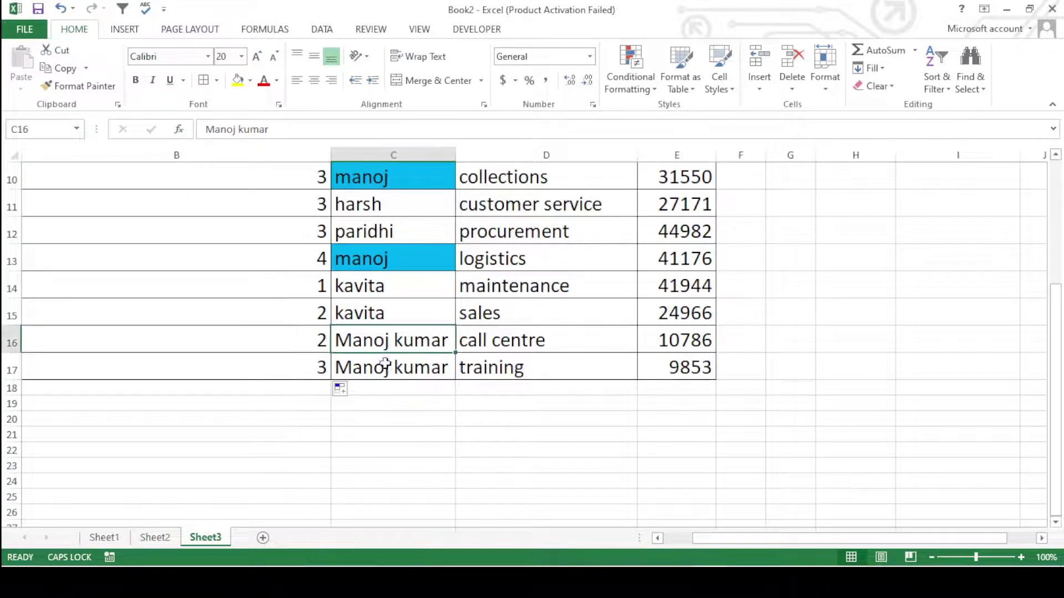
left_click(385, 366)
scroll(365, 382, "up", 3)
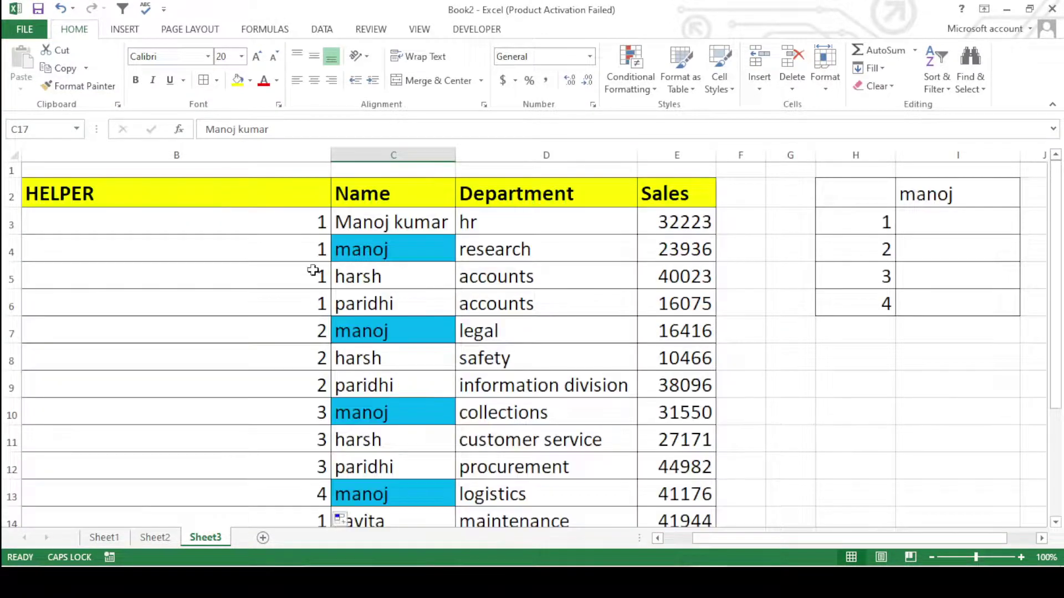
double_click(297, 224)
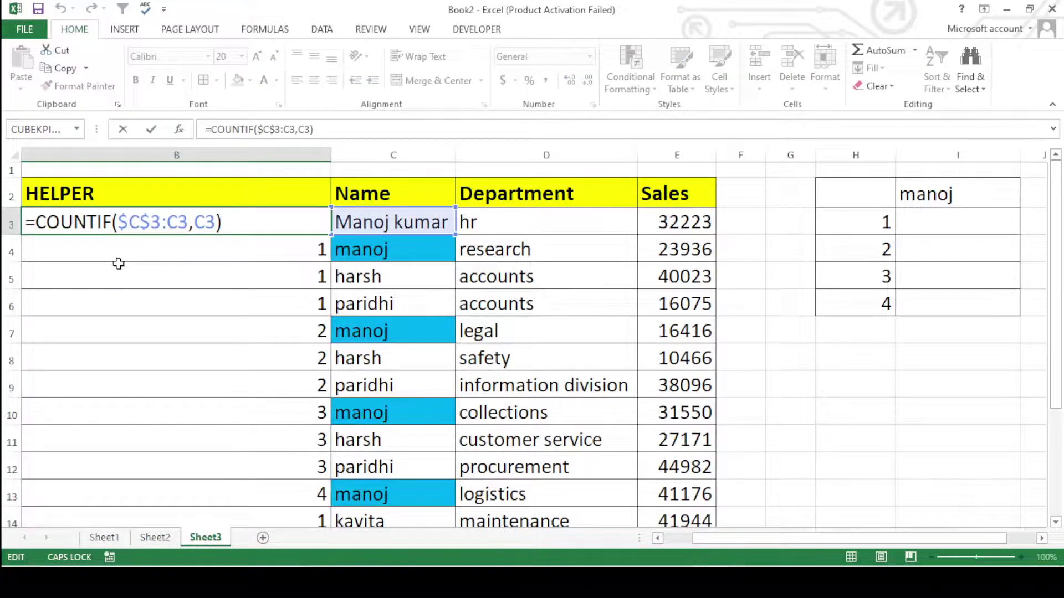
key("Escape")
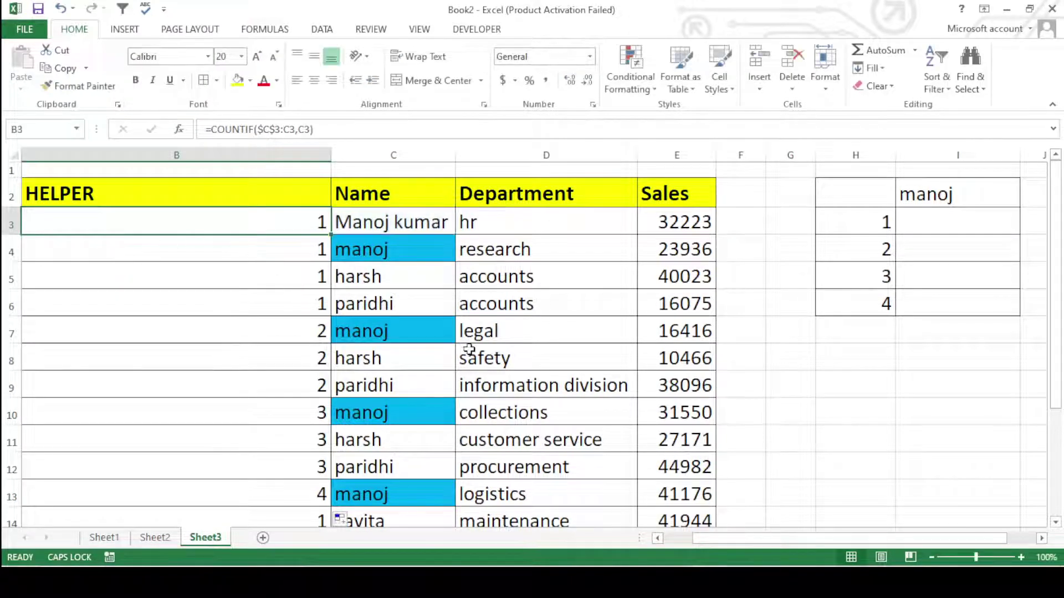
left_click(383, 222)
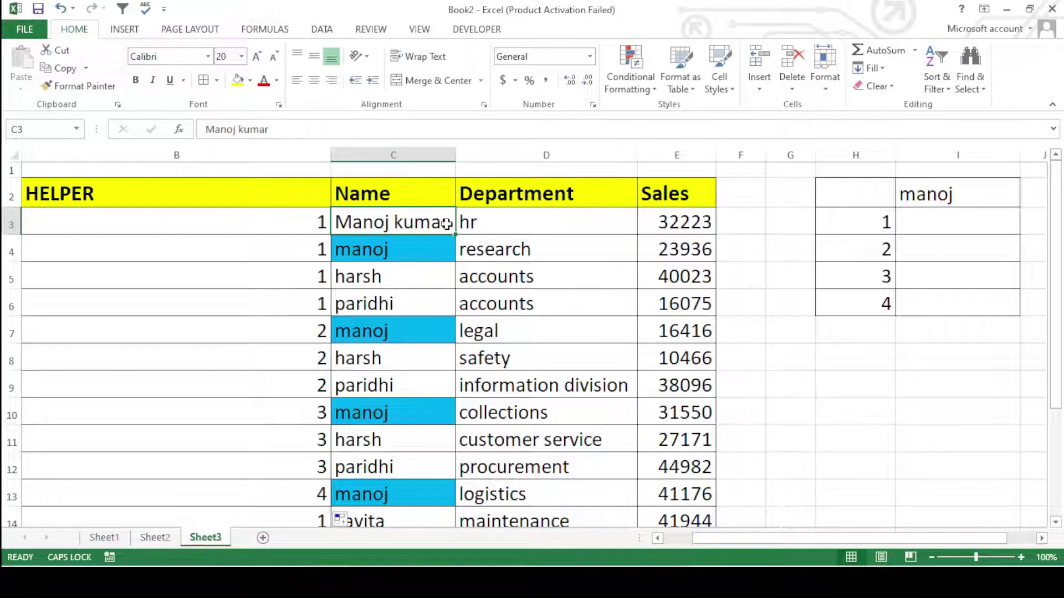
left_click(282, 220)
double_click(254, 220)
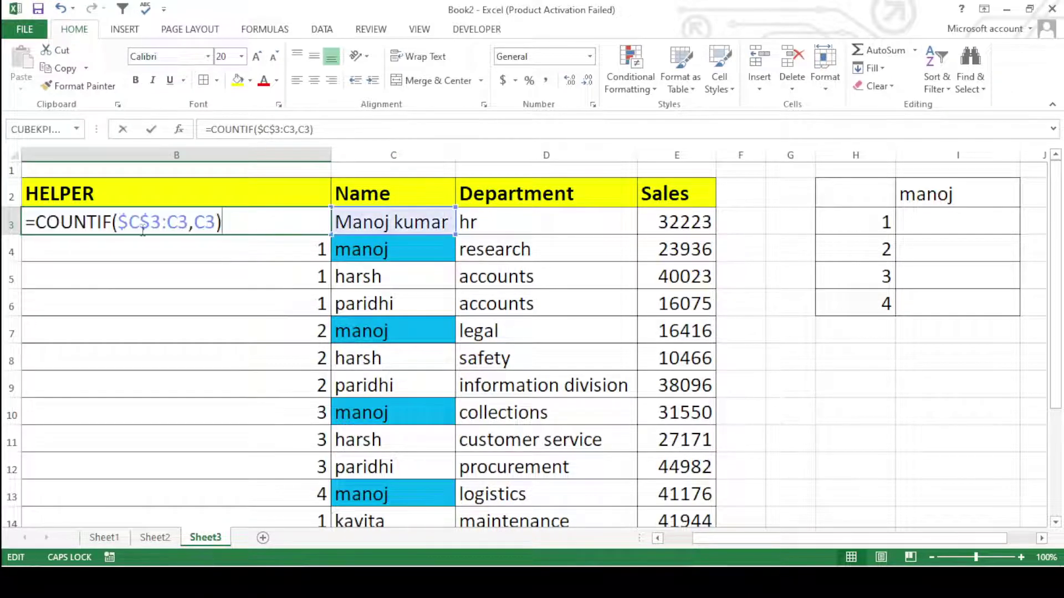
left_click(40, 223)
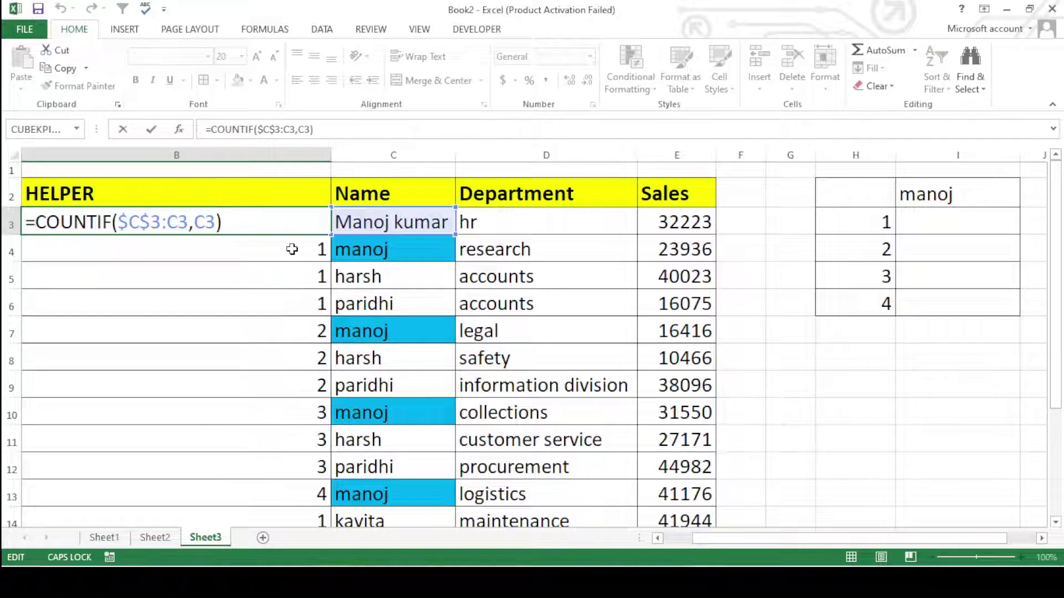
left_click(392, 219)
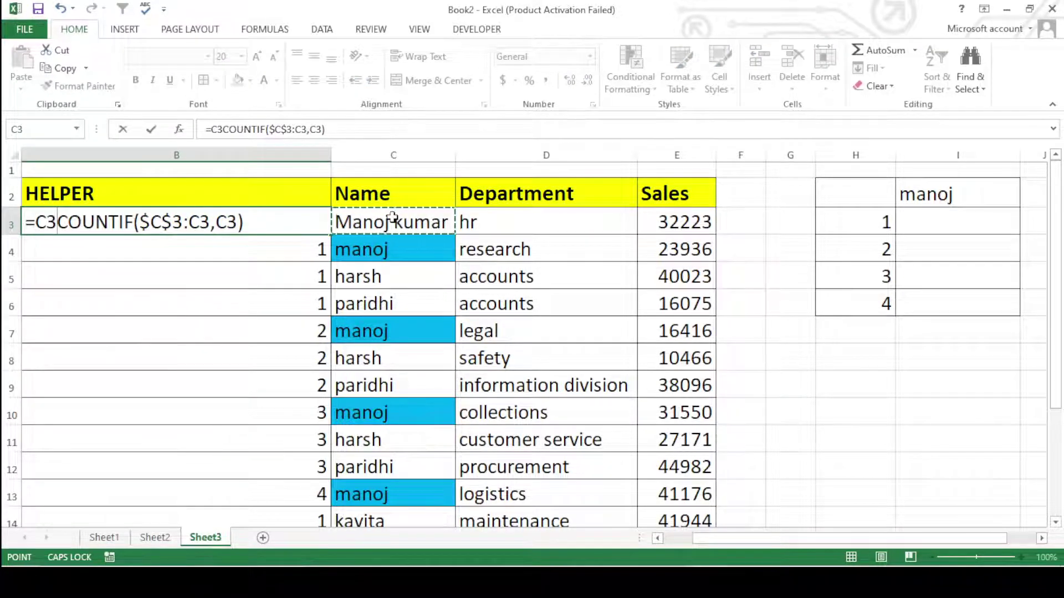
type("&")
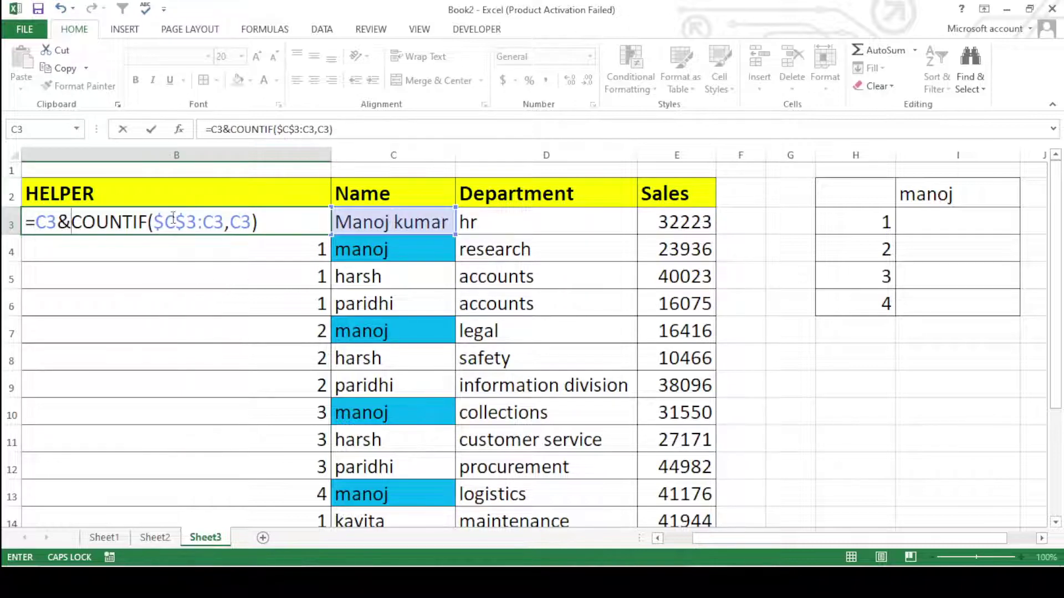
key("Return")
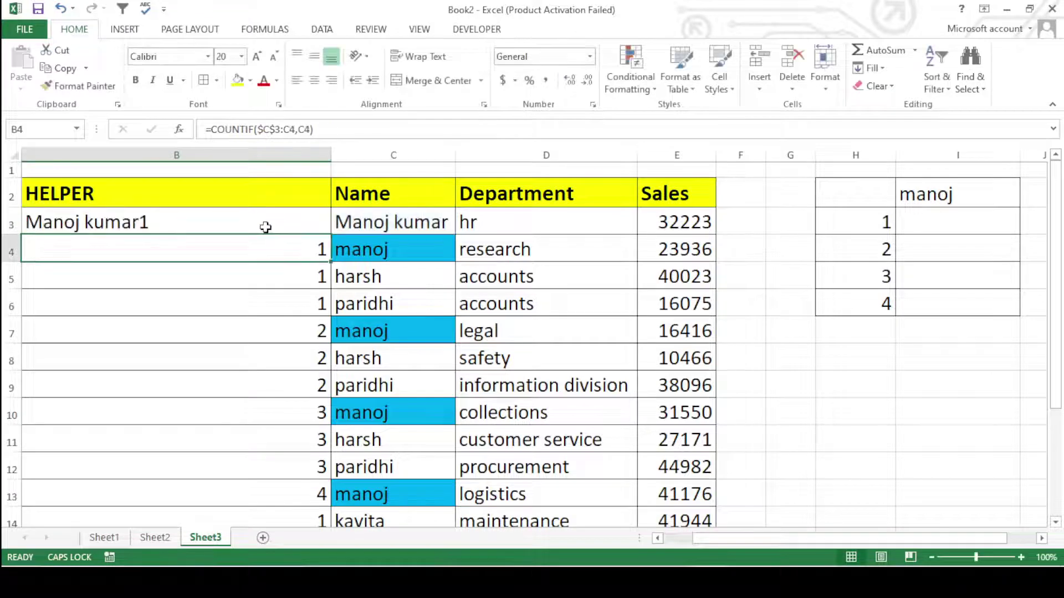
left_click(313, 227)
double_click(330, 236)
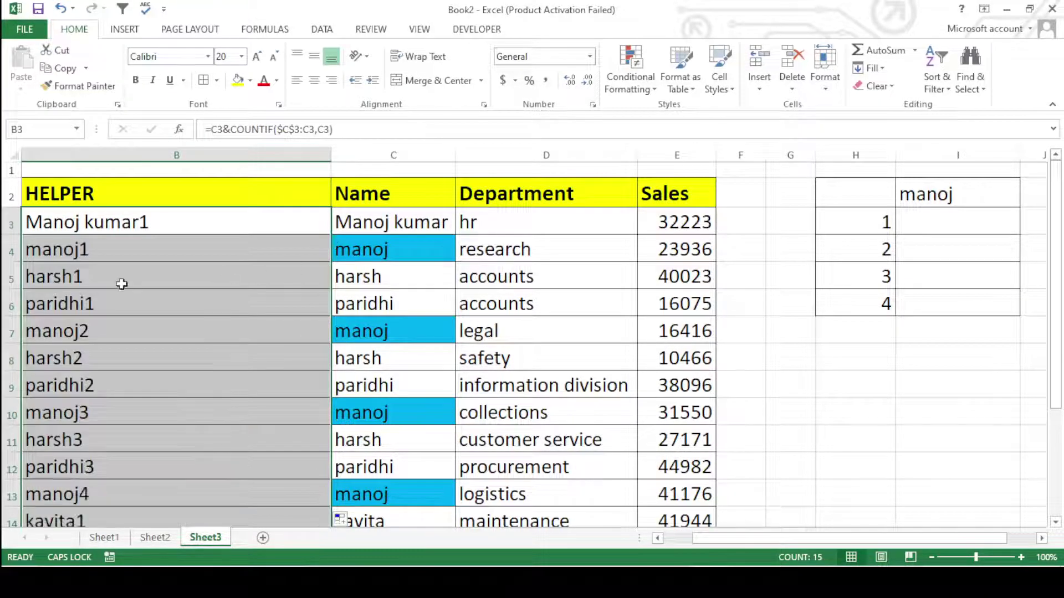
scroll(181, 410, "down", 3)
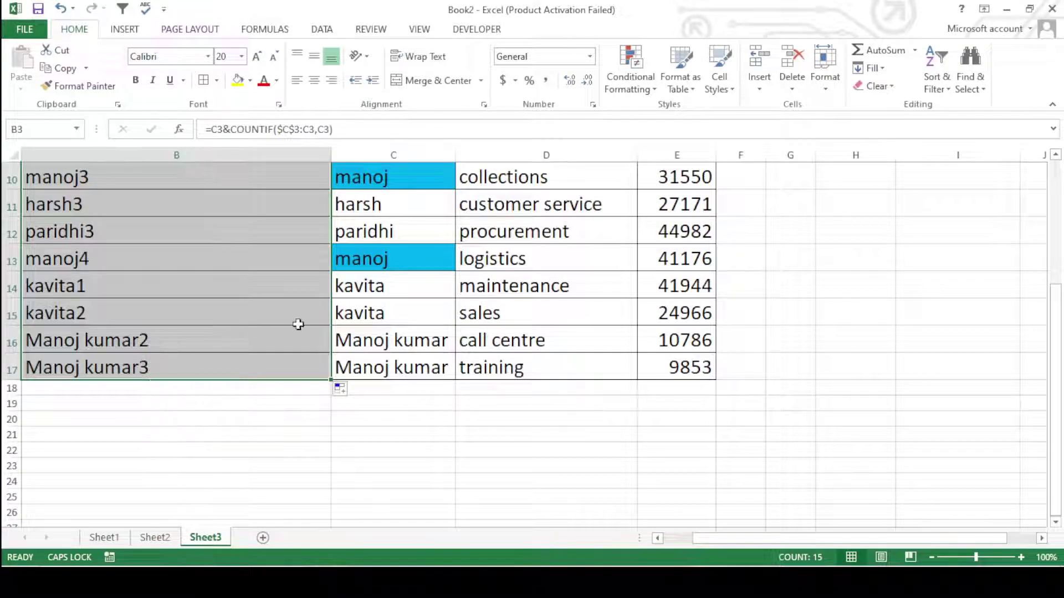
scroll(298, 324, "up", 3)
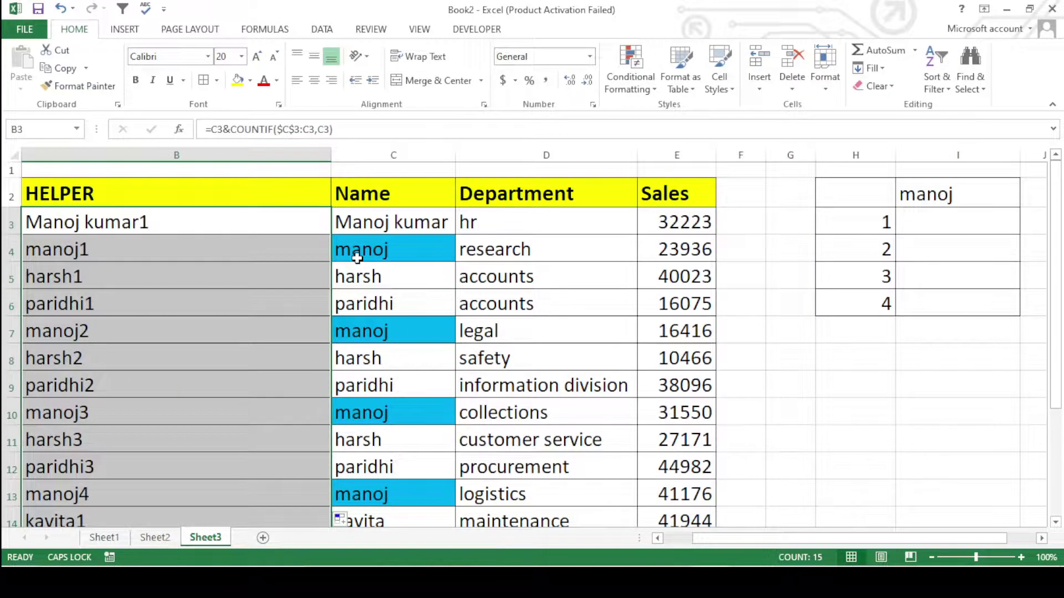
left_click(408, 220)
scroll(396, 404, "down", 2)
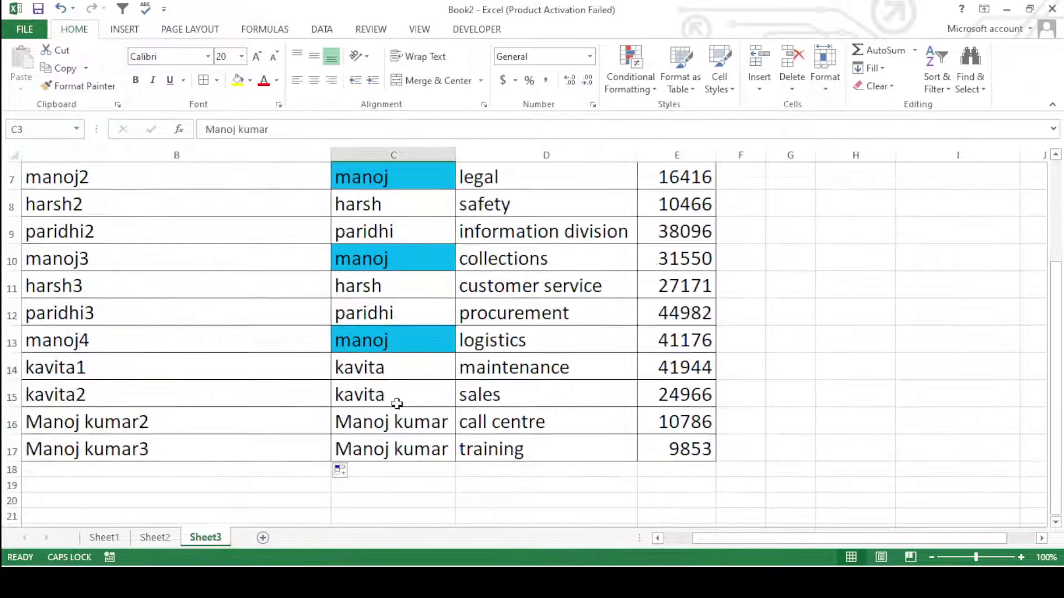
scroll(397, 404, "down", 1)
left_click(386, 368)
scroll(387, 367, "up", 1)
scroll(374, 232, "up", 2)
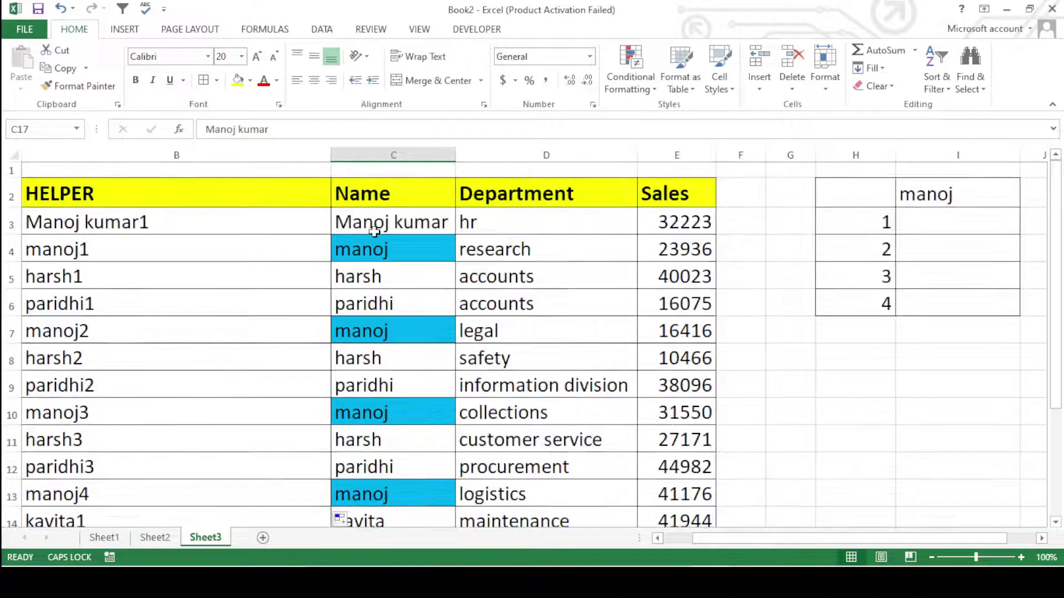
Verify the manoj and harsh keys in rows 4, 5, 8 and 11, and auto-fit column B
left_click(388, 250)
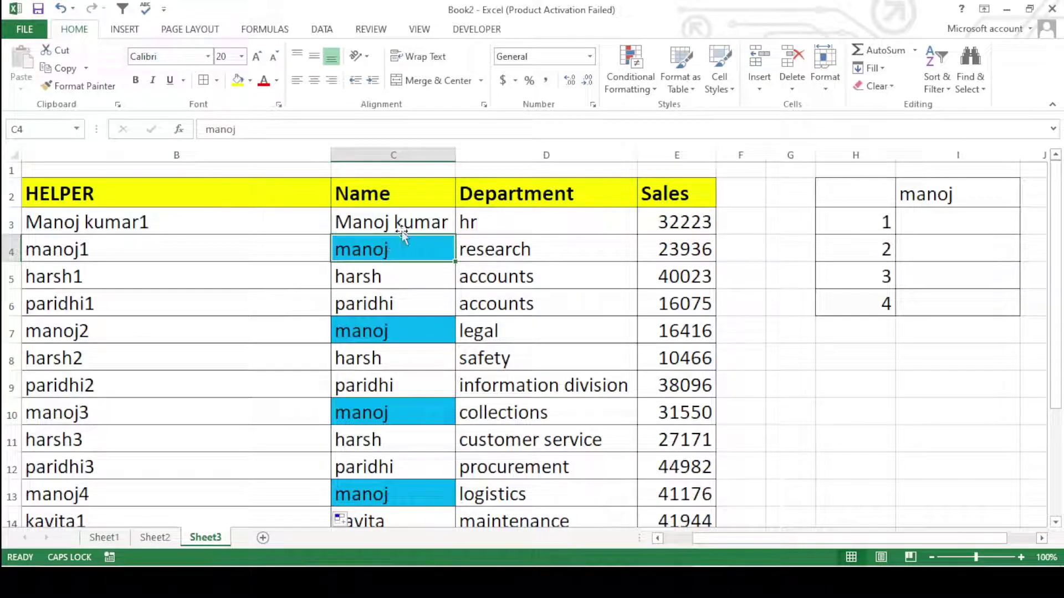
left_click(376, 280)
left_click(382, 360)
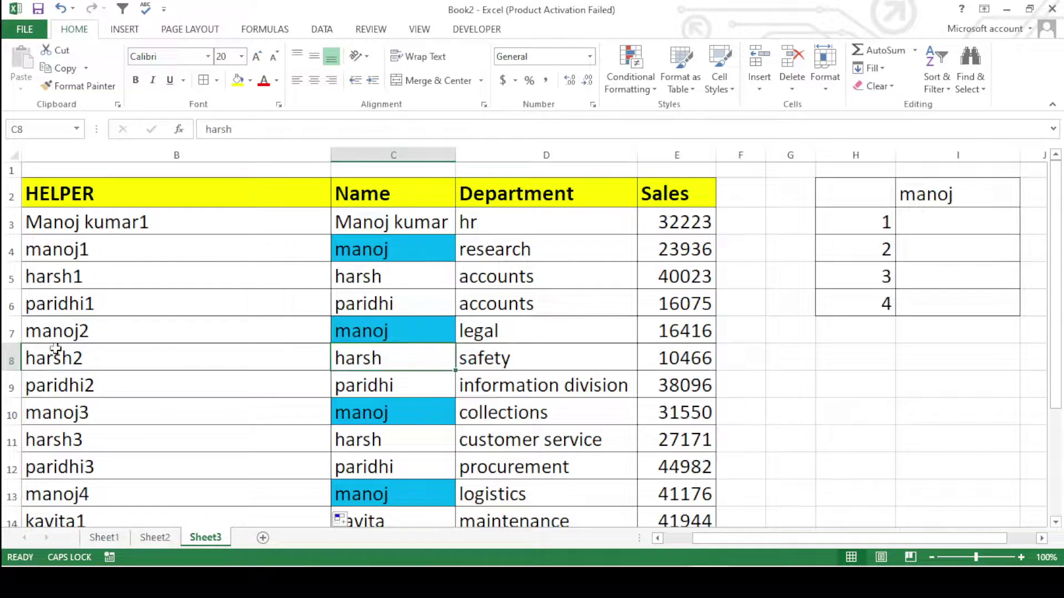
left_click(387, 443)
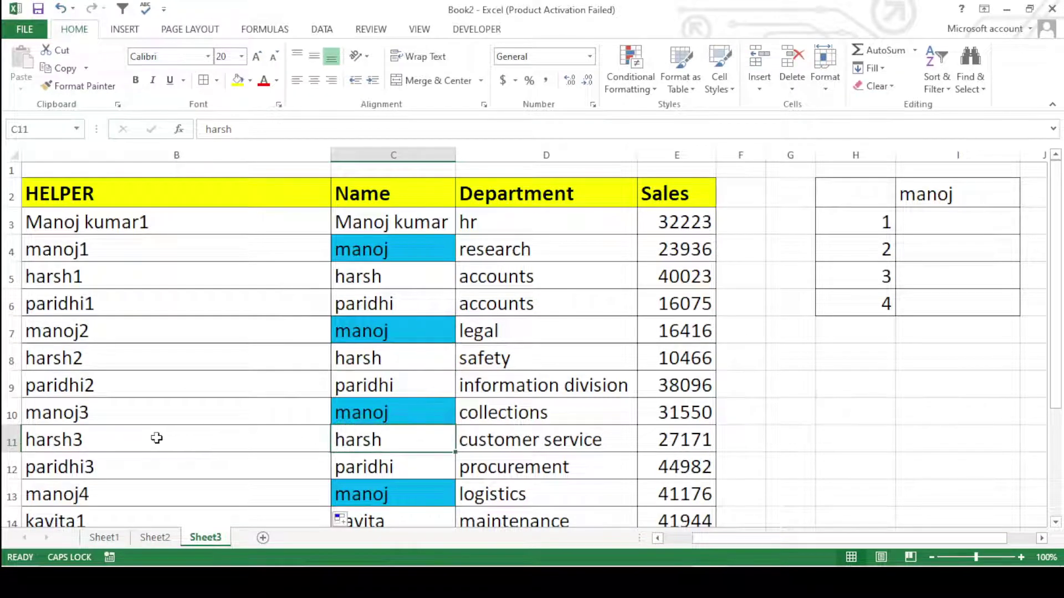
double_click(331, 155)
Set the I2 name dropdown to harsh
left_click(685, 414)
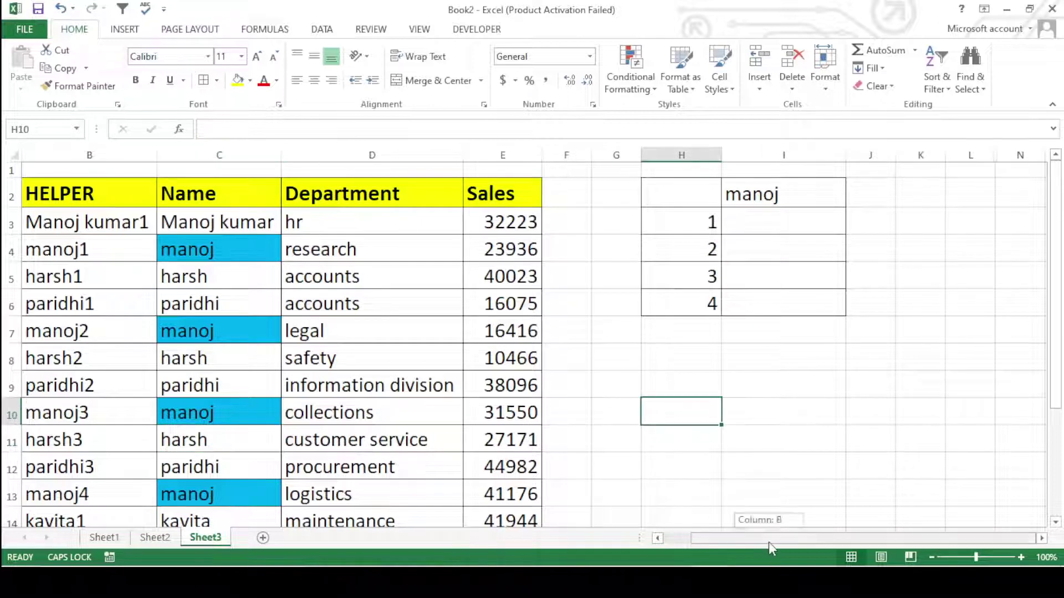
left_click_drag(769, 542, 677, 539)
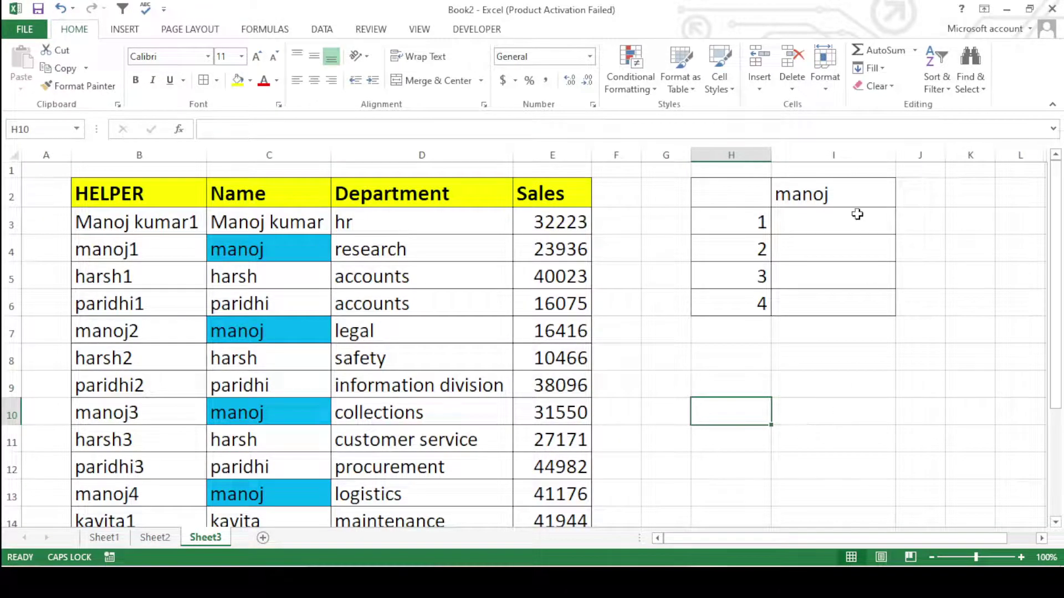
left_click(871, 186)
left_click(821, 392)
left_click(868, 195)
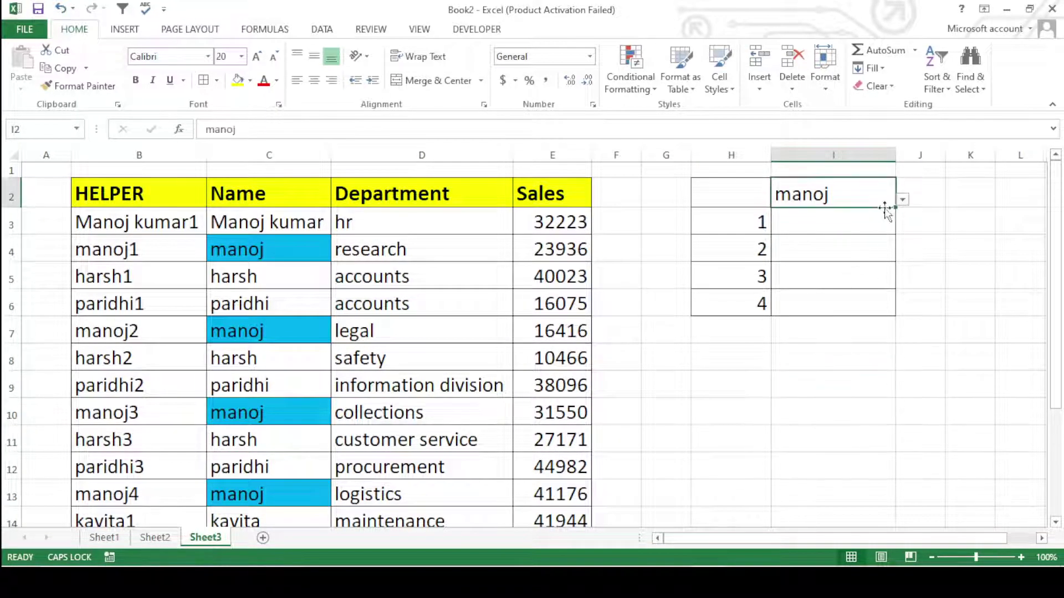
left_click(902, 199)
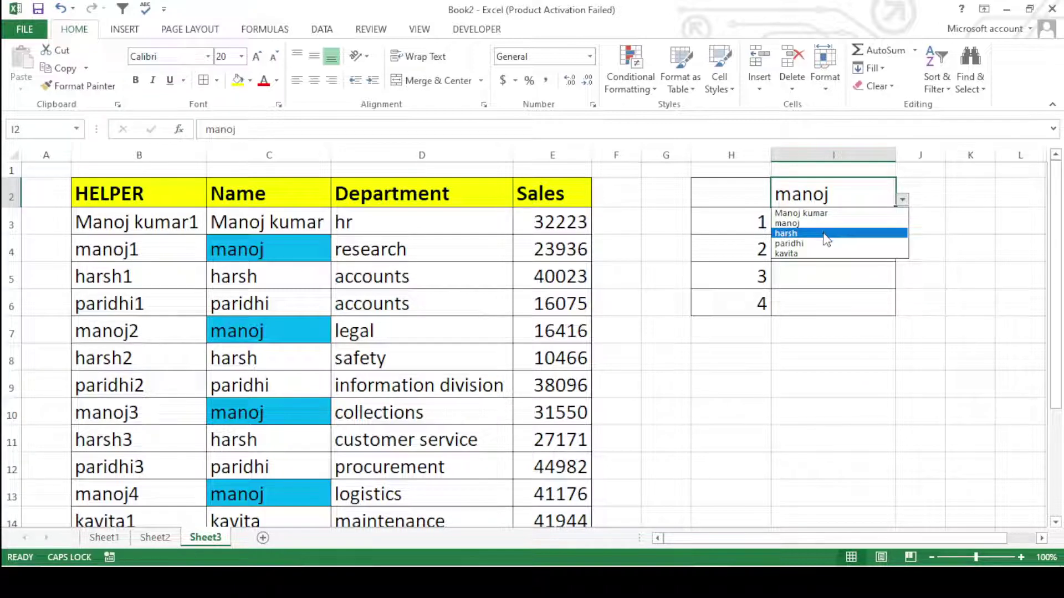
left_click(825, 233)
left_click(807, 404)
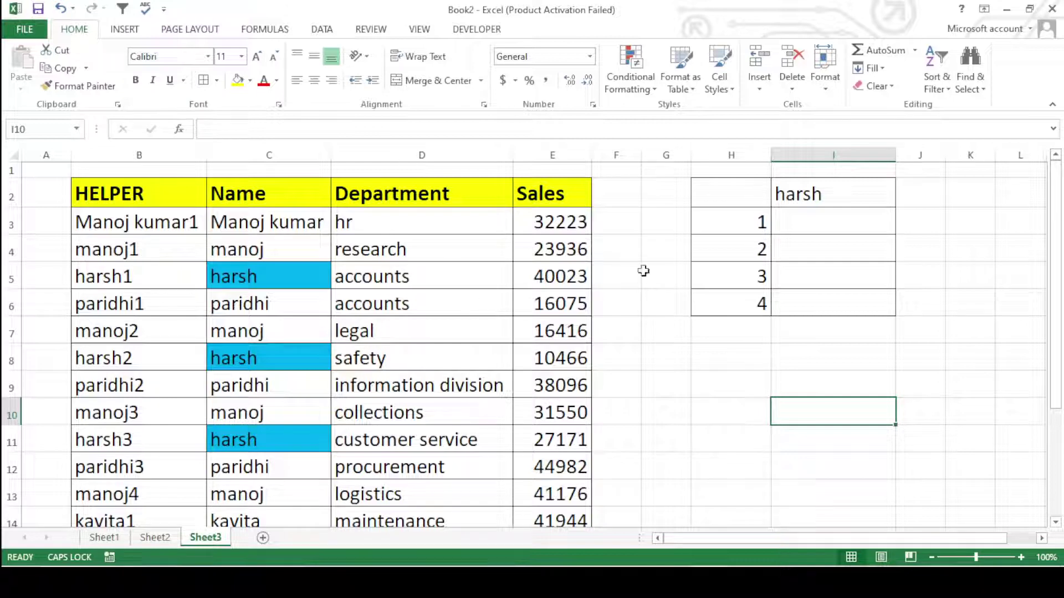
left_click(830, 223)
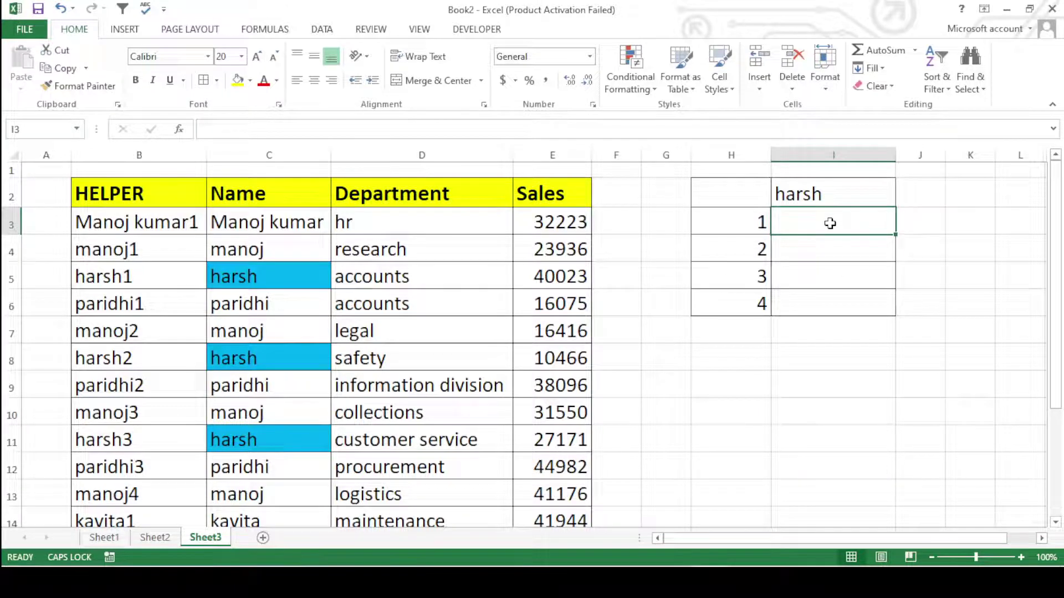
Start I3's formula as =VLOOKUP($I$2&H3, joining the chosen name with H3's number
type("=VLO")
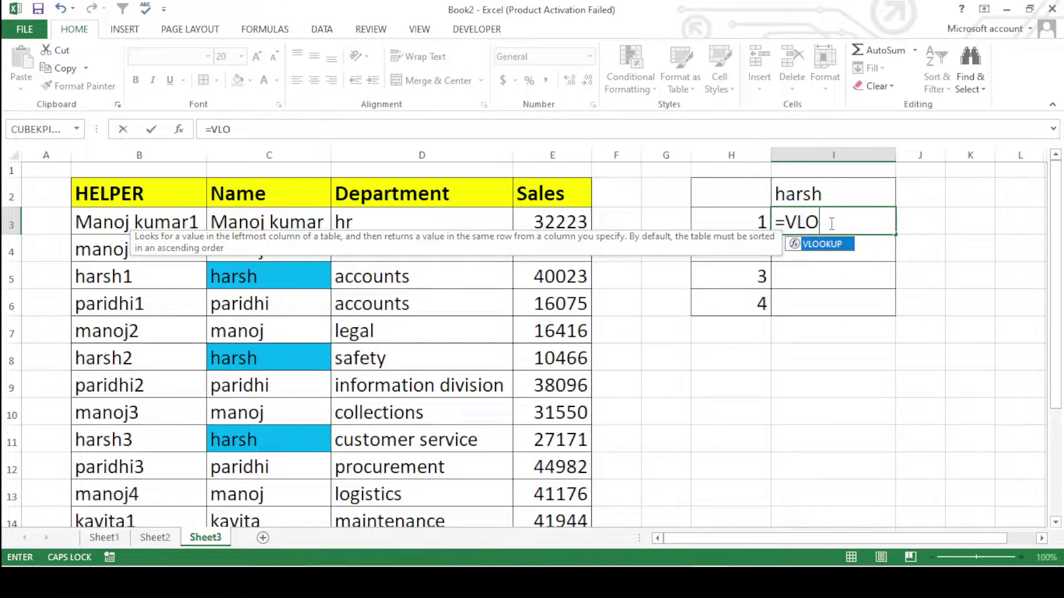
type("K")
key("BackSpace")
double_click(805, 246)
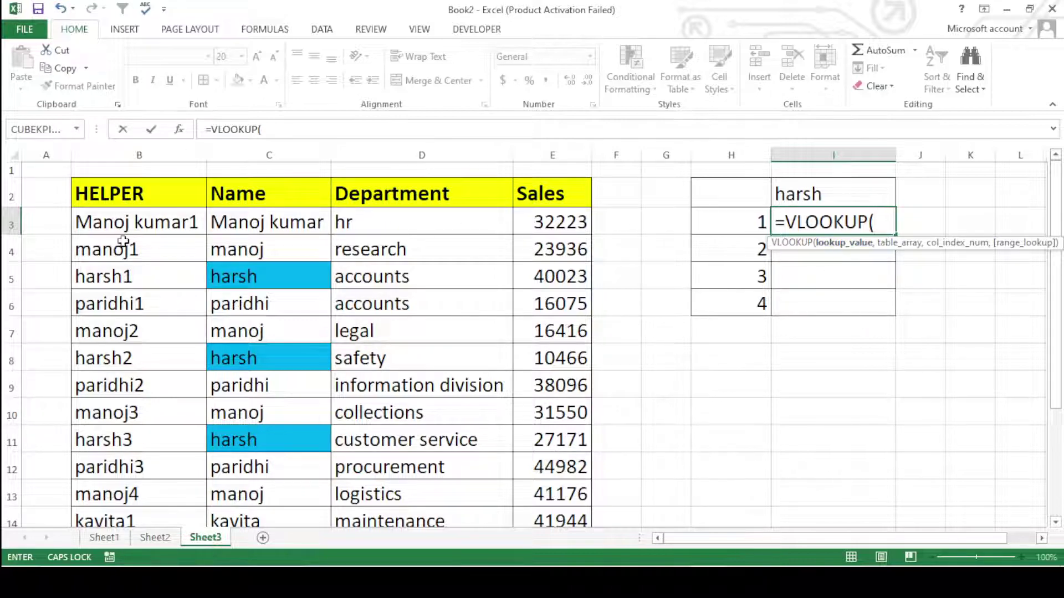
left_click(818, 195)
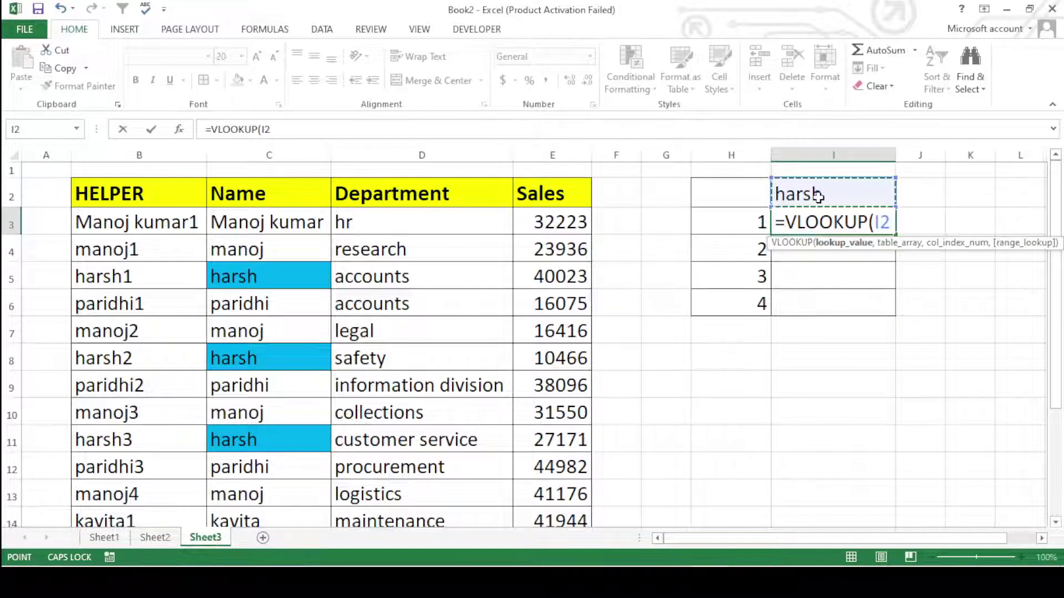
key("F4")
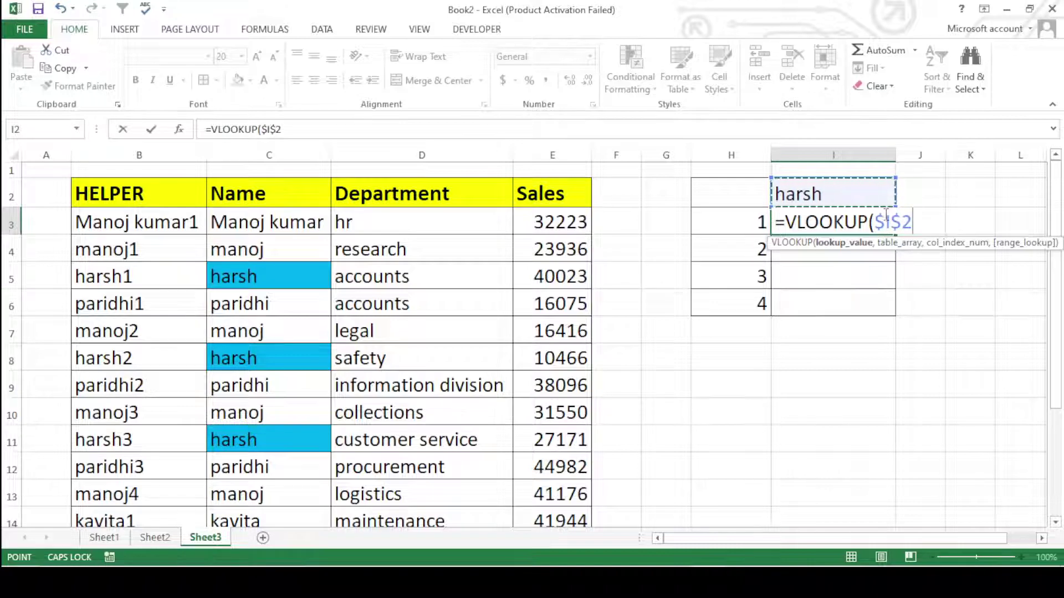
type("&")
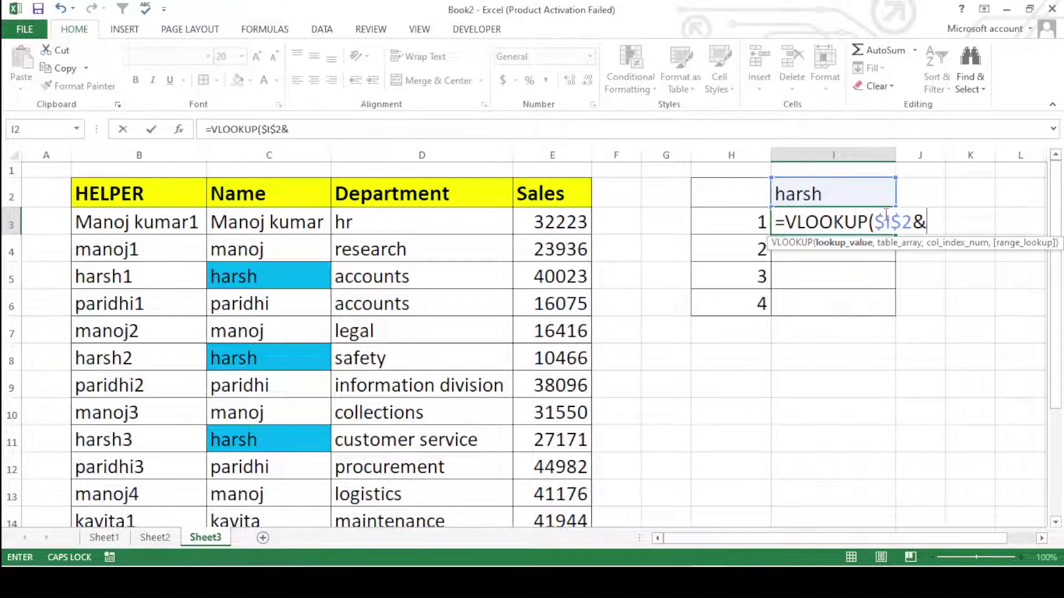
left_click(739, 219)
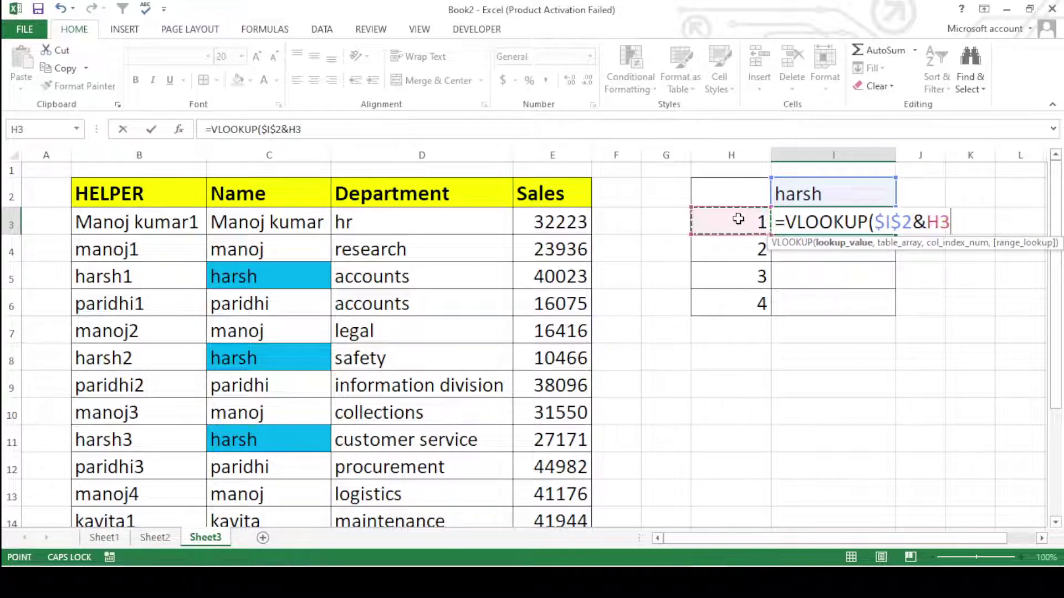
type(",")
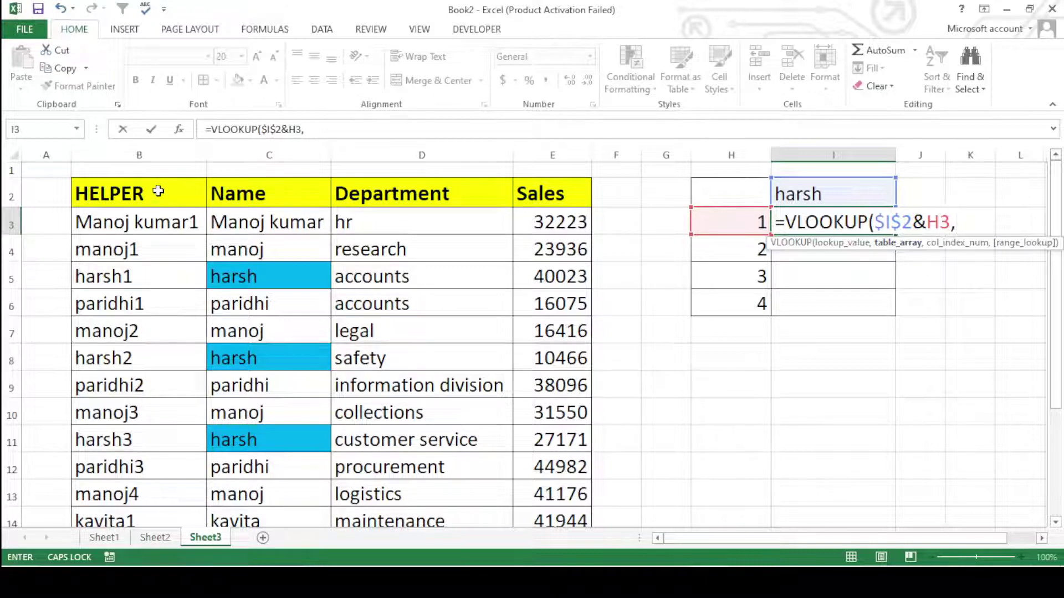
Complete the lookup with table $B$2:$E$17, column 4 and exact match FALSE
mouse_move(158, 192)
left_mouse_down()
mouse_move(545, 564)
mouse_move(565, 510)
mouse_move(560, 399)
left_mouse_up()
scroll(476, 327, "up", 3)
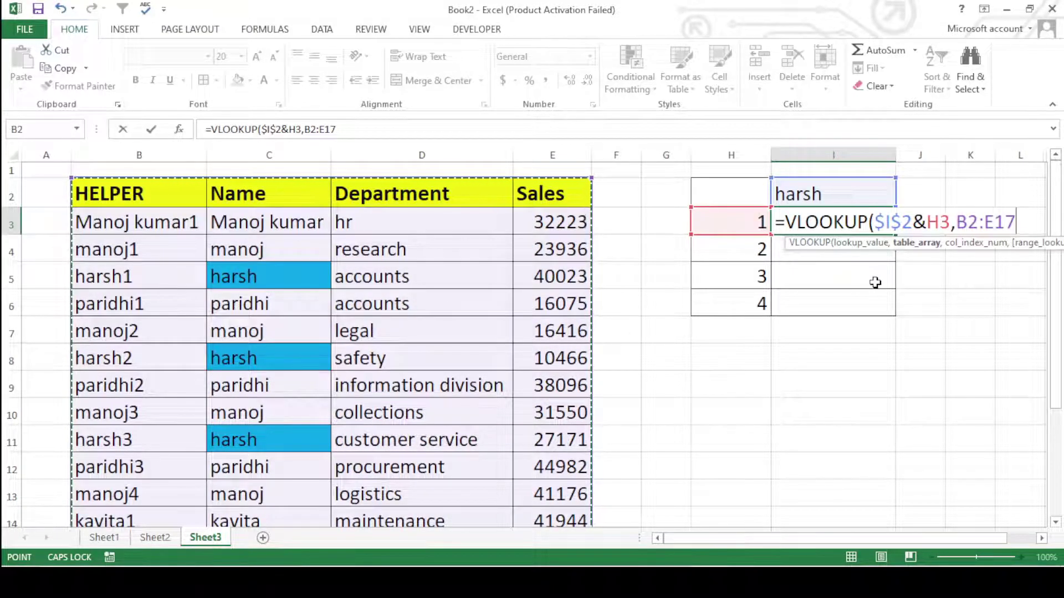
key("F4")
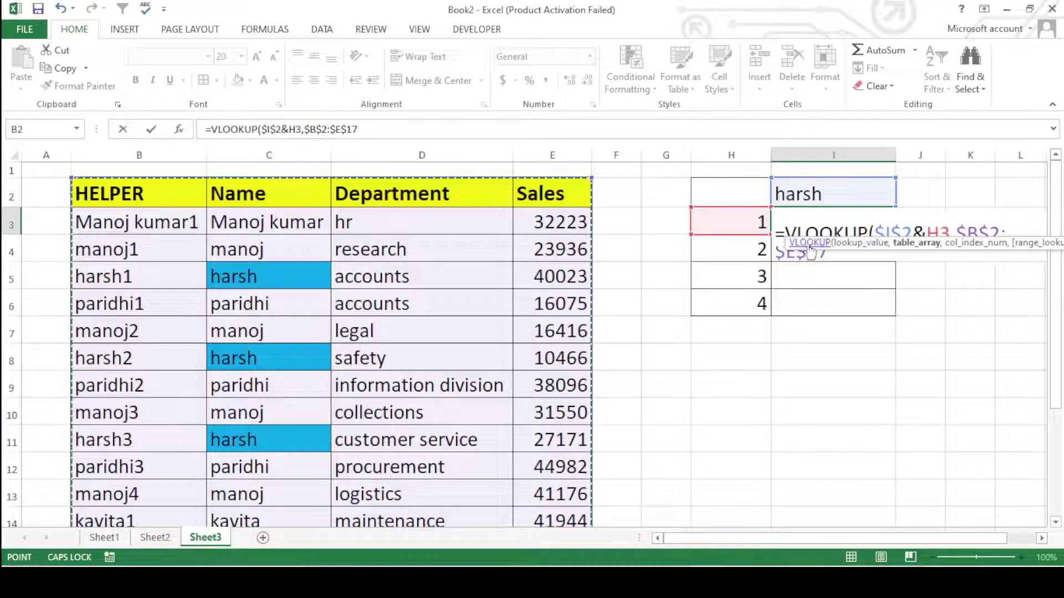
left_click(839, 256)
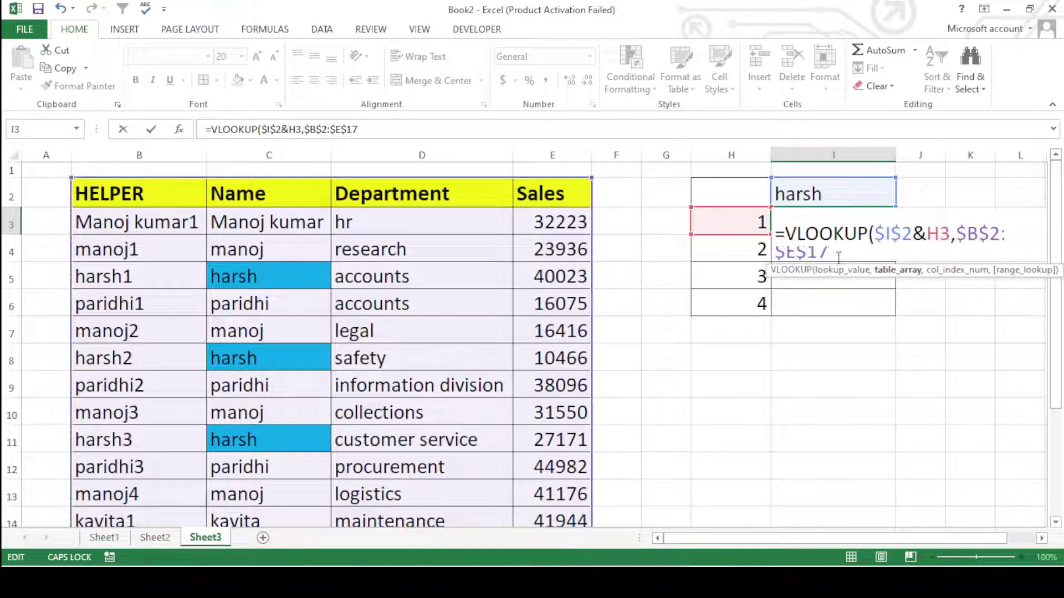
left_click(398, 130)
type(",4")
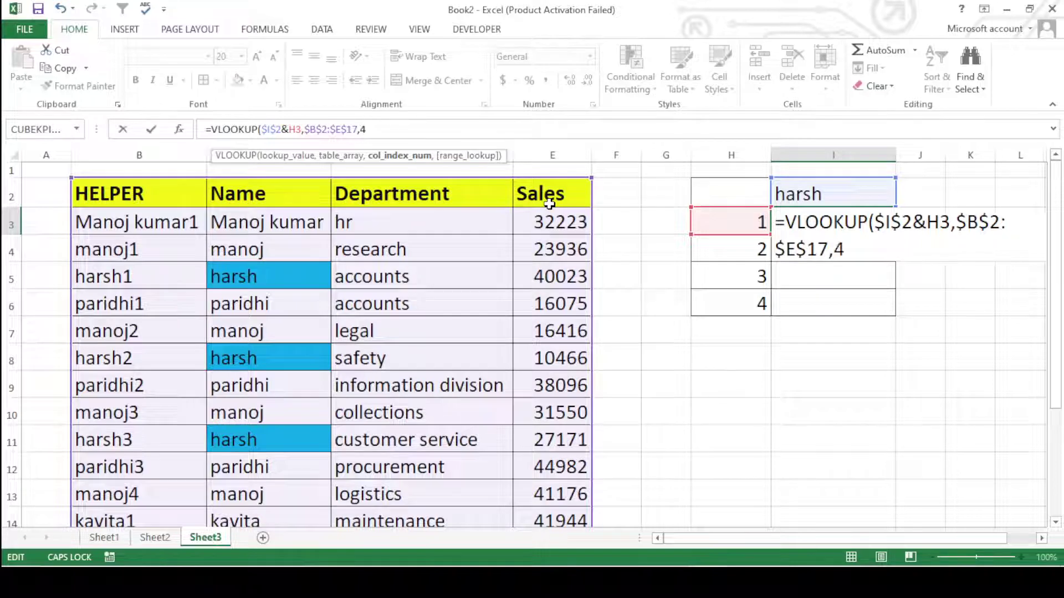
type(",")
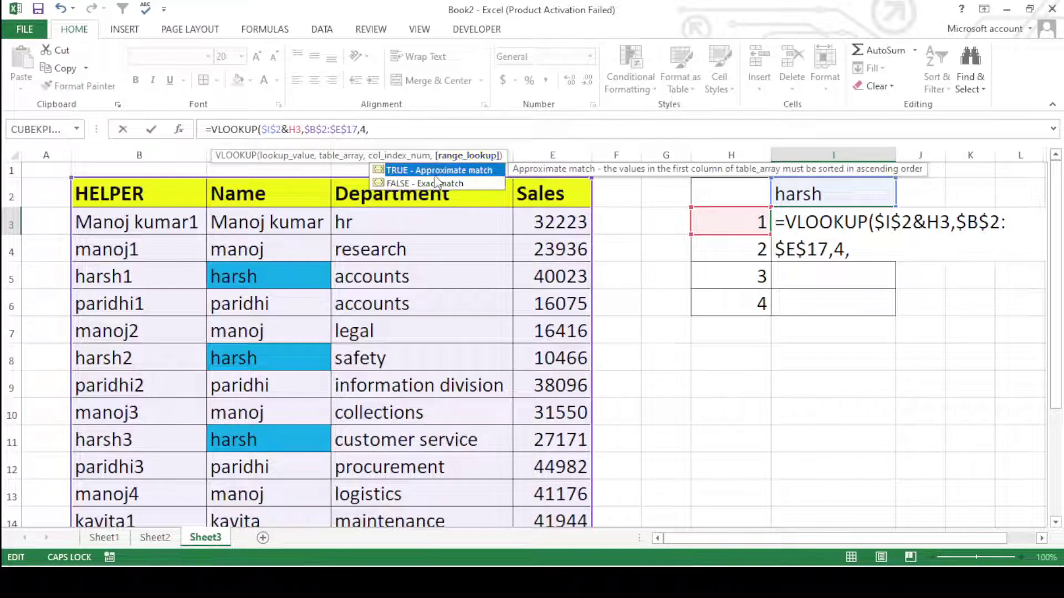
left_click(438, 185)
double_click(438, 185)
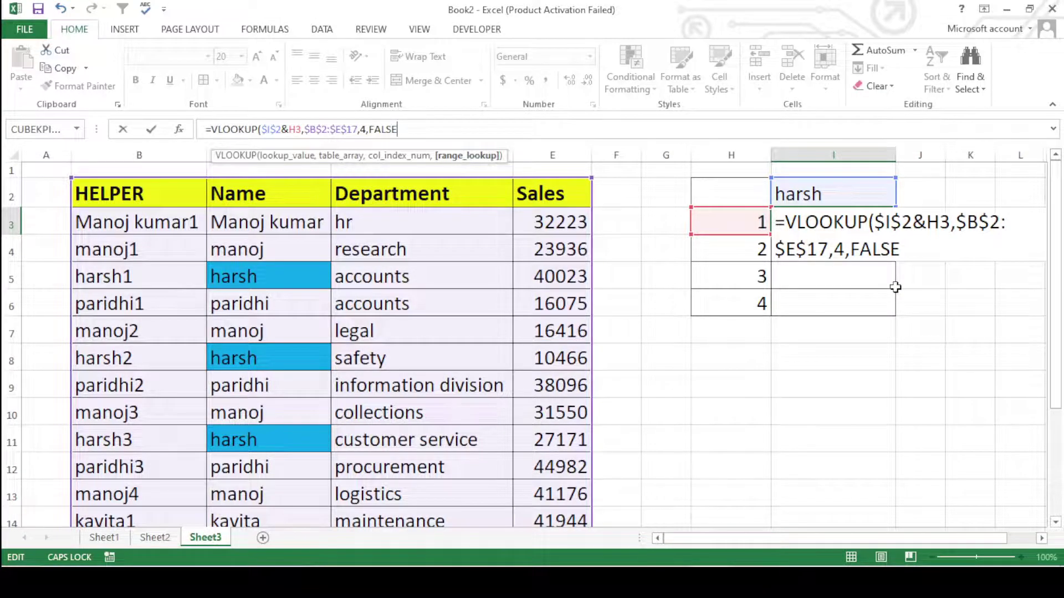
Enter the I3 lookup and confirm it returns harsh's sales of 40023
key("Return")
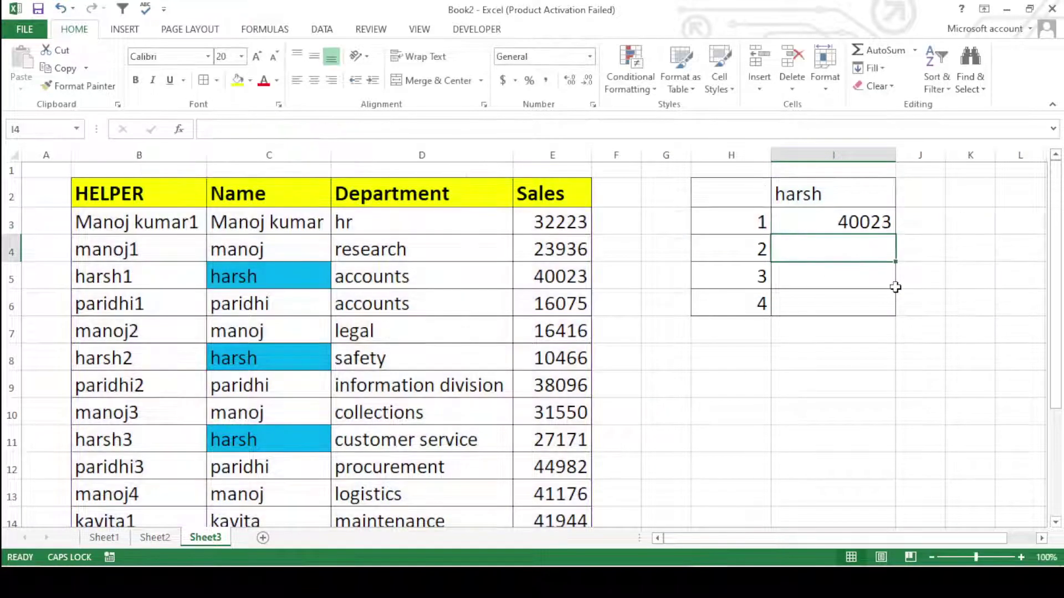
left_click(824, 202)
left_click(783, 224)
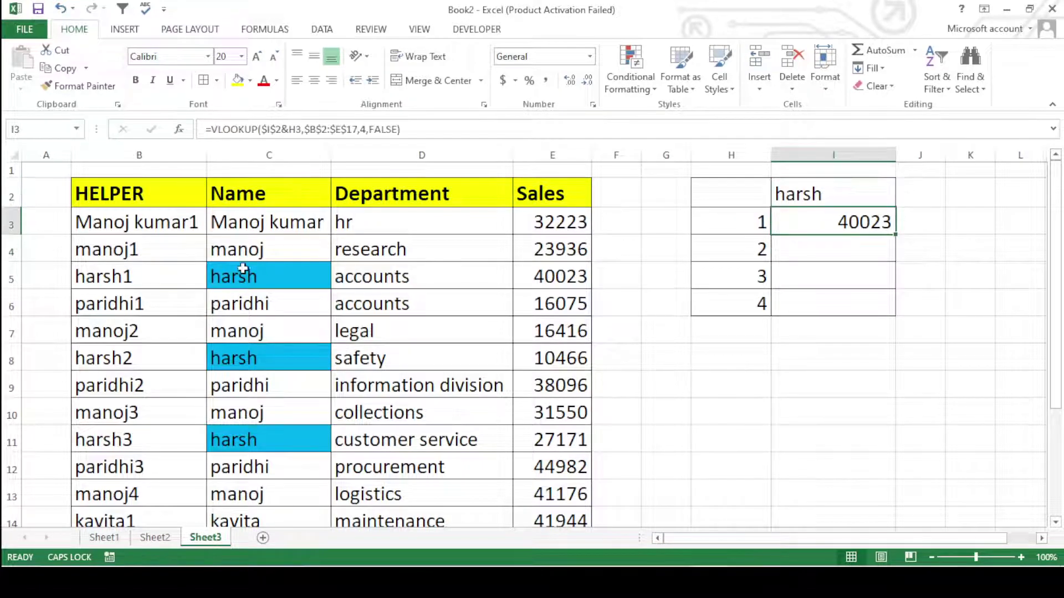
left_click(223, 285)
left_click(571, 278)
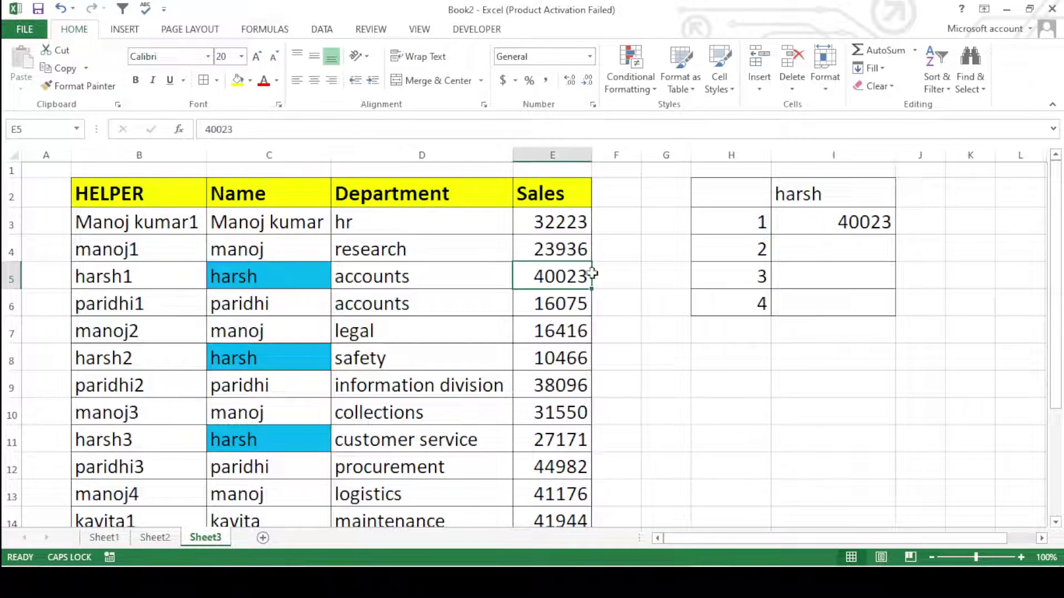
Copy the lookup down to I6 and verify the I4 result matches sales 10466 and 27171
left_click(878, 223)
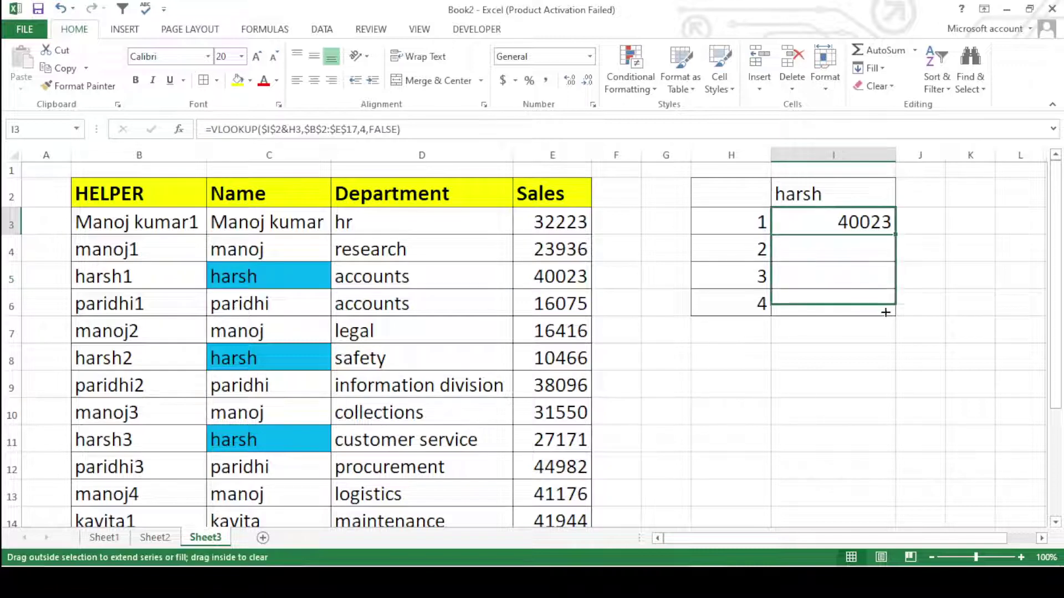
left_click_drag(897, 235, 887, 313)
left_click(834, 377)
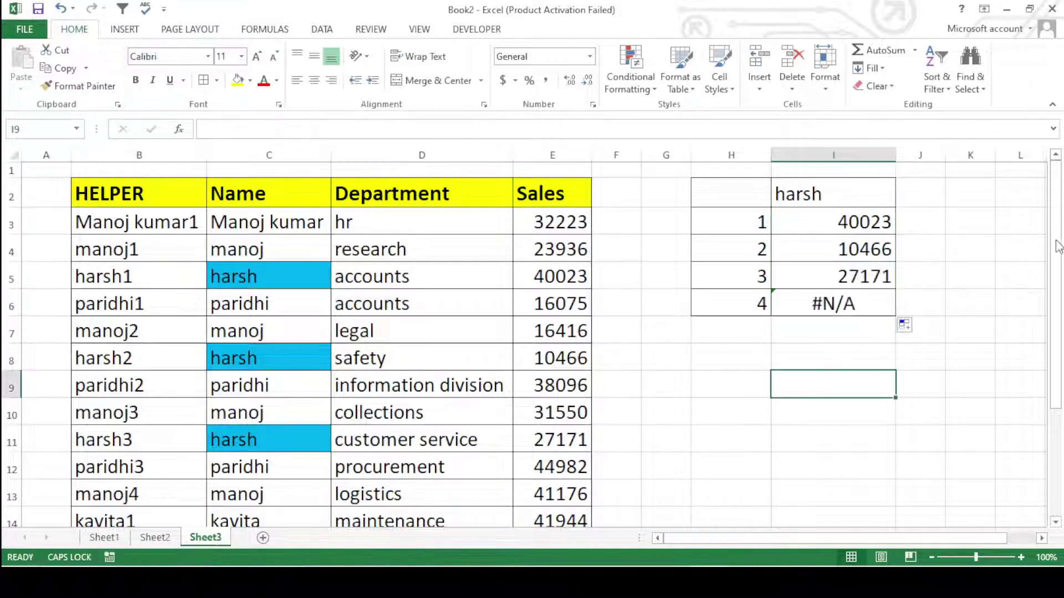
left_click(853, 250)
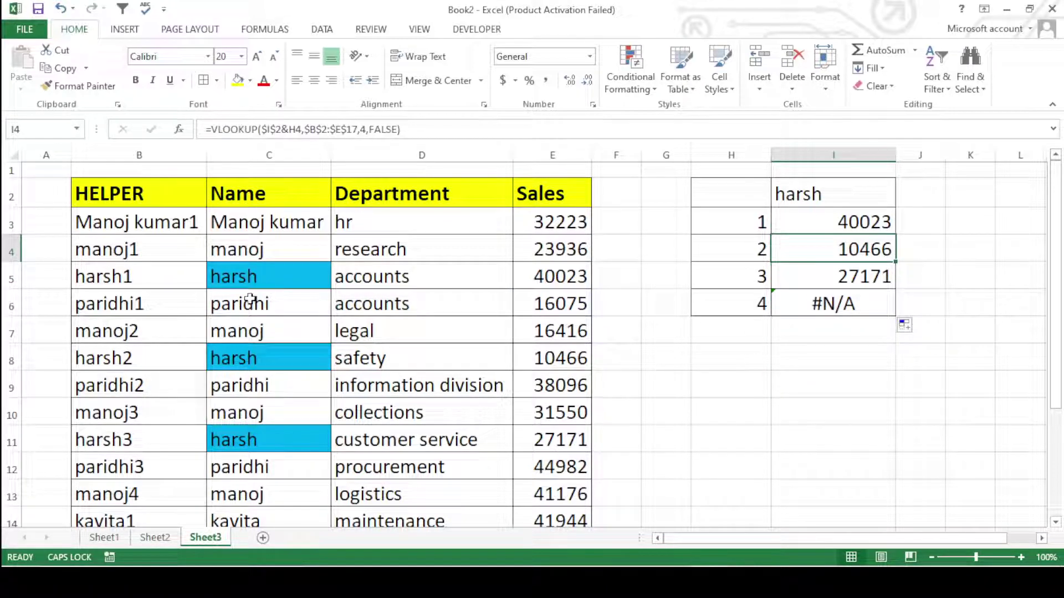
left_click(569, 361)
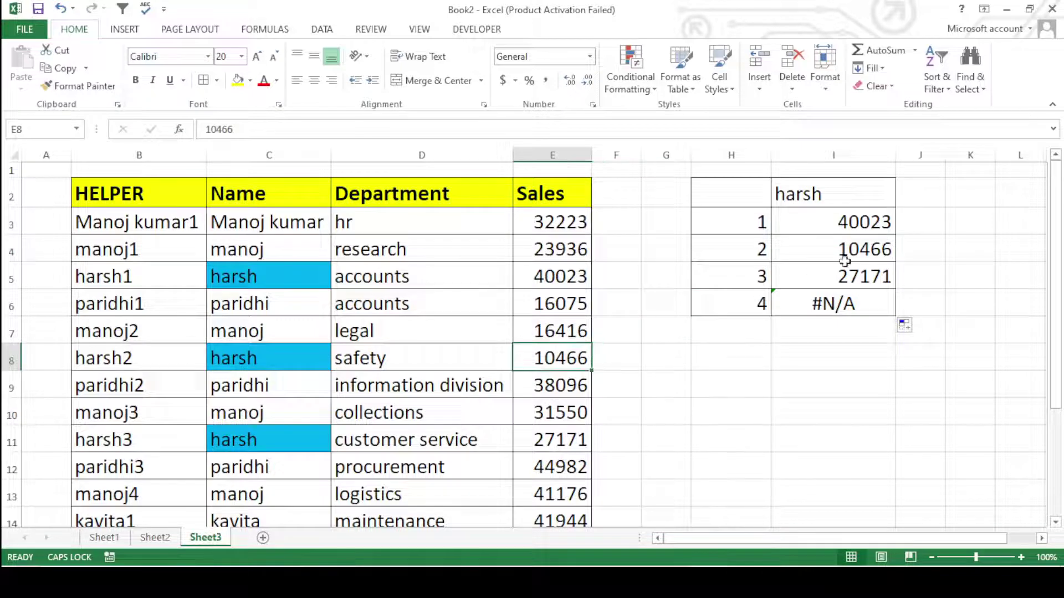
left_click(557, 449)
Inspect the copied formulas in I5 and I6, the last one returning #N/A
left_click(867, 277)
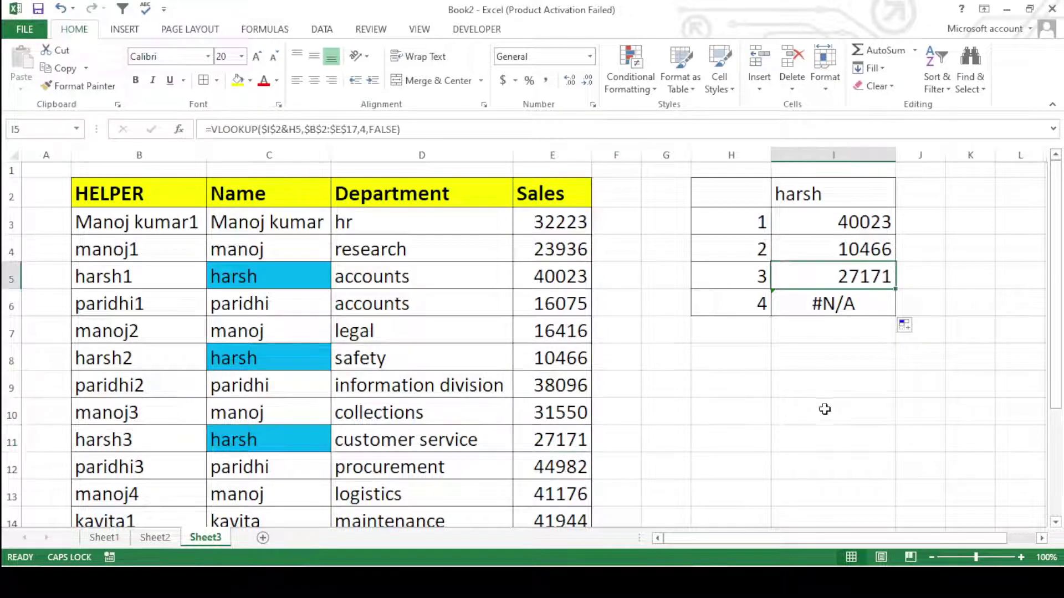
left_click(820, 389)
left_click(837, 302)
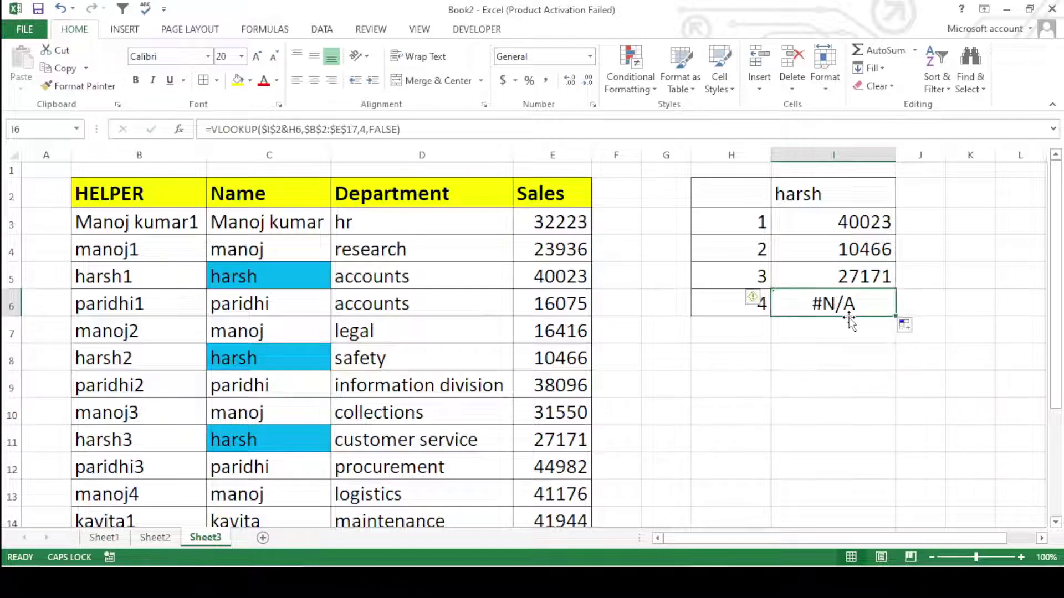
left_click(831, 383)
scroll(432, 388, "down", 2)
scroll(378, 409, "down", 1)
scroll(378, 408, "up", 3)
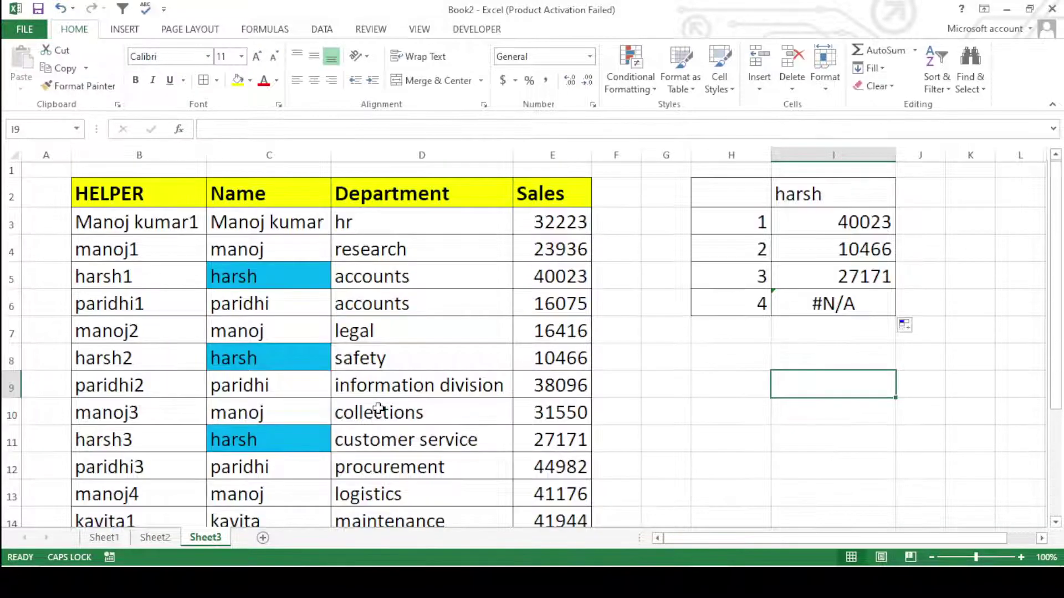
left_click(787, 470)
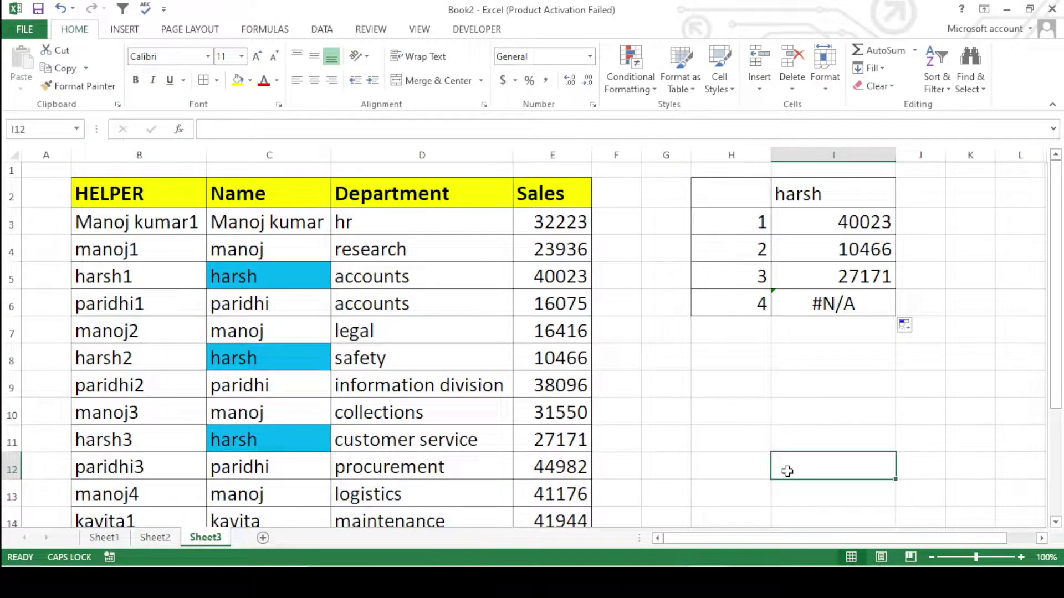
left_click(836, 302)
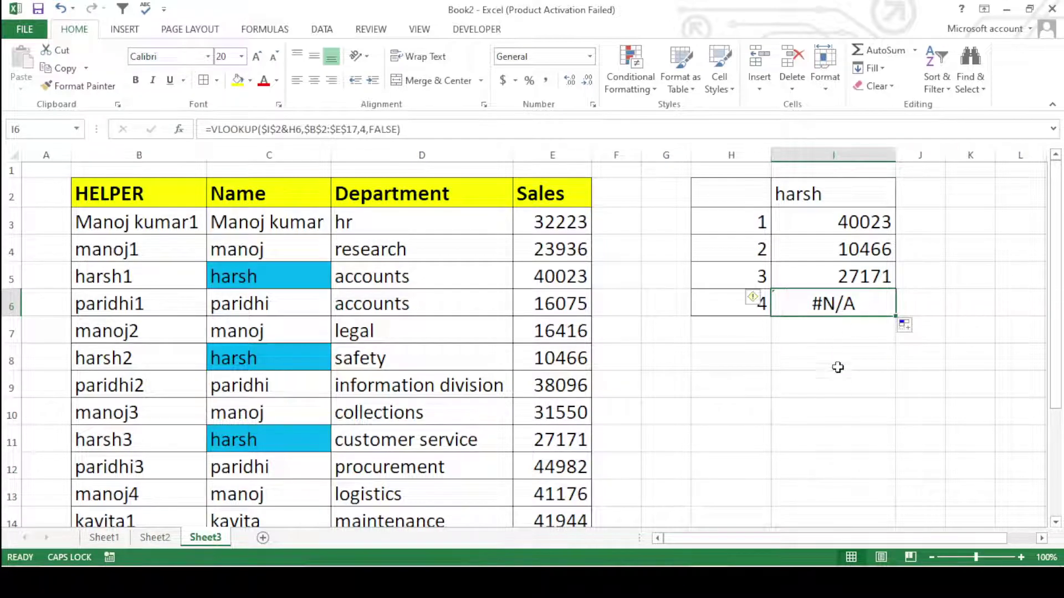
left_click(826, 375)
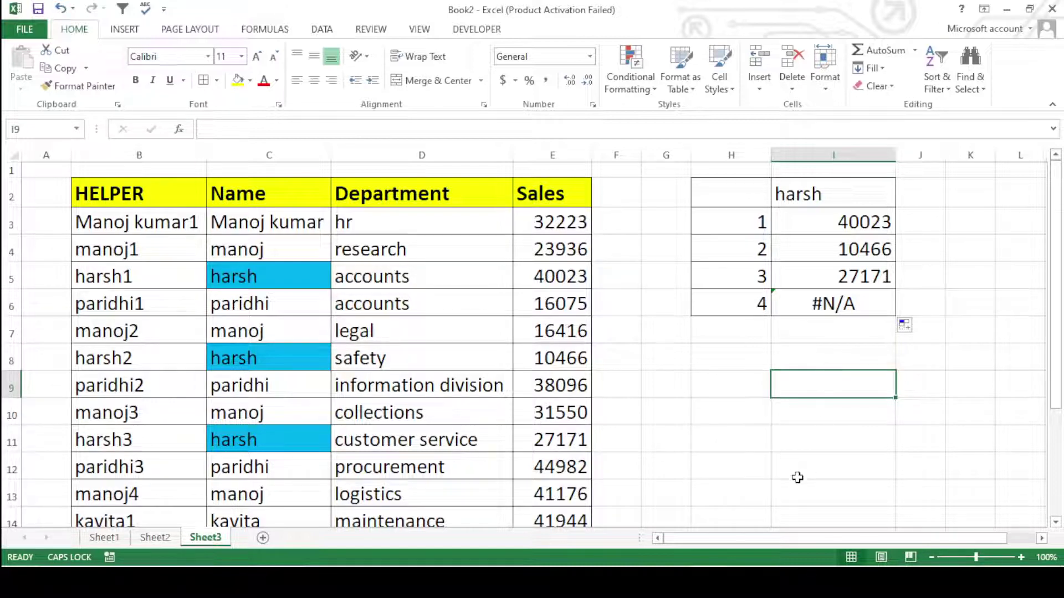
left_click(804, 232)
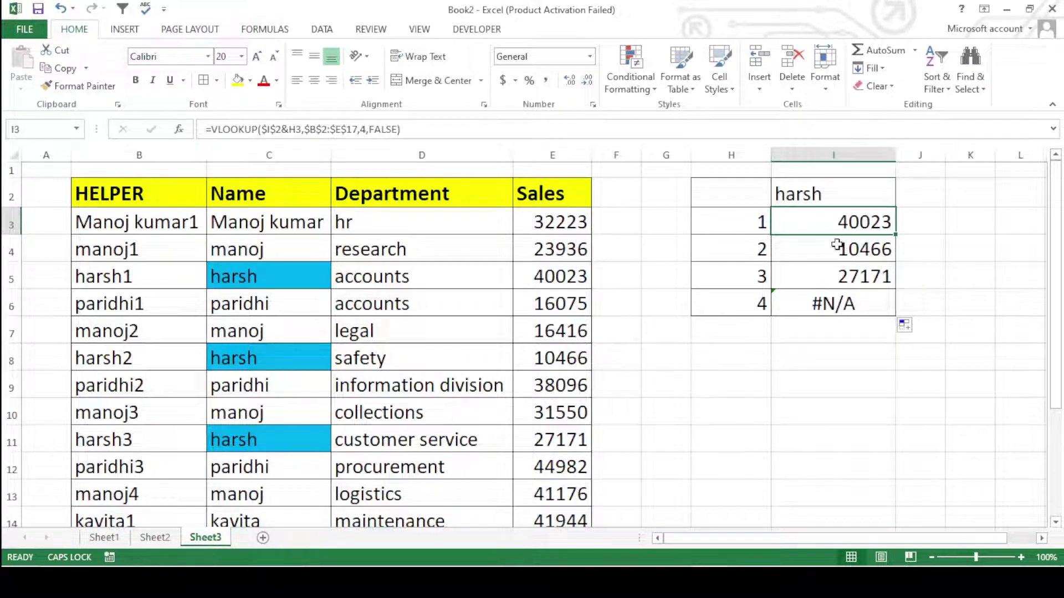
Rewrite I3 as =IFERROR(VLOOKUP($I$2&H3,$B$2:$E$17,4,FALSE),"")
double_click(824, 221)
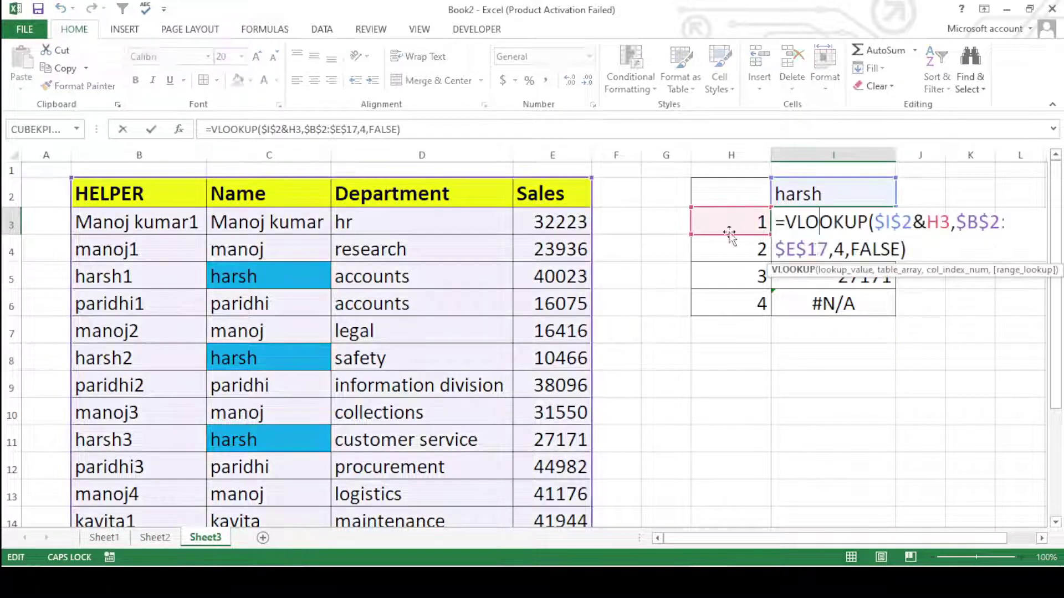
left_click(785, 222)
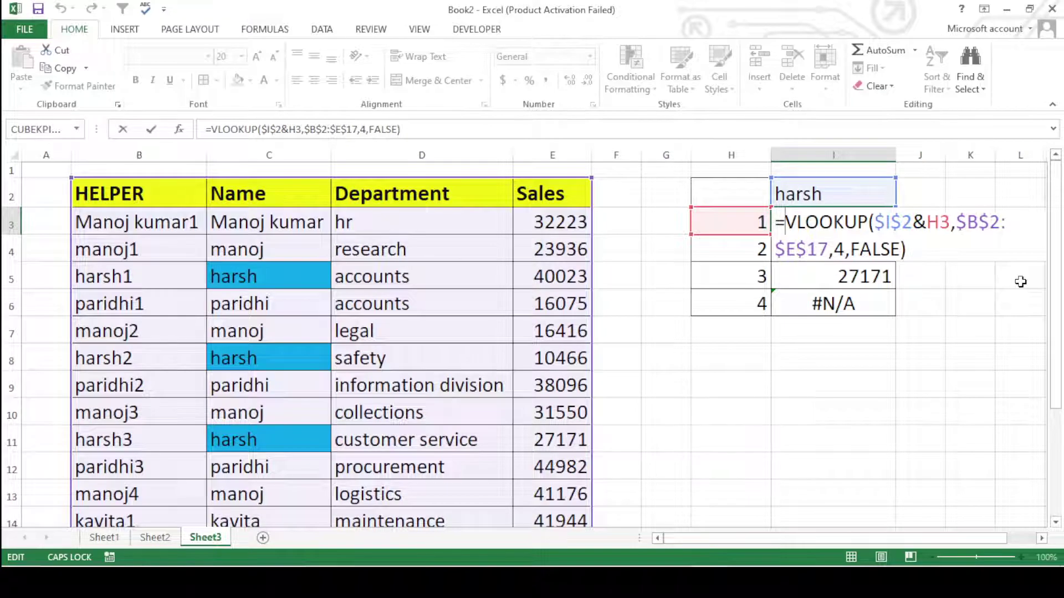
type("IF")
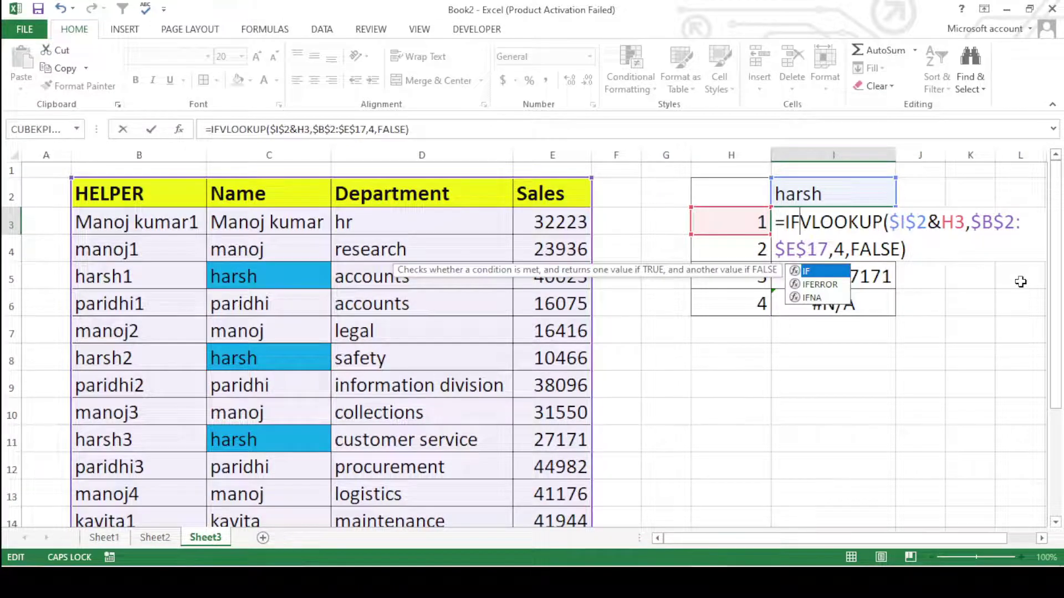
key("Down")
key("Tab")
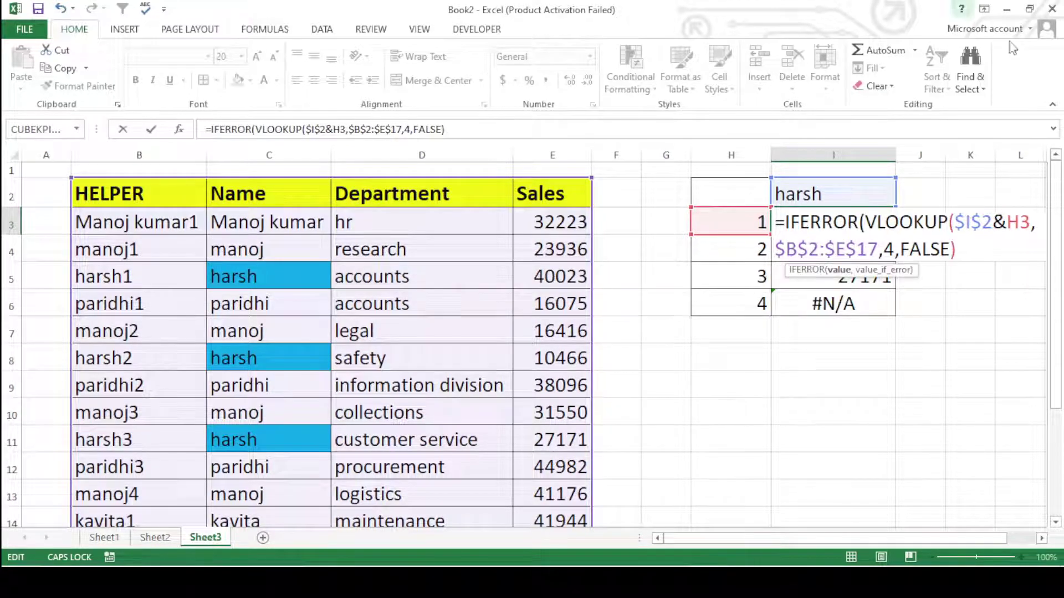
type(",\"\"")
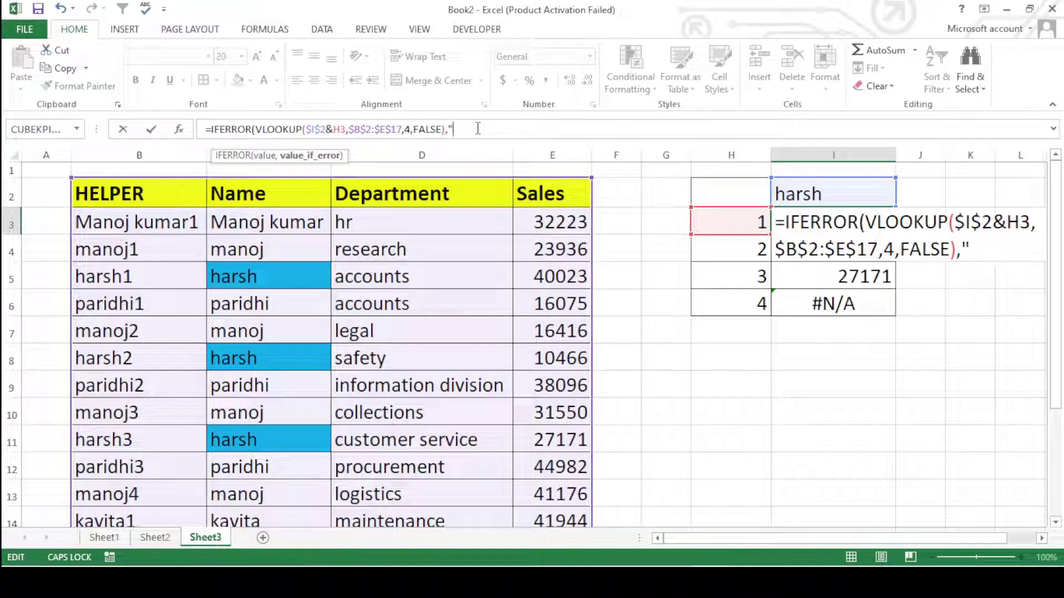
type(")")
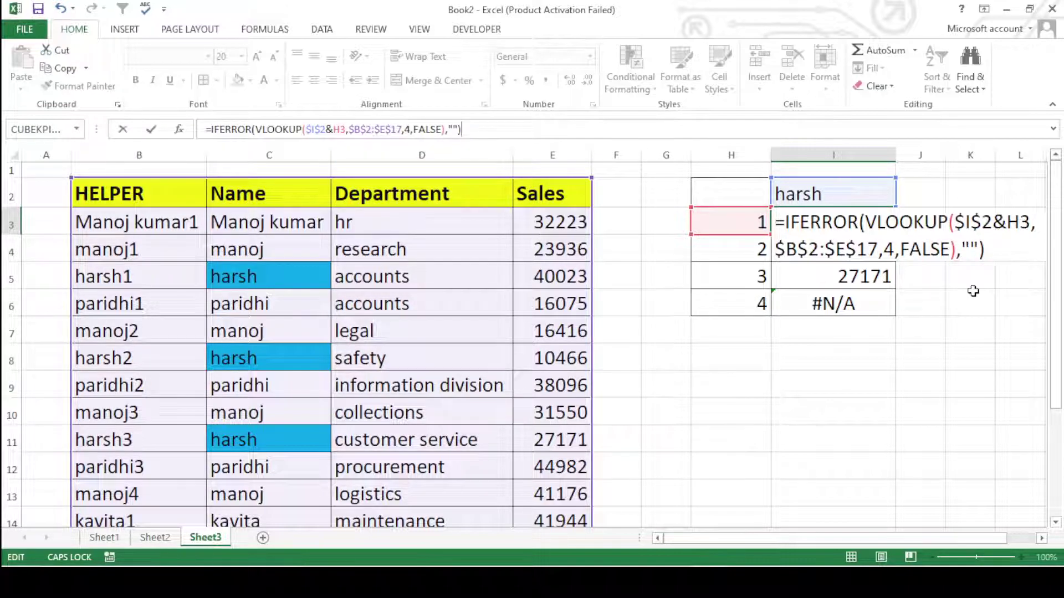
key("Return")
left_click(853, 228)
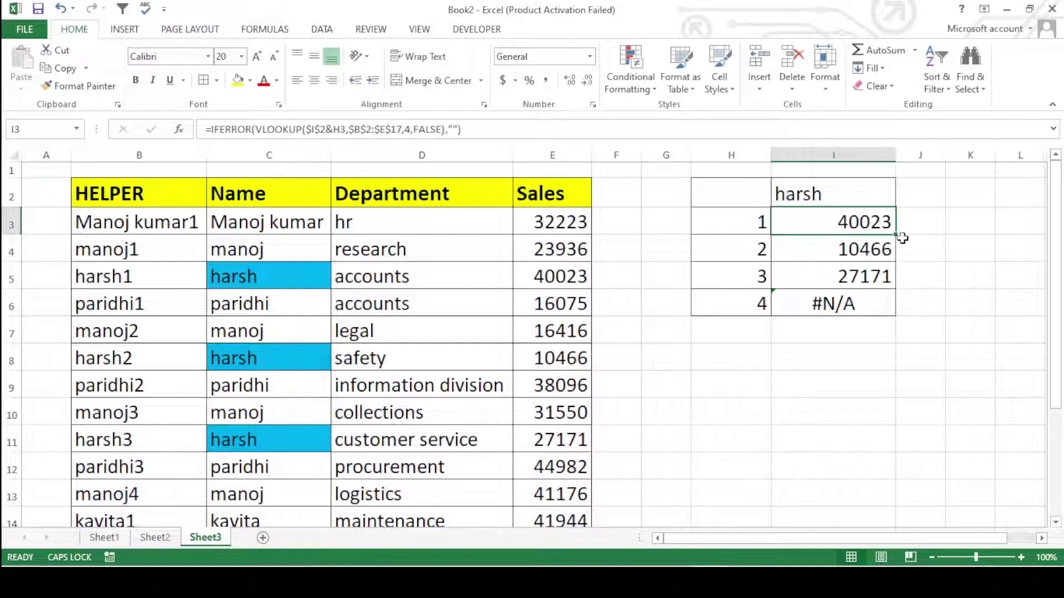
Copy the IFERROR lookup from I3 down through I6, leaving I6 blank
left_click_drag(902, 238, 892, 317)
left_click(828, 367)
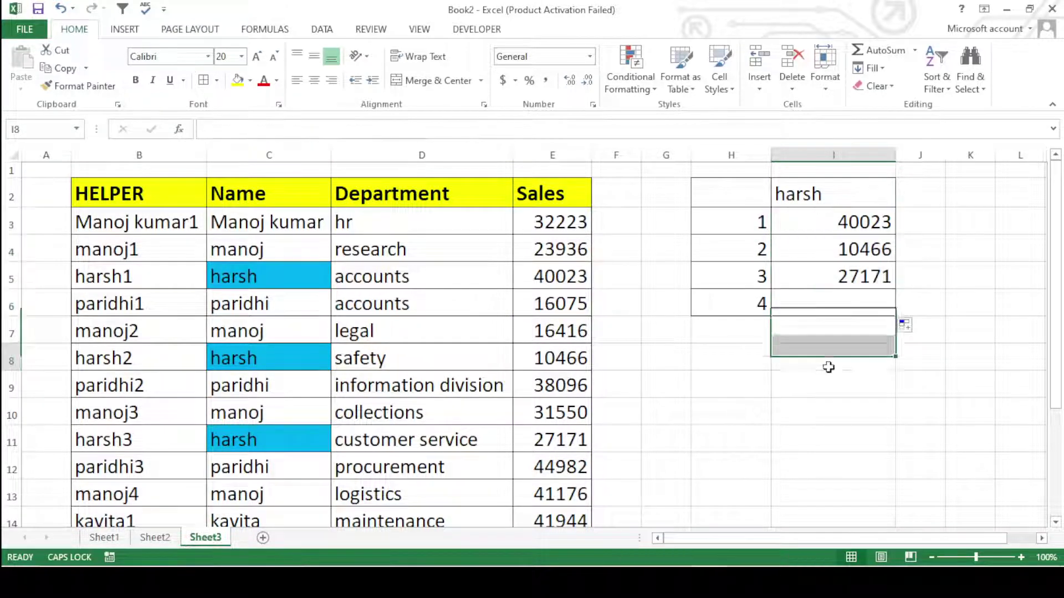
left_click(819, 436)
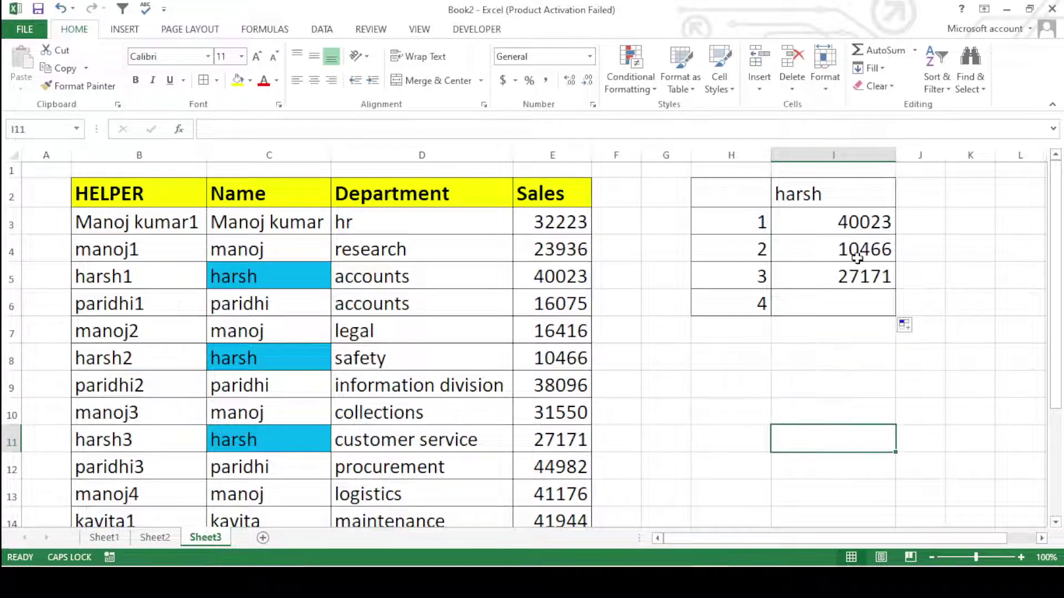
left_click(850, 191)
left_click(902, 199)
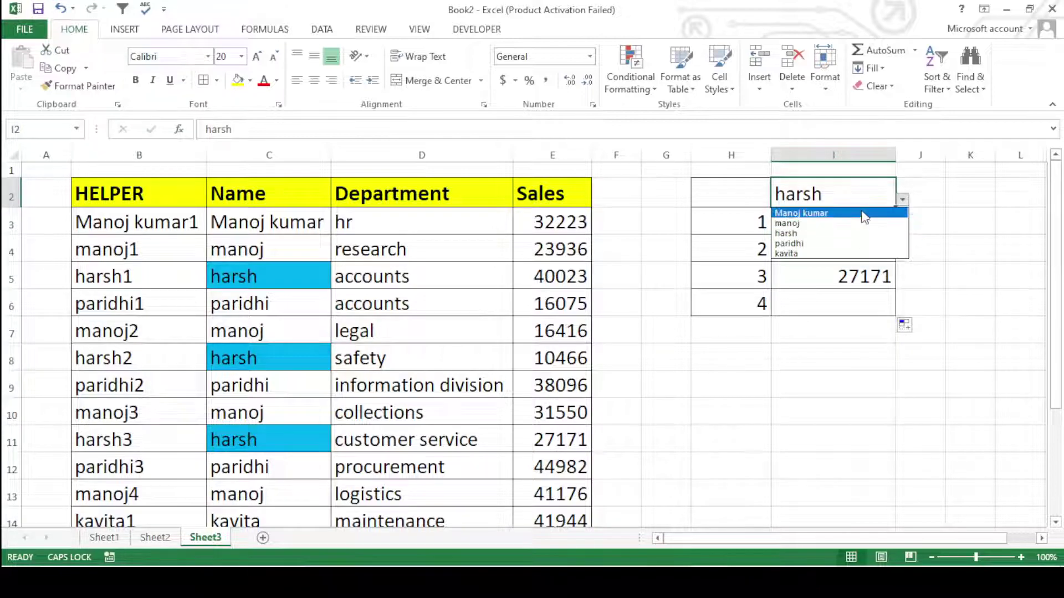
left_click(864, 214)
left_click(831, 338)
left_click(834, 354)
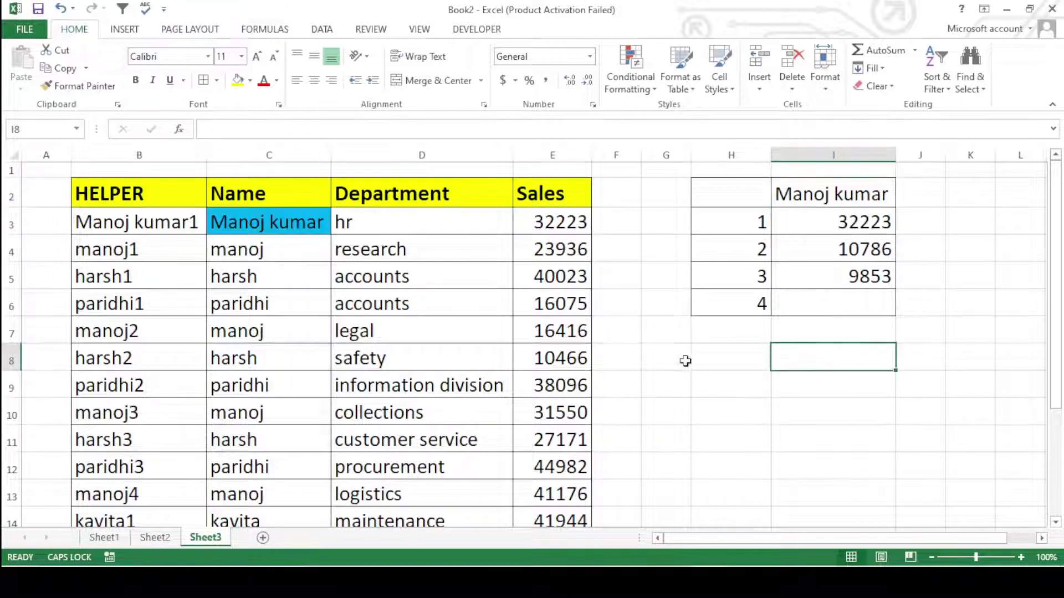
scroll(665, 382, "down", 2)
scroll(631, 404, "up", 2)
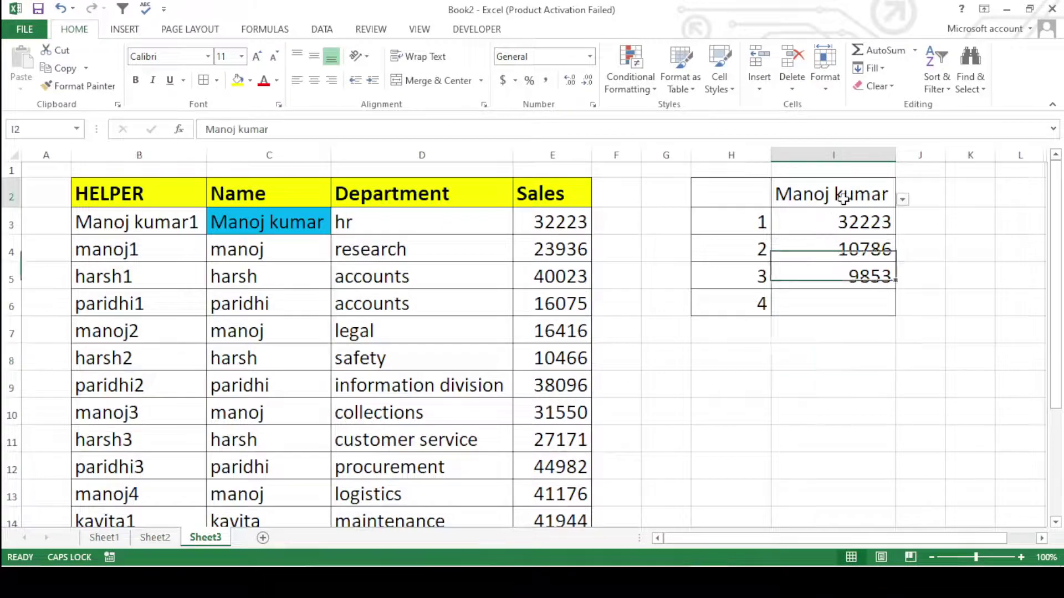
Set the I2 name back to harsh and review the results
left_click(865, 197)
left_click(905, 200)
left_click(862, 194)
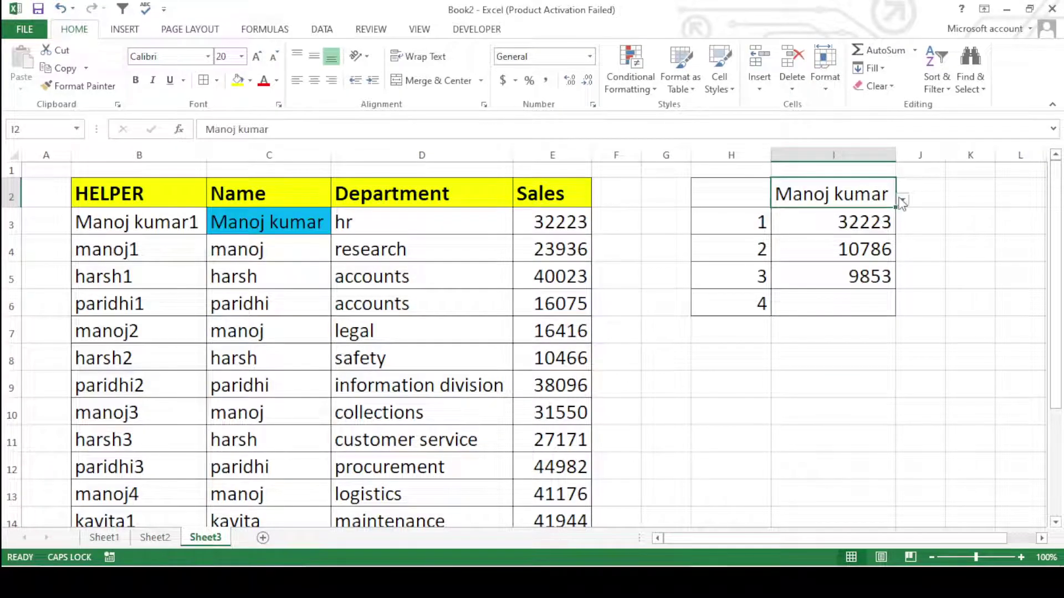
left_click(902, 200)
left_click(801, 230)
left_click(831, 390)
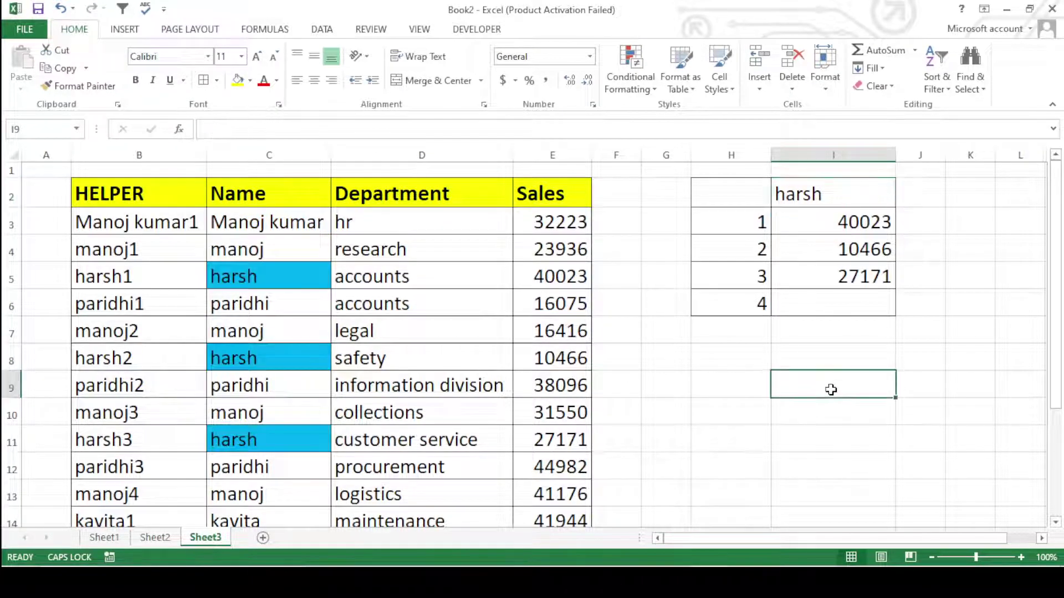
scroll(779, 429, "down", 1)
scroll(778, 431, "up", 1)
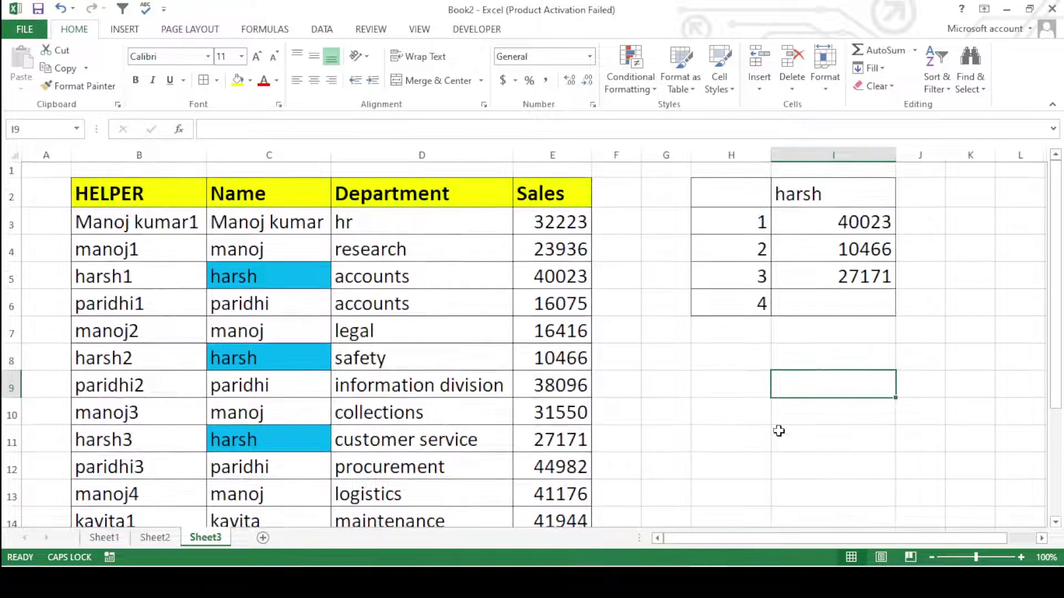